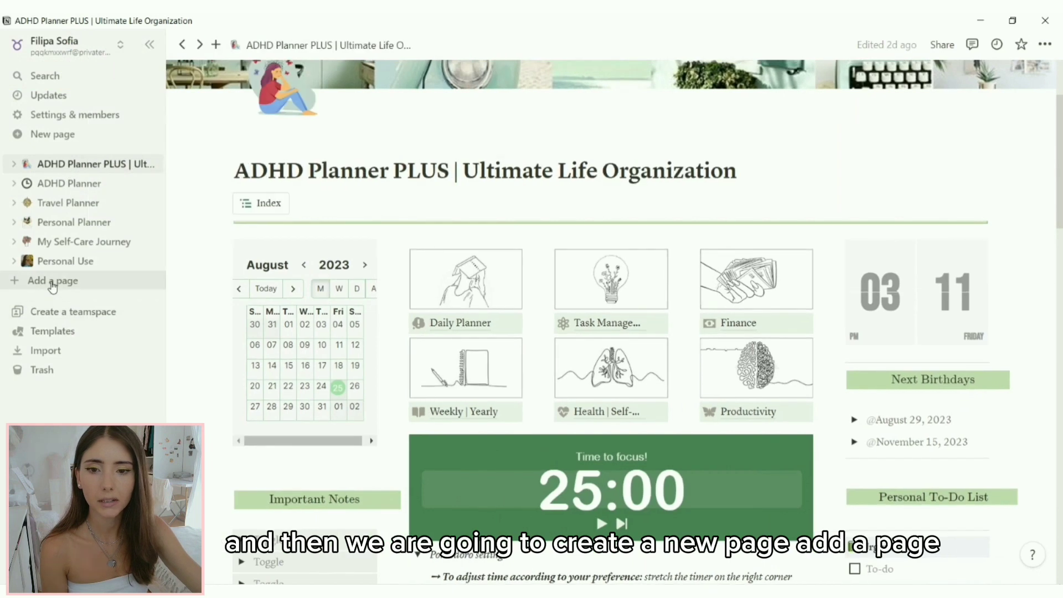
Step: Create a new blank page with Small text turned on and the Serif style
left_click(50, 281)
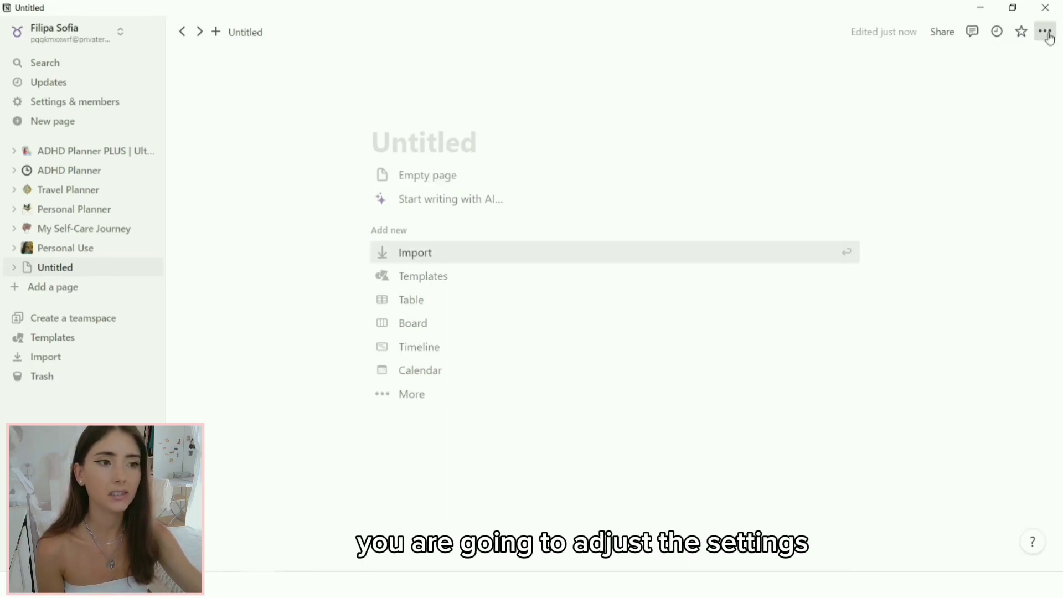
left_click(1046, 32)
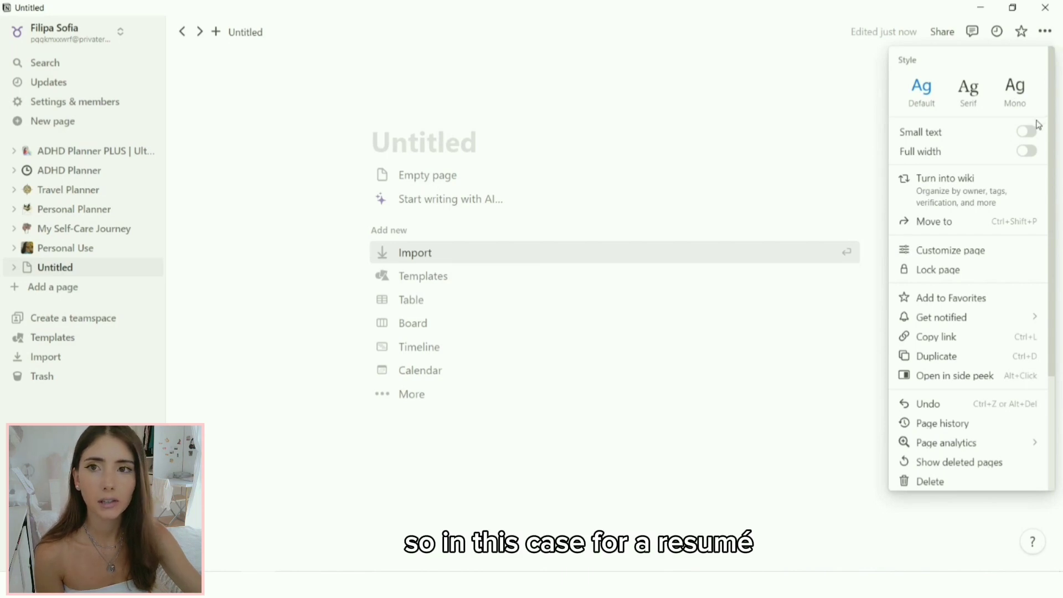
left_click(1027, 133)
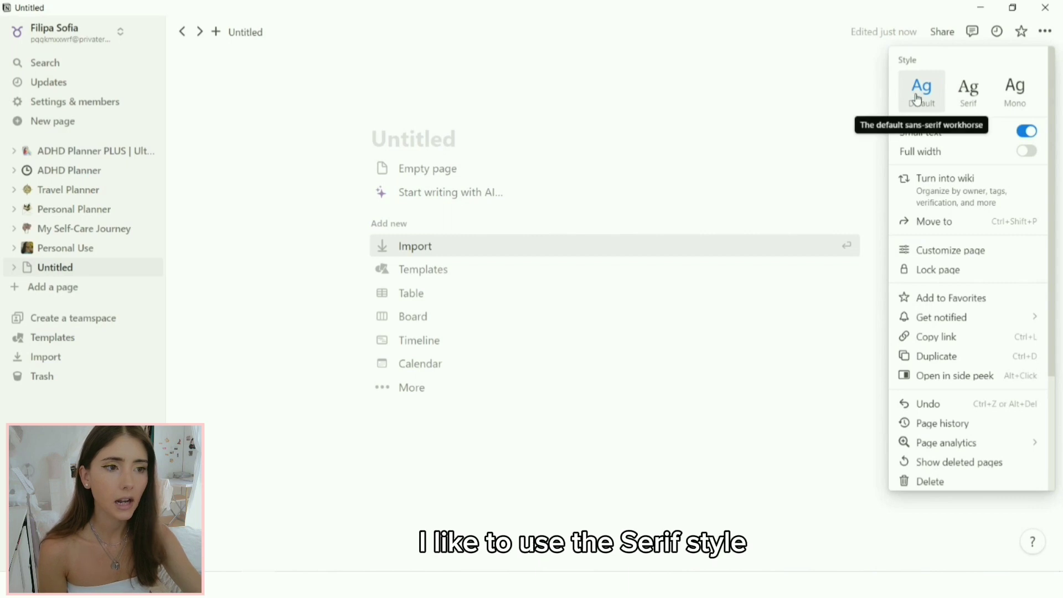
left_click(974, 106)
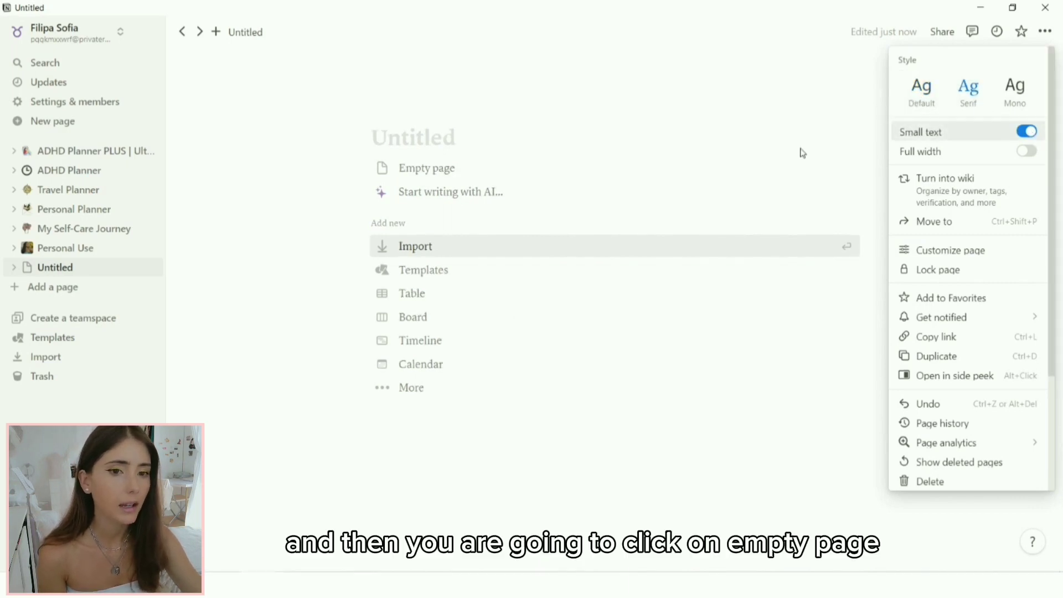
Step: Start an empty page, title it with the owner's full name, and move to the body
left_click(441, 176)
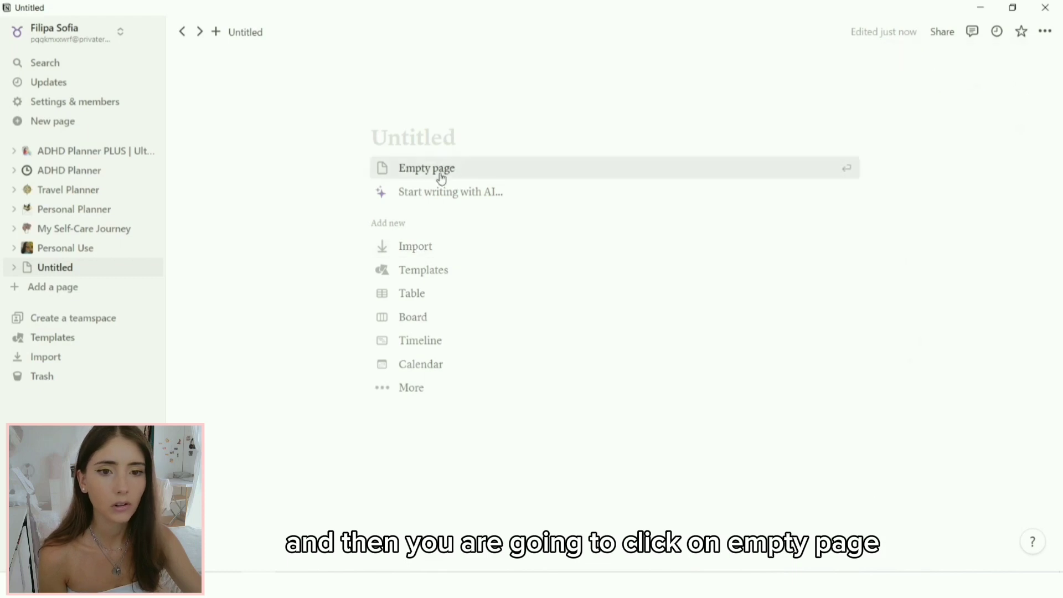
left_click(520, 168)
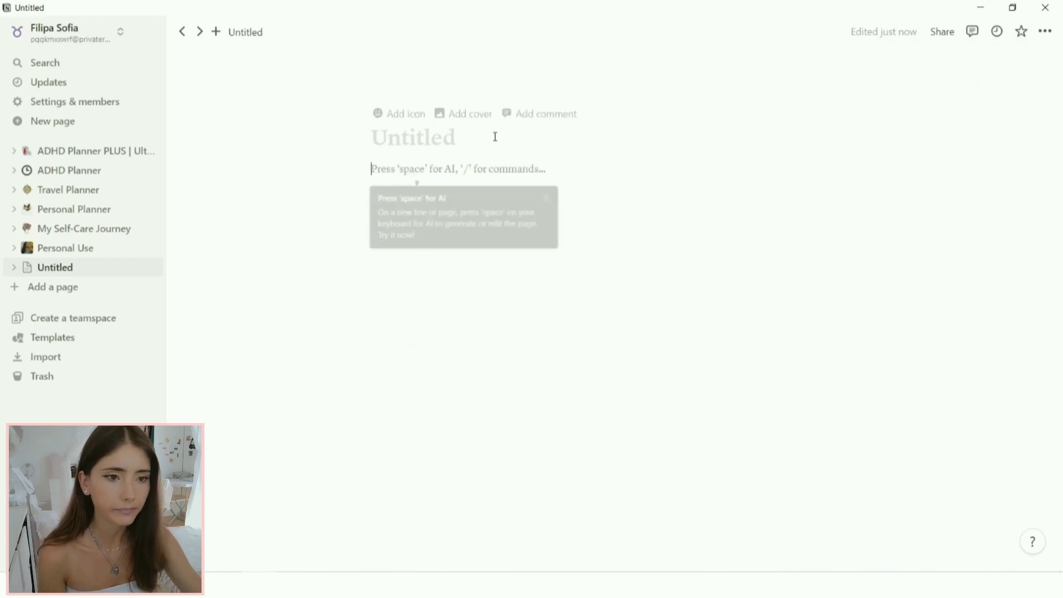
left_click(466, 138)
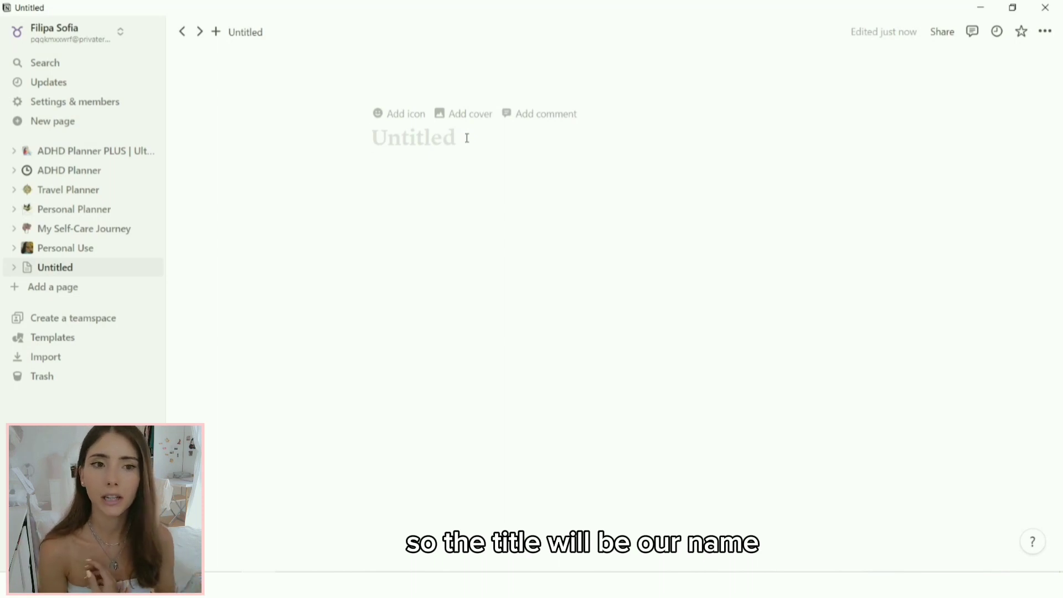
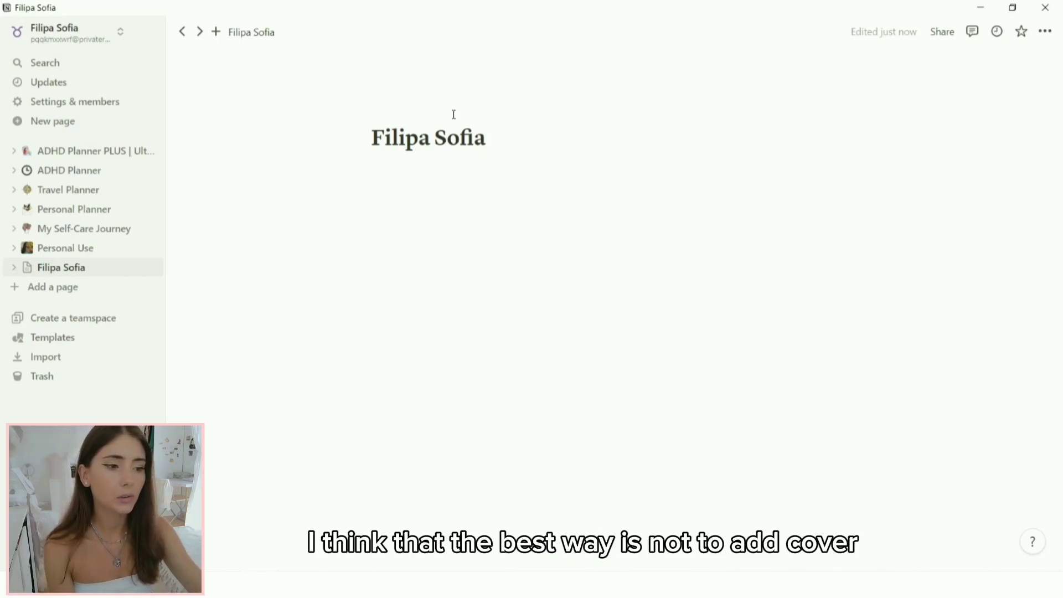
mouse_move(421, 116)
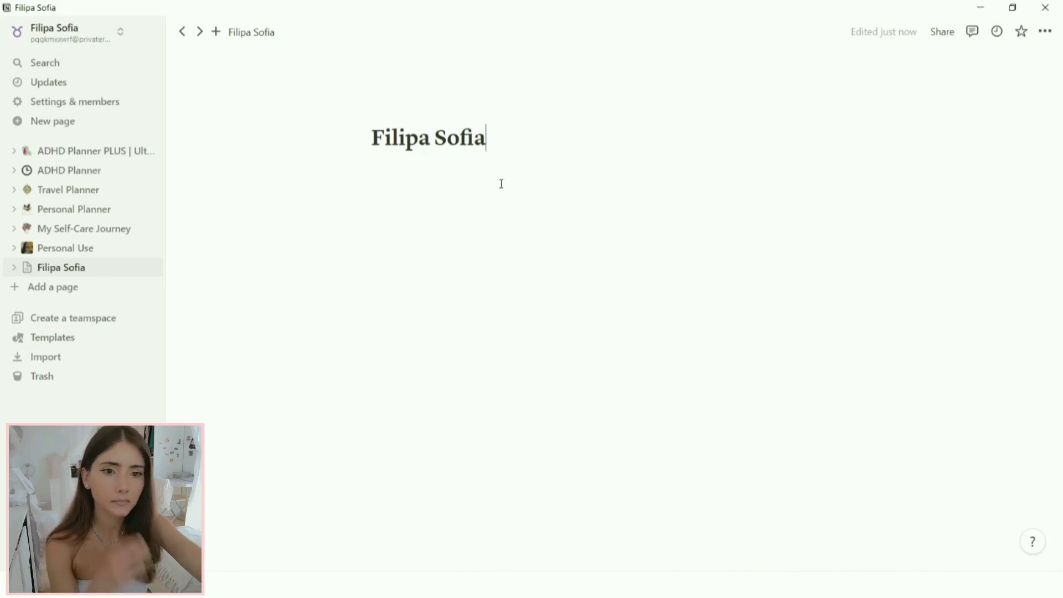
left_click(453, 171)
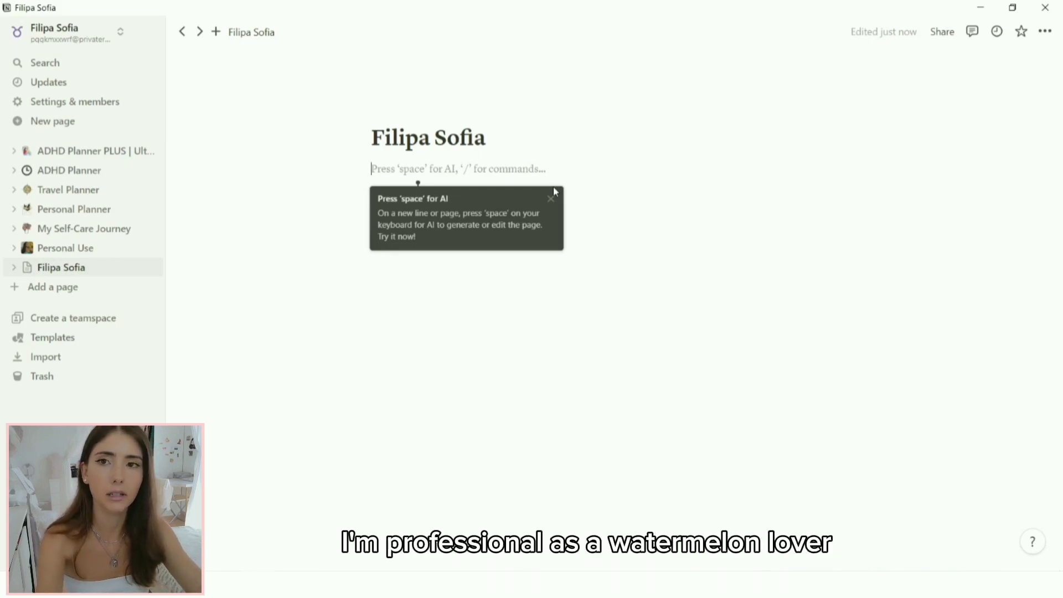
Step: Type 'Watermelon lover (Your expertise)' under the title, fixing the typo in expertise
type("Watermelon")
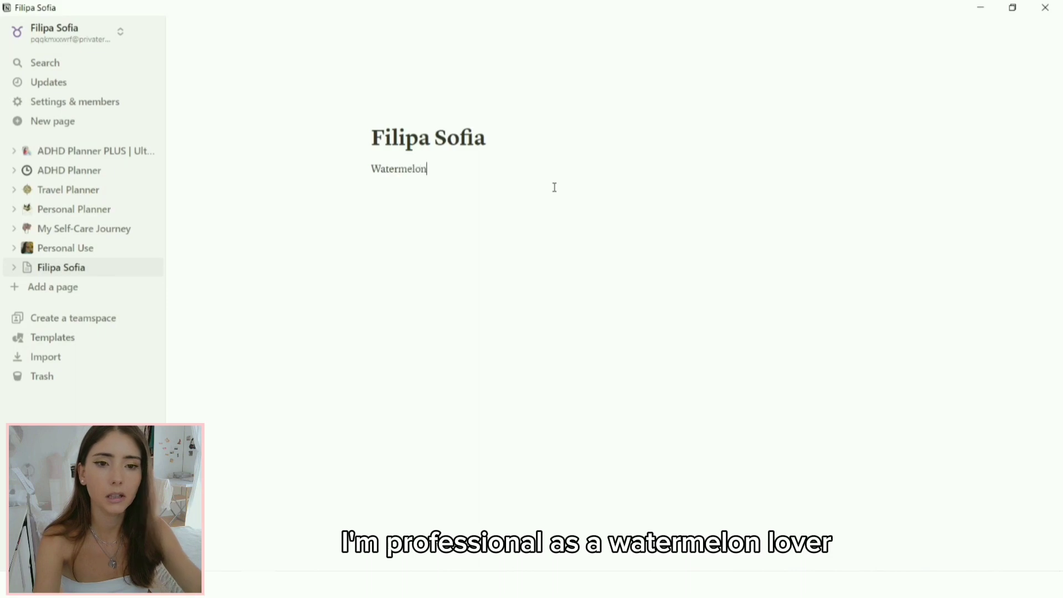
type(" lover ")
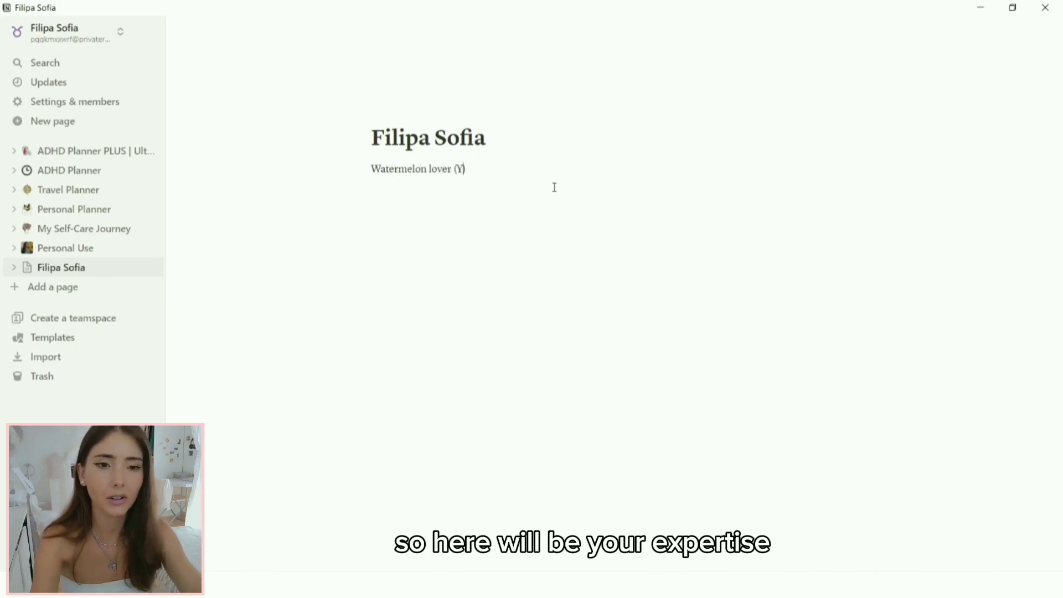
type("(Your expertise")
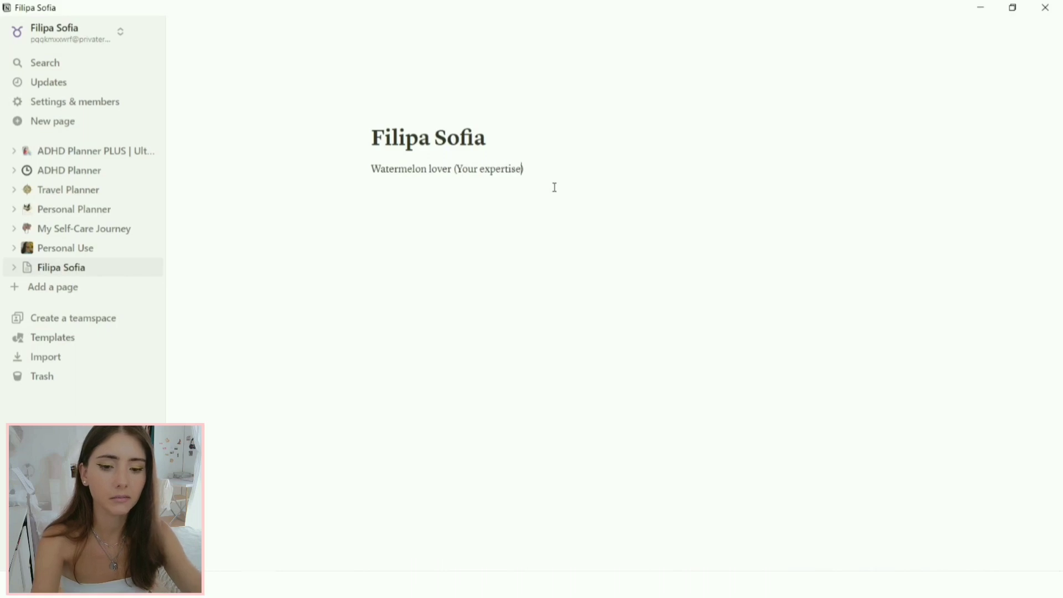
key("BackSpace")
key("BackSpace")
key("BackSpace")
key("BackSpace")
key("BackSpace")
key("BackSpace")
key("BackSpace")
type("pertise")
key("BackSpace")
key("BackSpace")
key("BackSpace")
key("BackSpace")
key("BackSpace")
key("BackSpace")
key("BackSpace")
type("per")
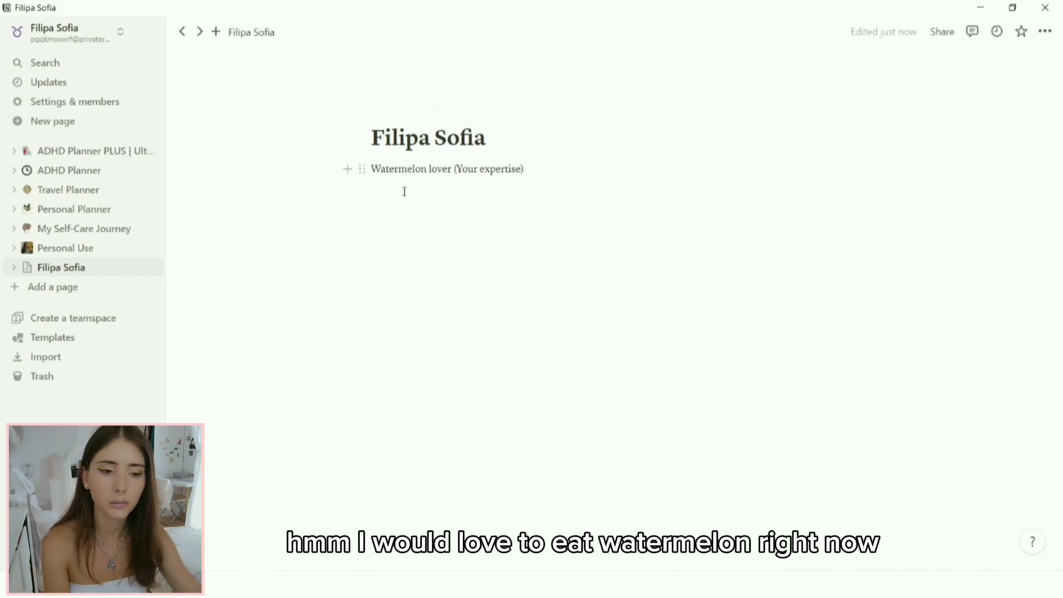
Step: Italicize the expertise line and add an empty line below it
left_click(363, 171)
left_click(368, 171)
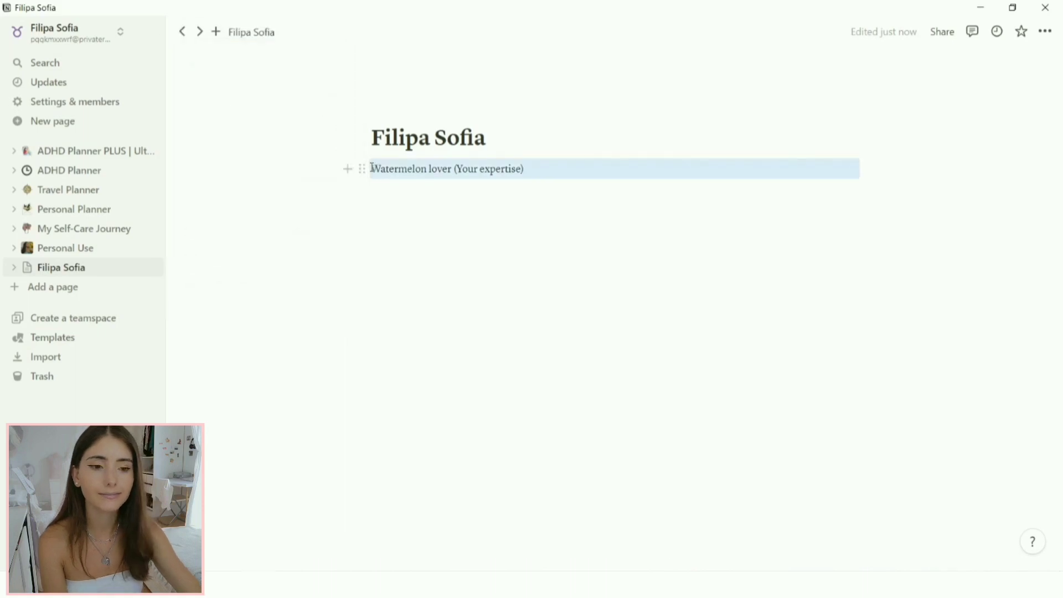
left_click(367, 173)
left_click(368, 173)
left_click_drag(372, 167, 542, 169)
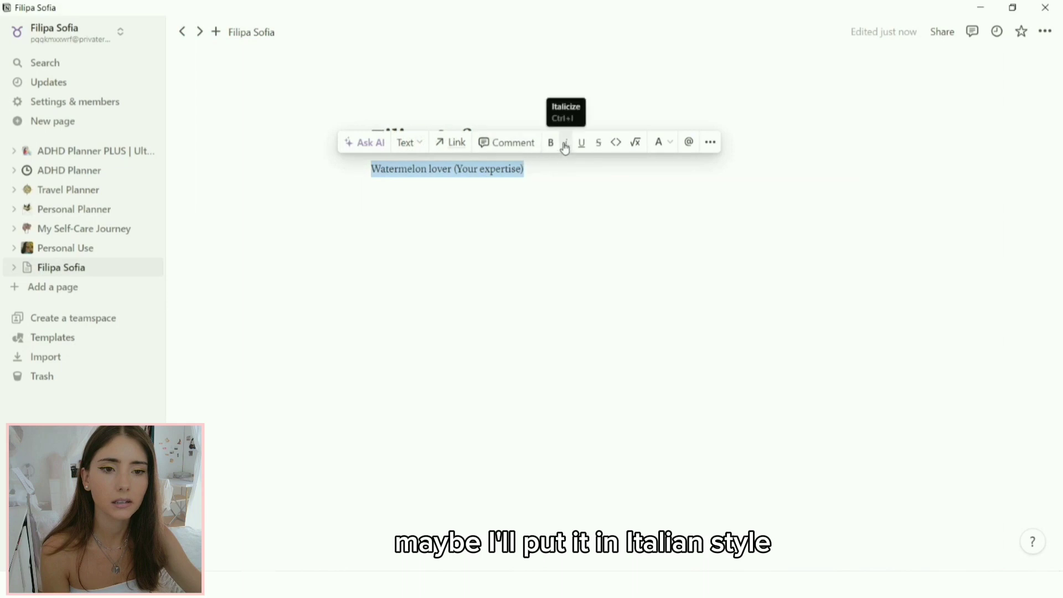
left_click(567, 144)
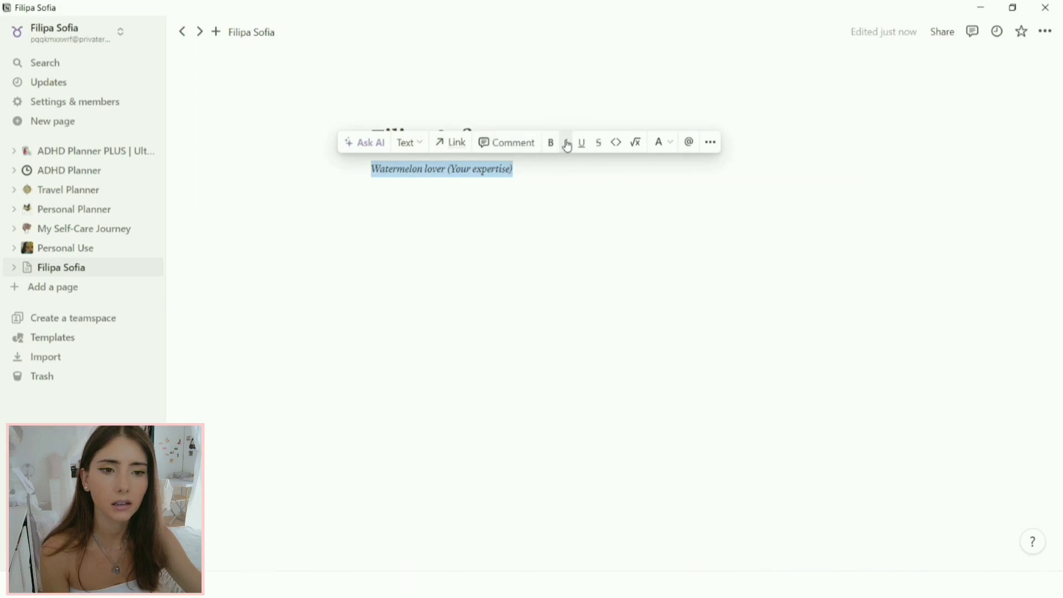
left_click(547, 175)
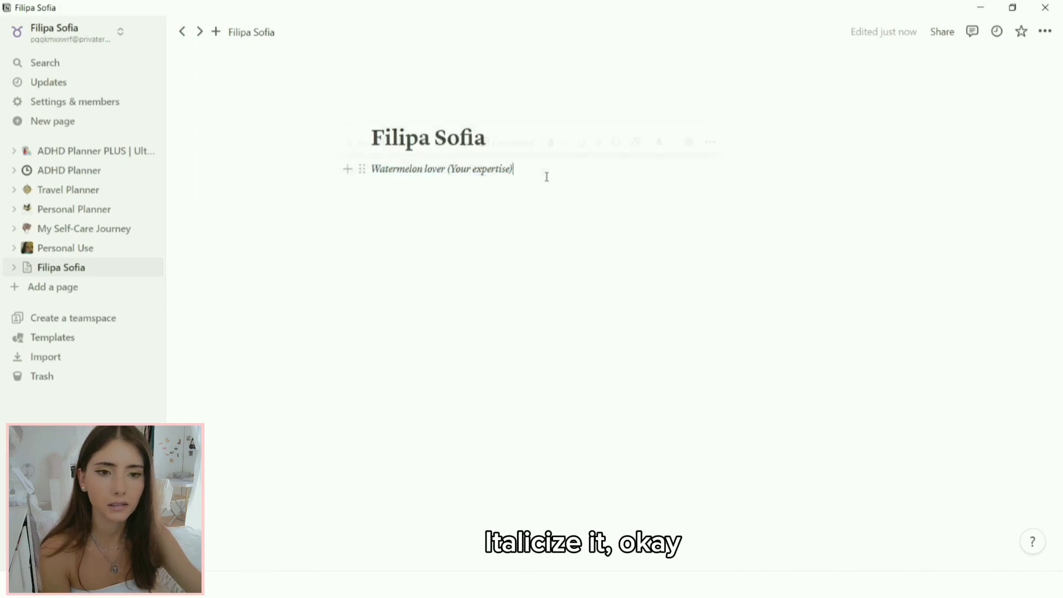
left_click(449, 191)
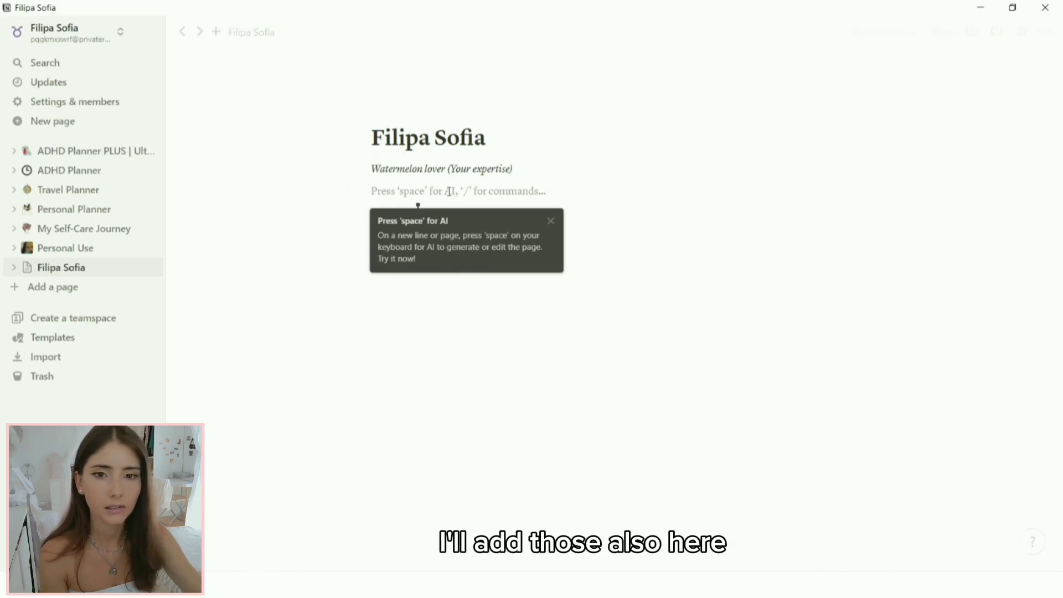
Step: Insert a divider below the expertise line with /divi and hide the sidebar
type("/divi")
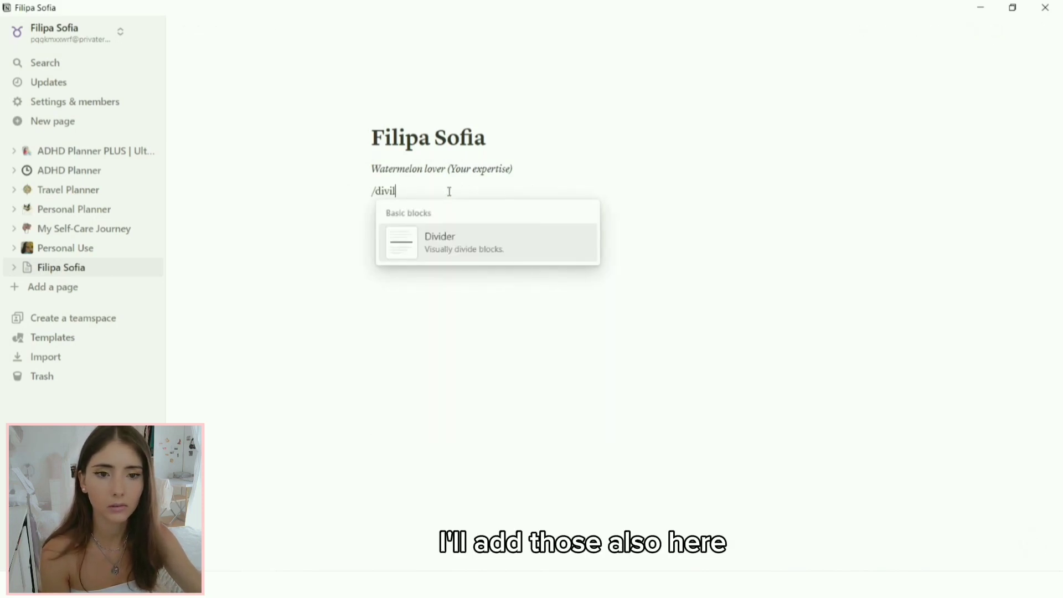
left_click(447, 243)
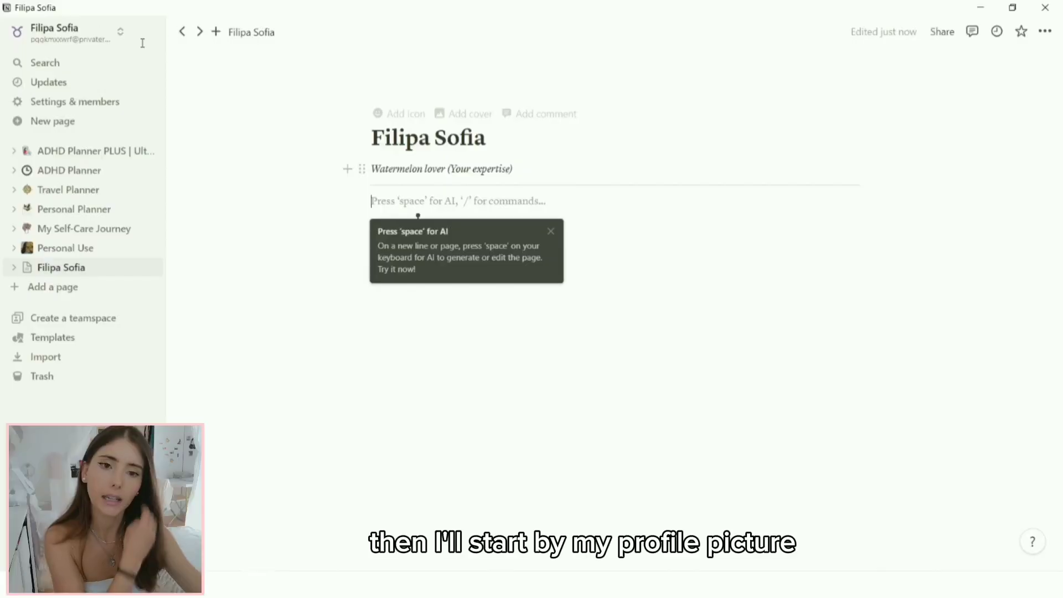
left_click(154, 33)
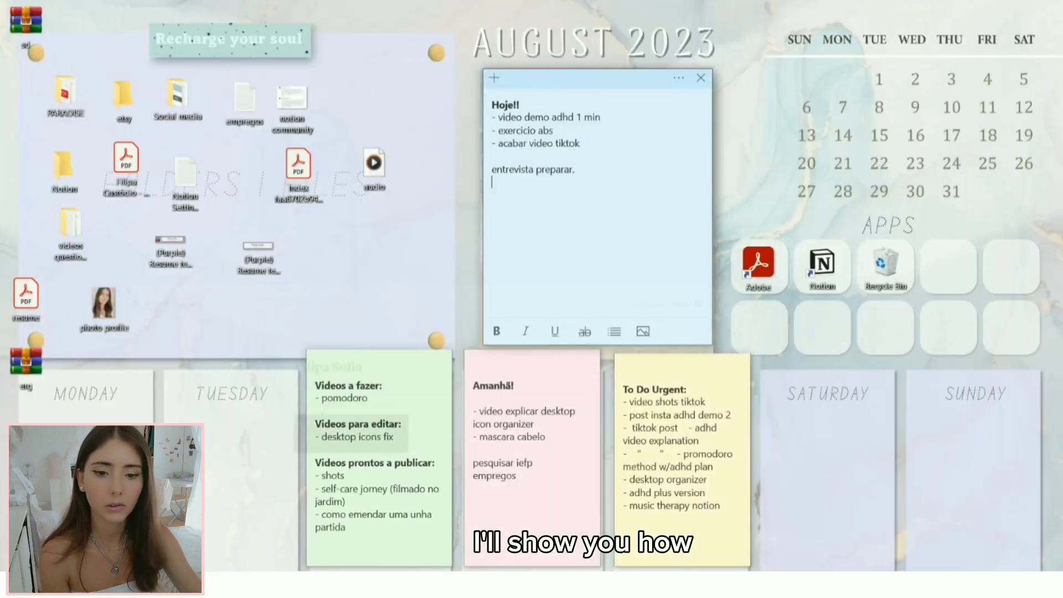
left_click(97, 307)
left_click_drag(98, 307, 342, 272)
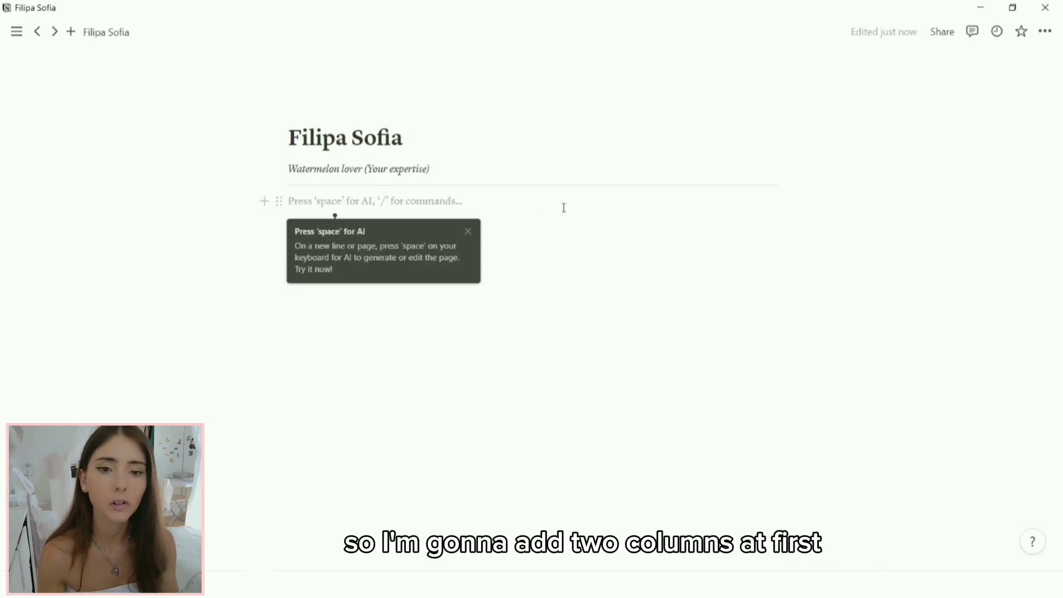
left_click(472, 233)
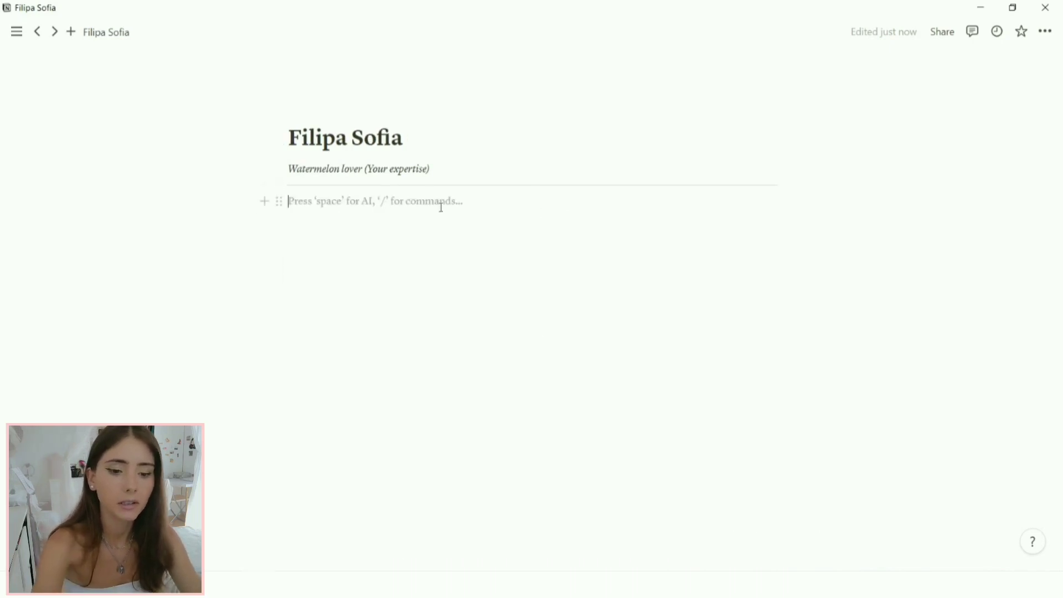
Step: Split the line into two columns and drag the photo's column much narrower
type("/")
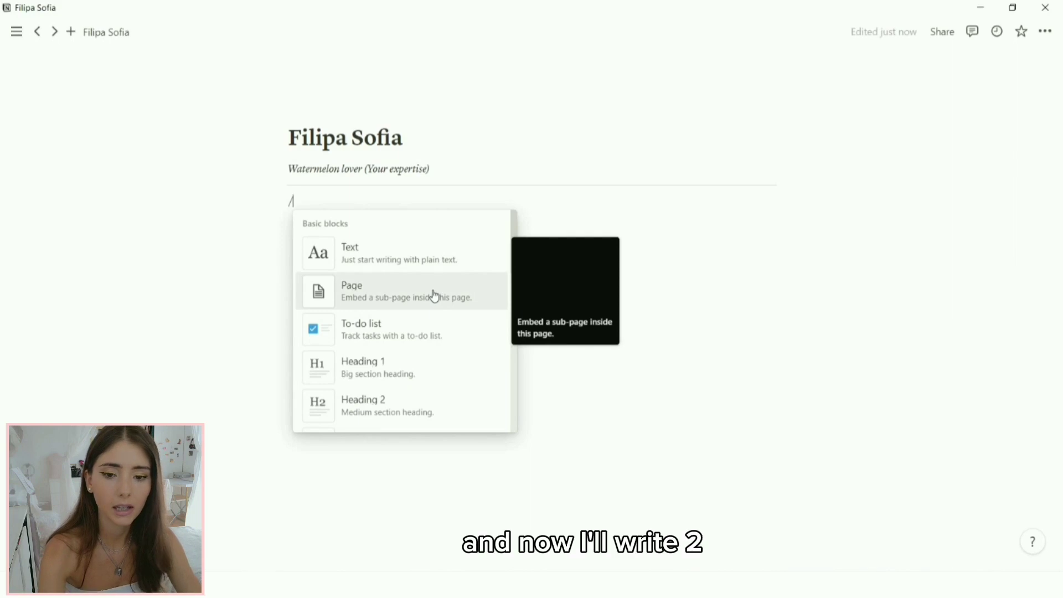
type("2")
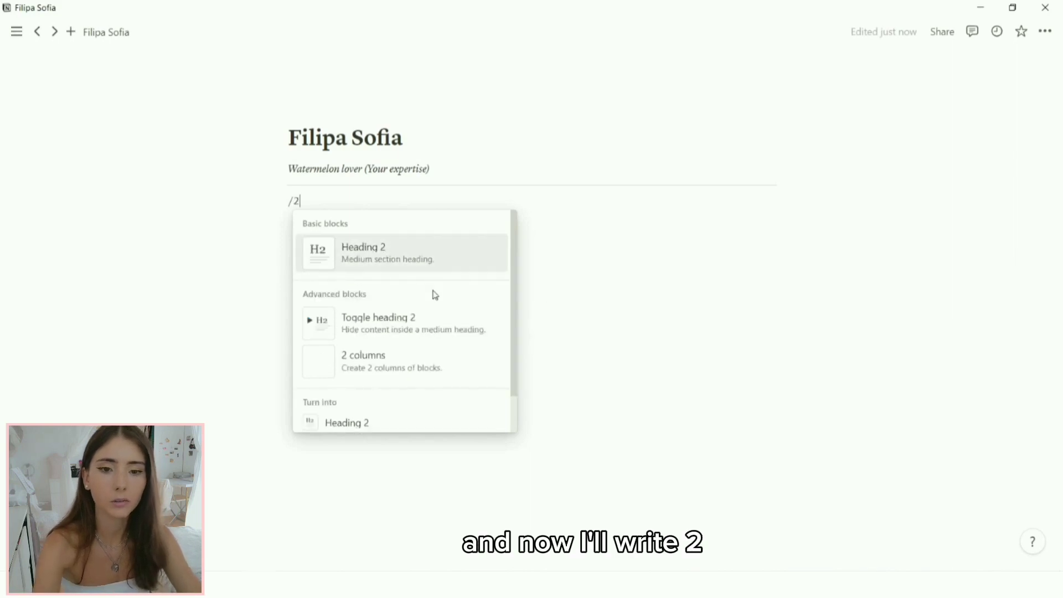
left_click(408, 375)
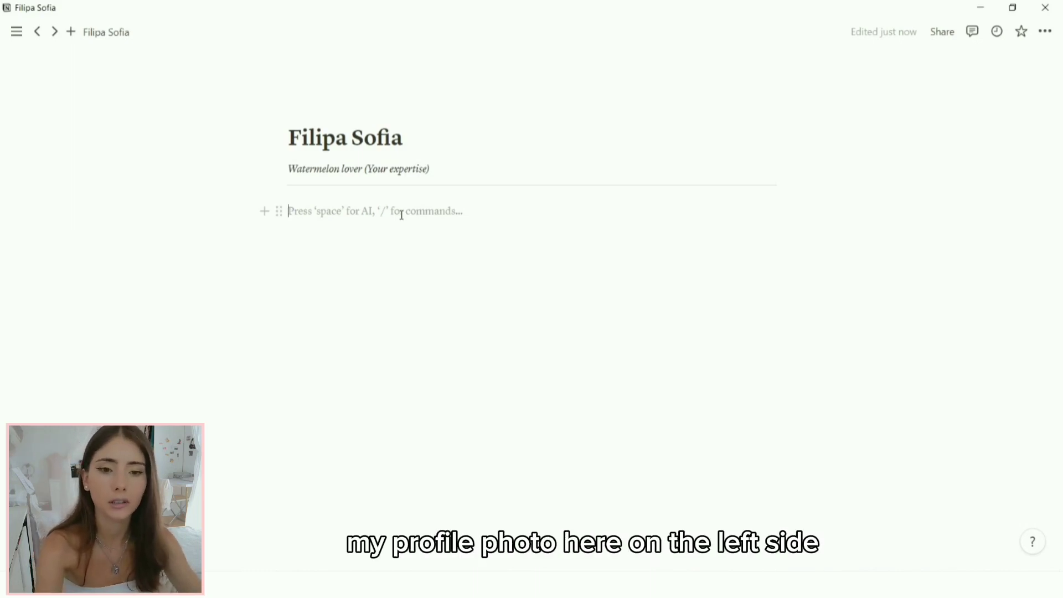
key("ctrl+v")
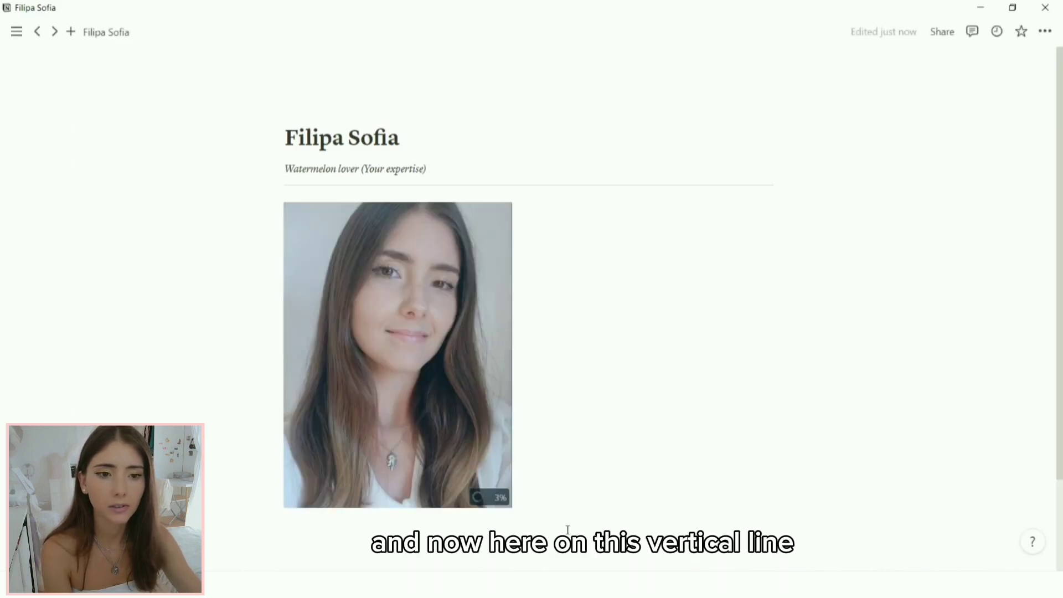
mouse_move(517, 493)
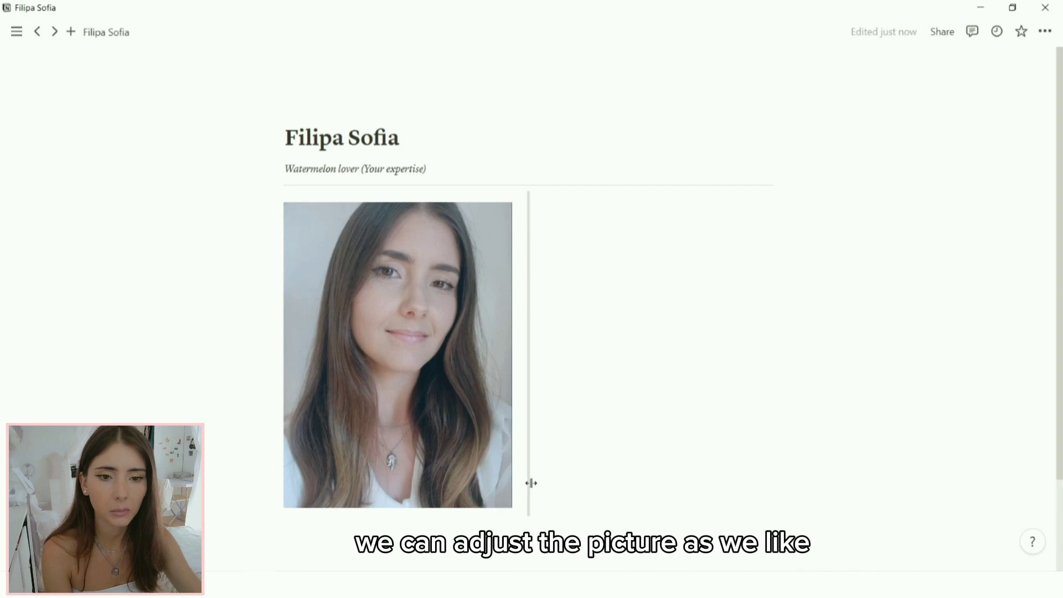
left_click_drag(531, 483, 425, 302)
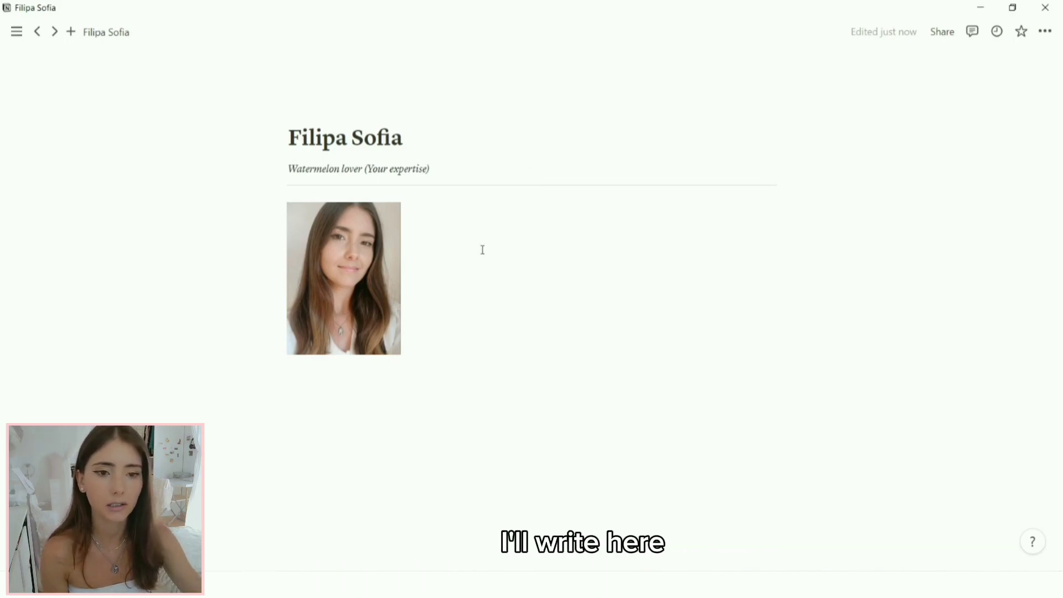
Step: List Contacts, Profile, Education and Skills in the column beside the photo
left_click(493, 229)
type("Co")
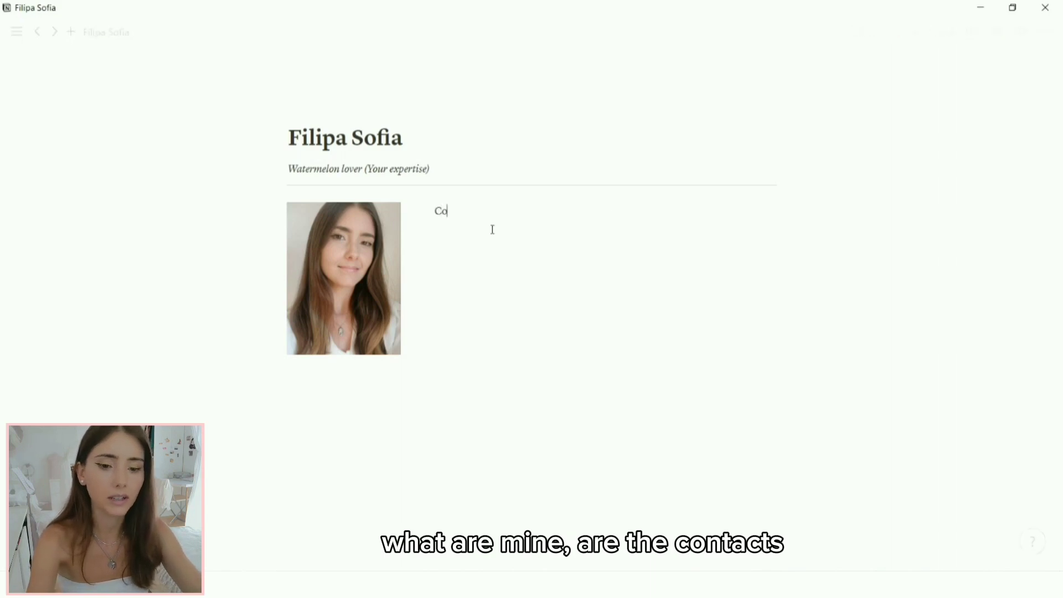
type("ntacts")
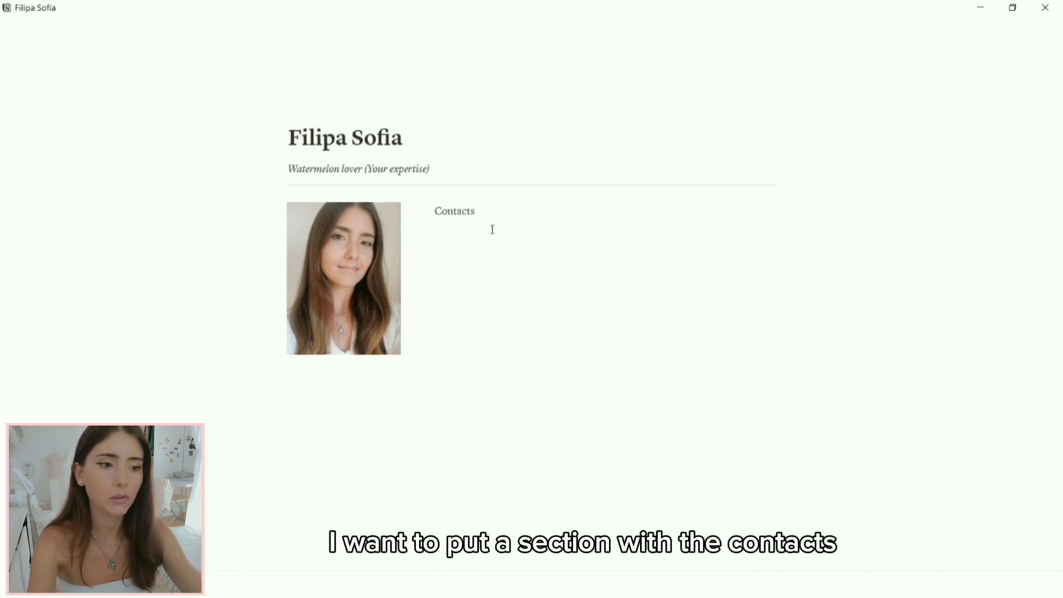
key("Return")
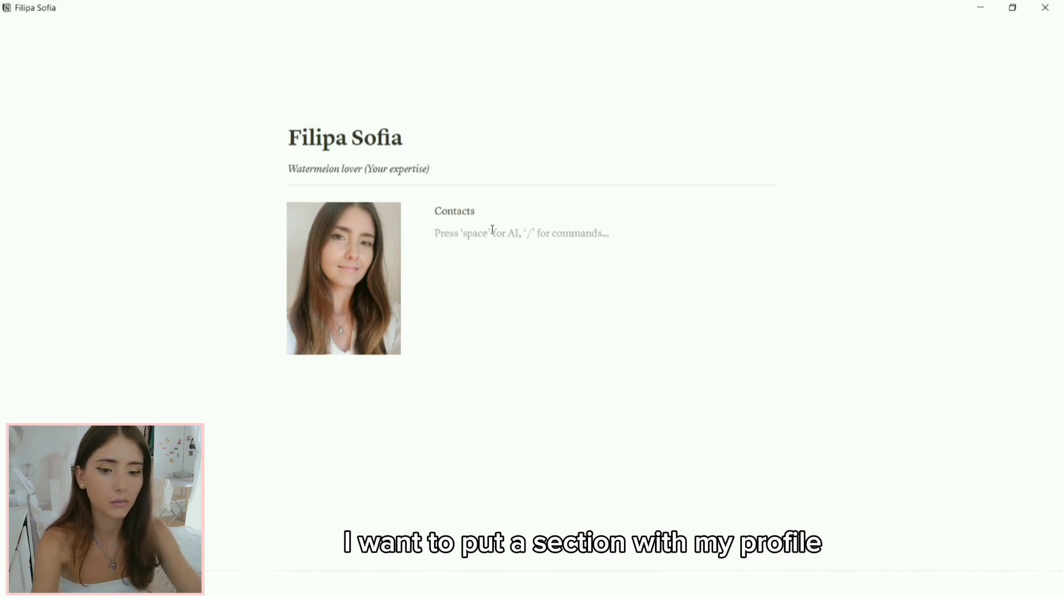
type("Pro")
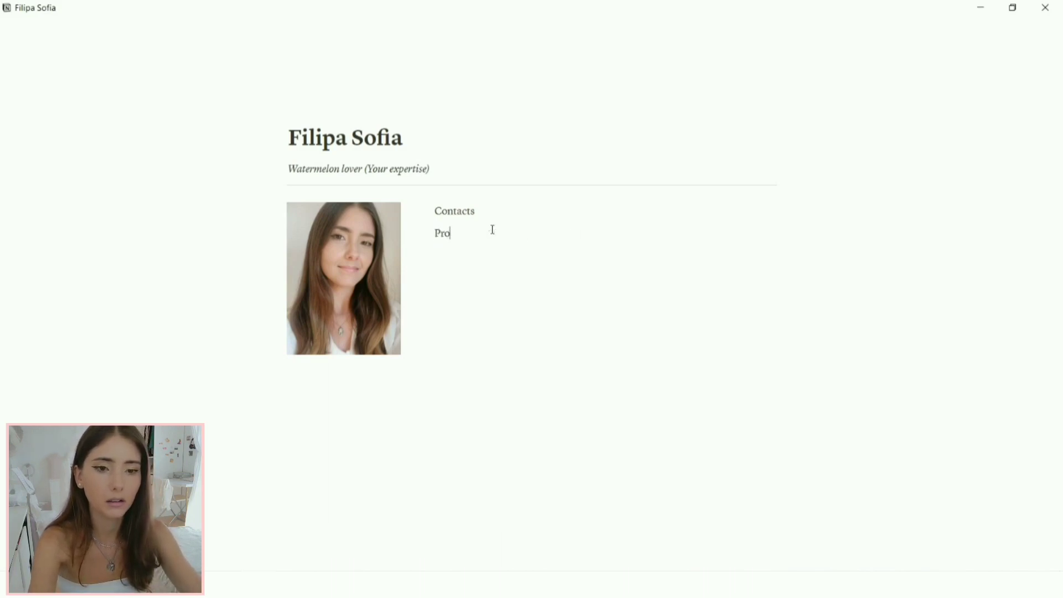
type("file")
key("Return")
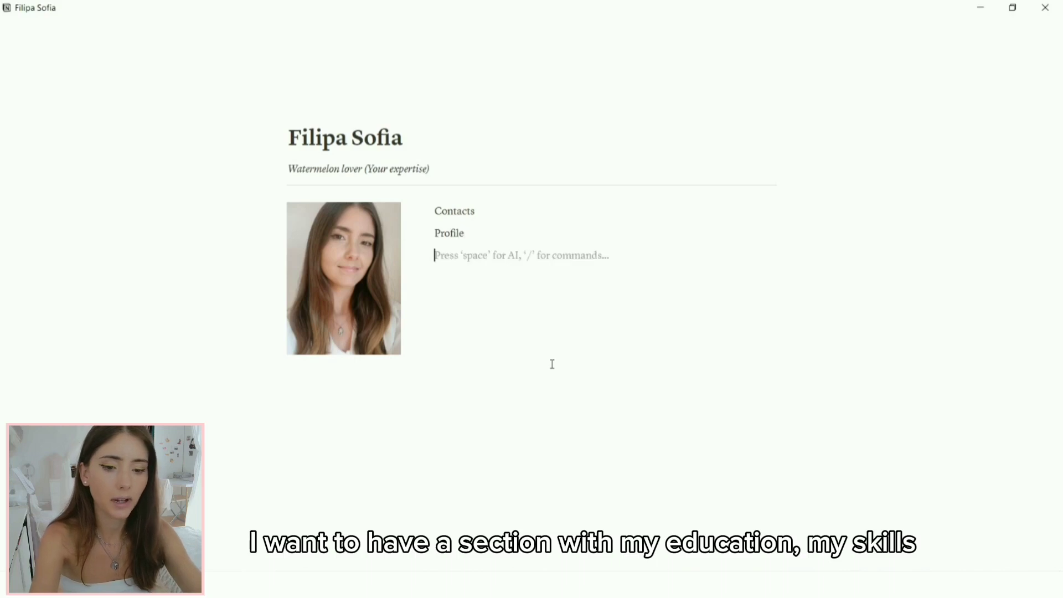
type("Education")
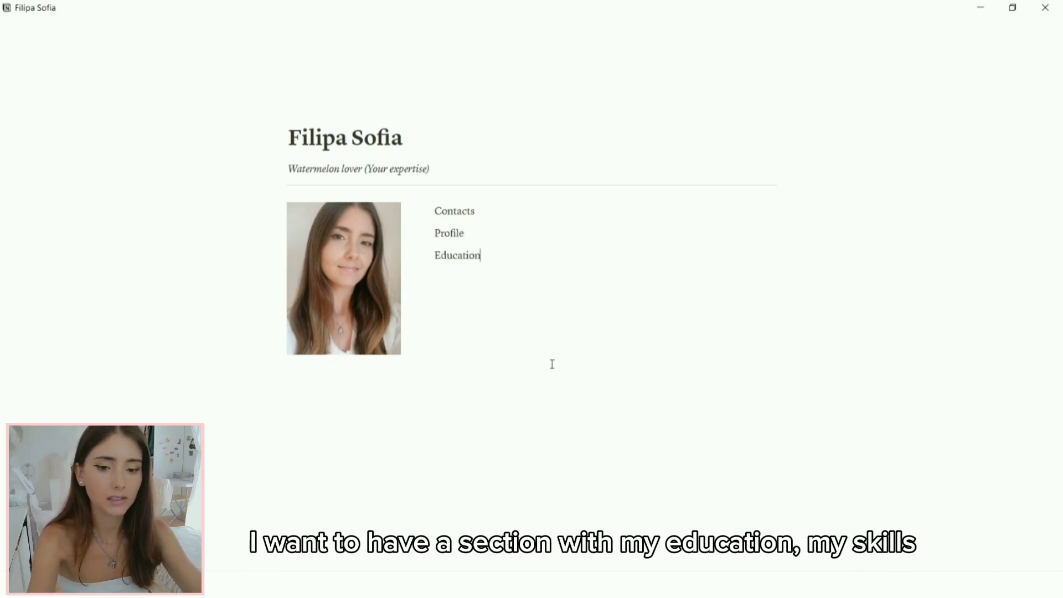
key("Return")
type("Skills")
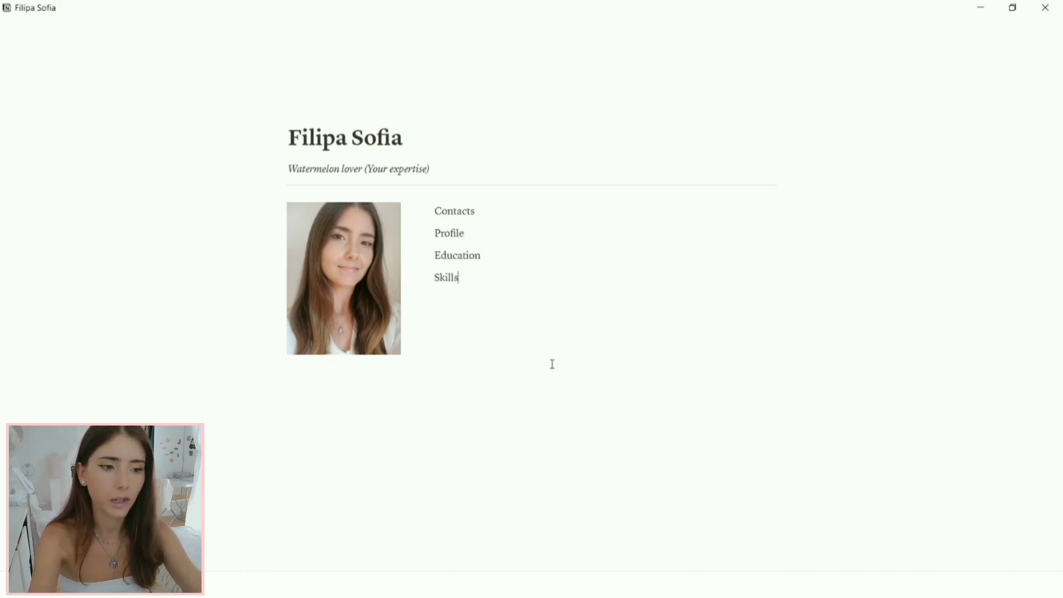
key("Return")
Step: Continue the list with Languages, Work Experience, References and Hobbies
type("Lang")
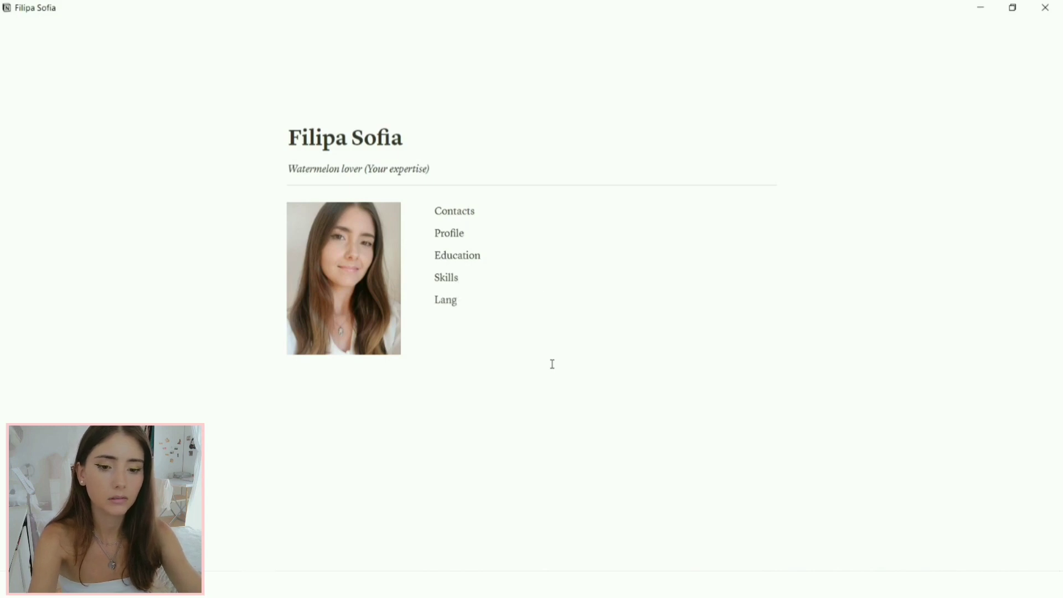
type("uages")
key("Return")
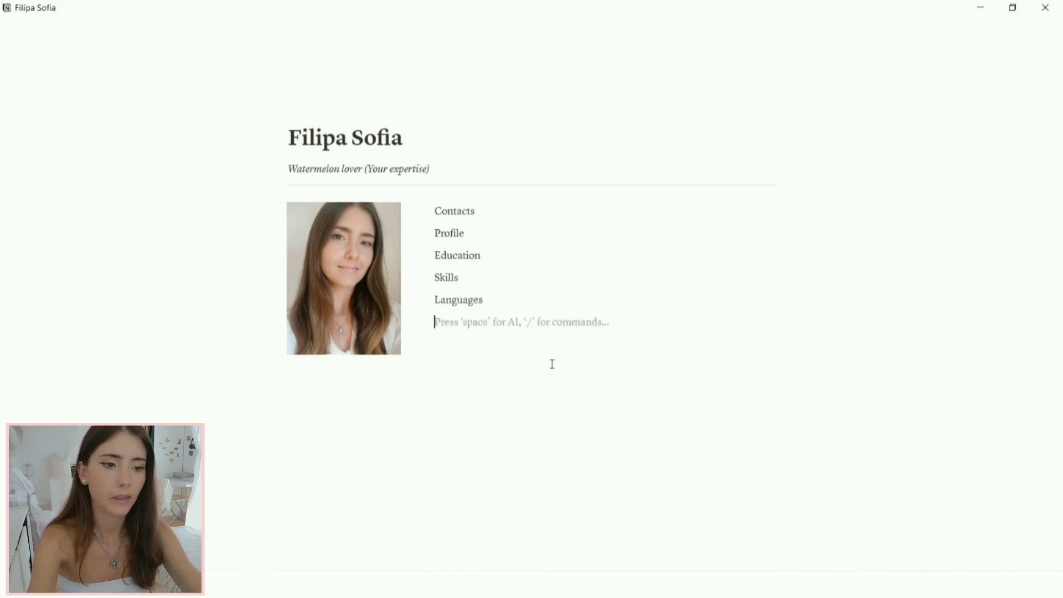
type("Wo")
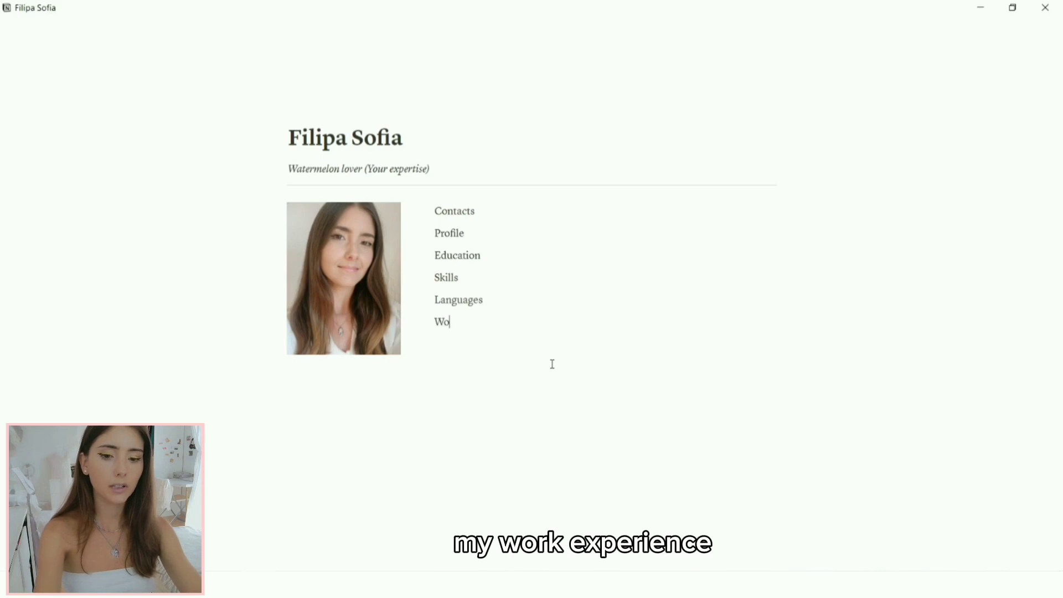
type("rk Experience")
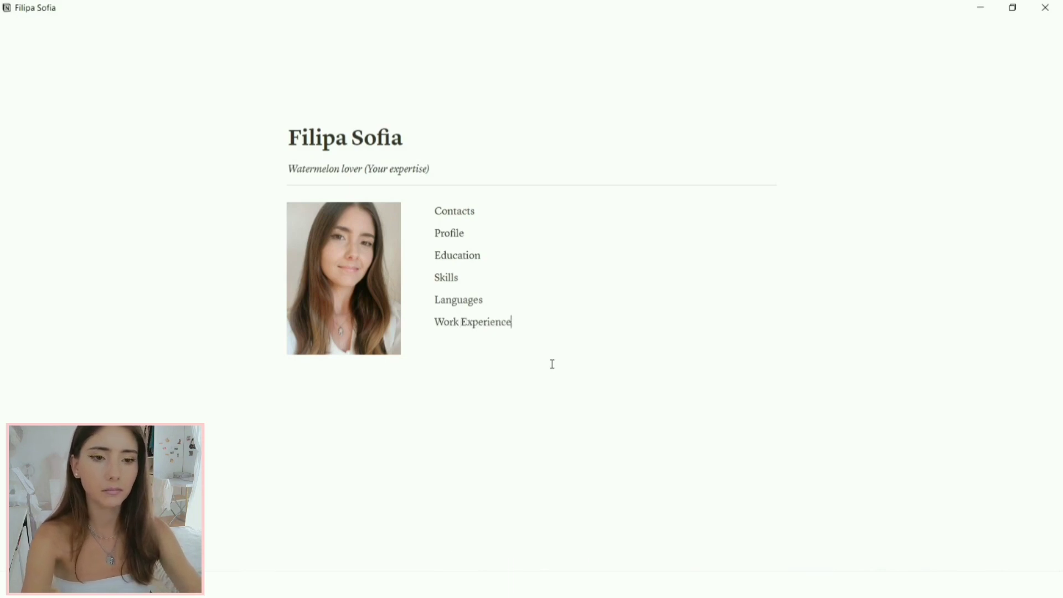
key("Return")
type("Re")
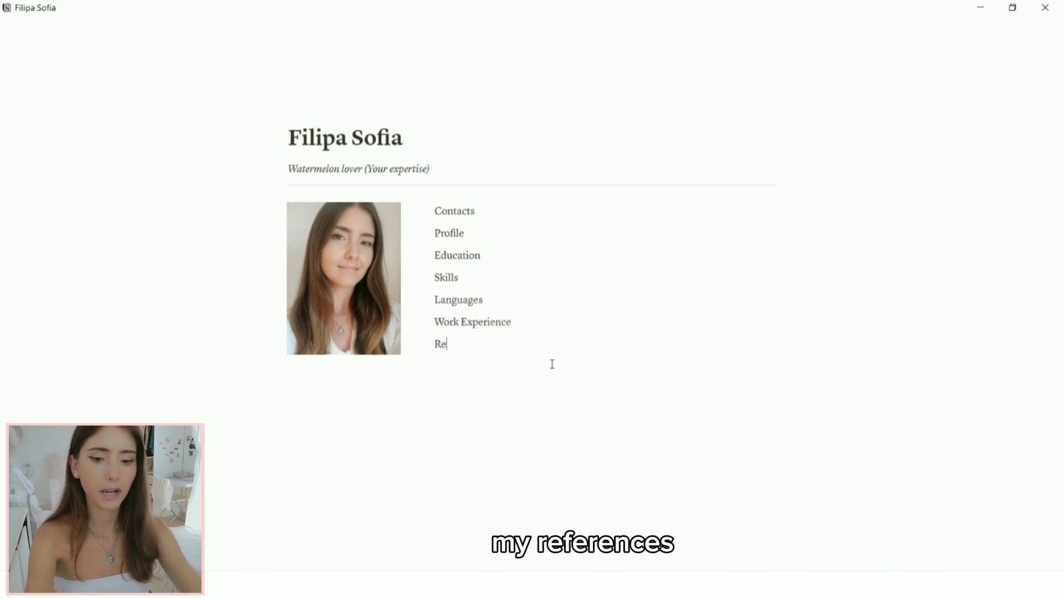
type("ferences")
key("Return")
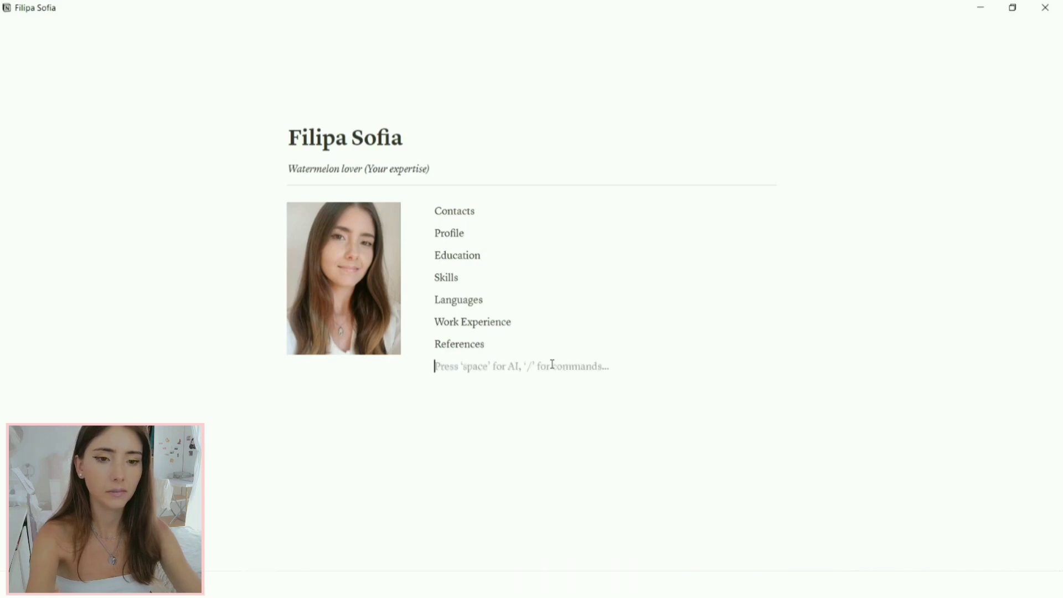
type("Hobbies")
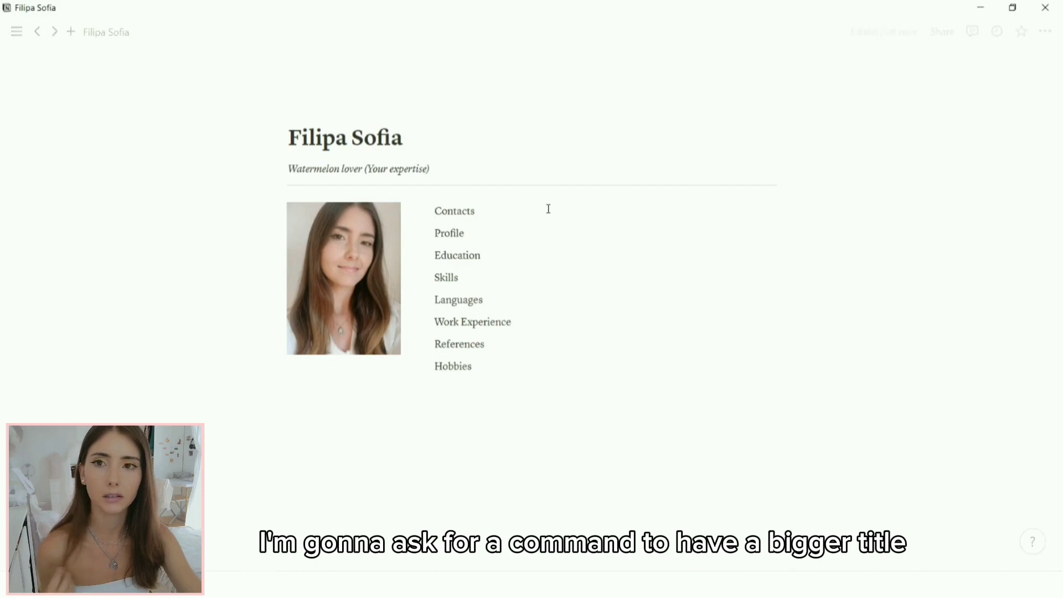
Step: Insert a purple-background Heading 3 below Contacts and type the Contacts heading text
type("/")
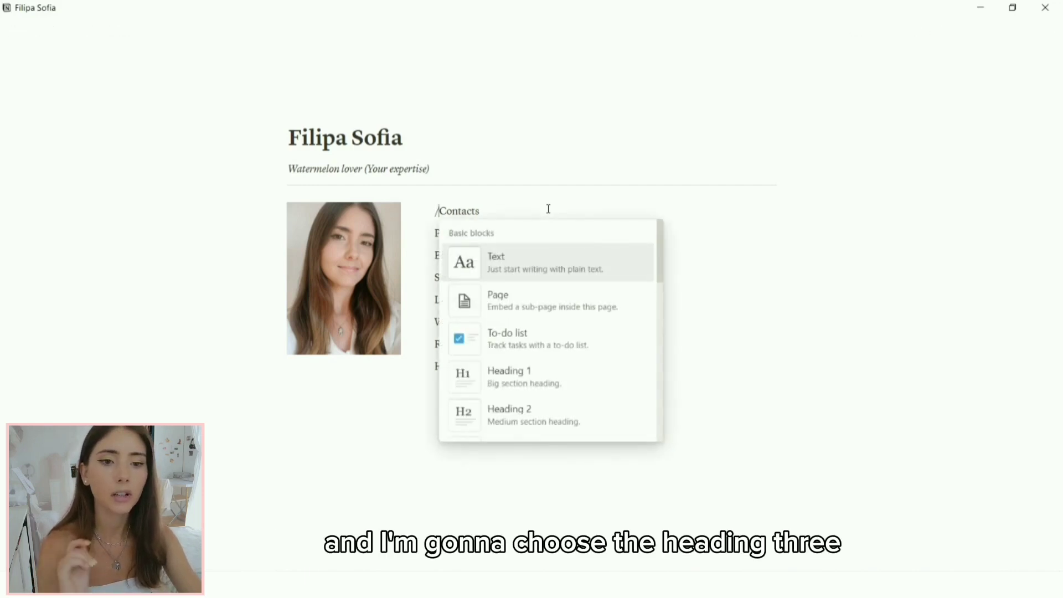
scroll(541, 313, "down", 3)
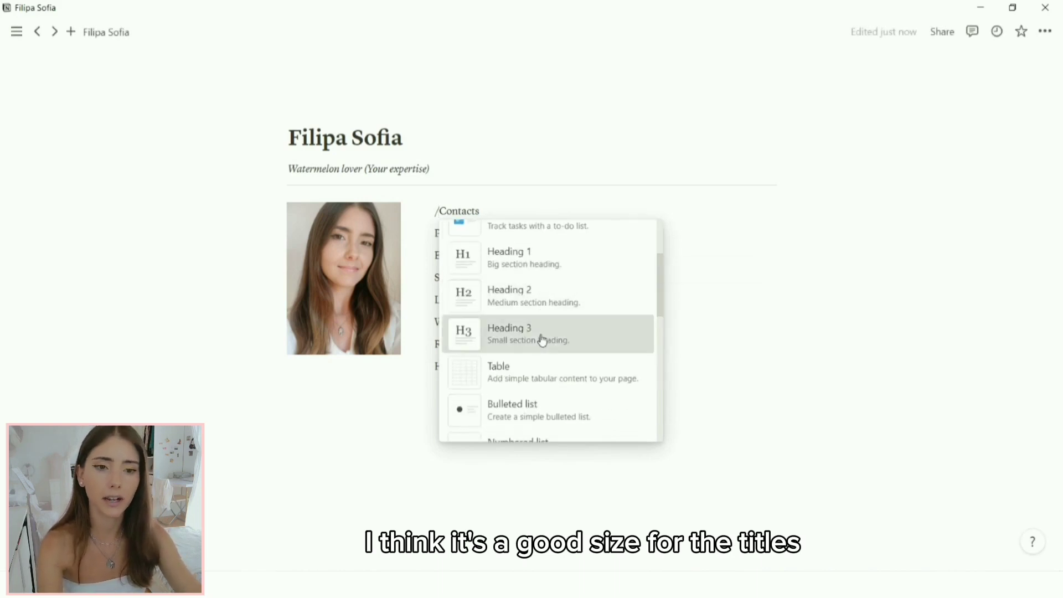
left_click(542, 339)
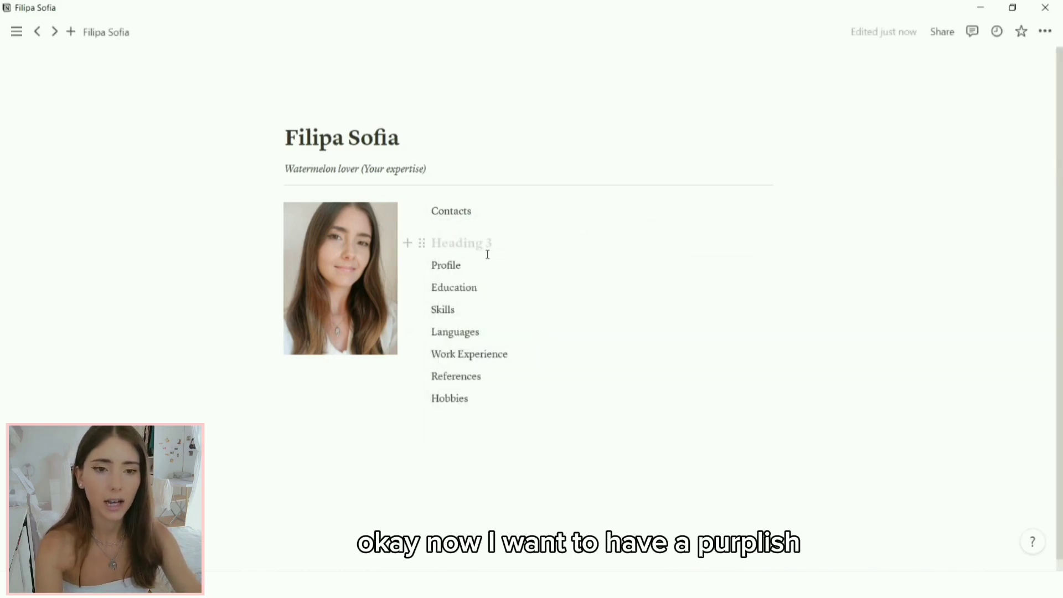
left_click(423, 244)
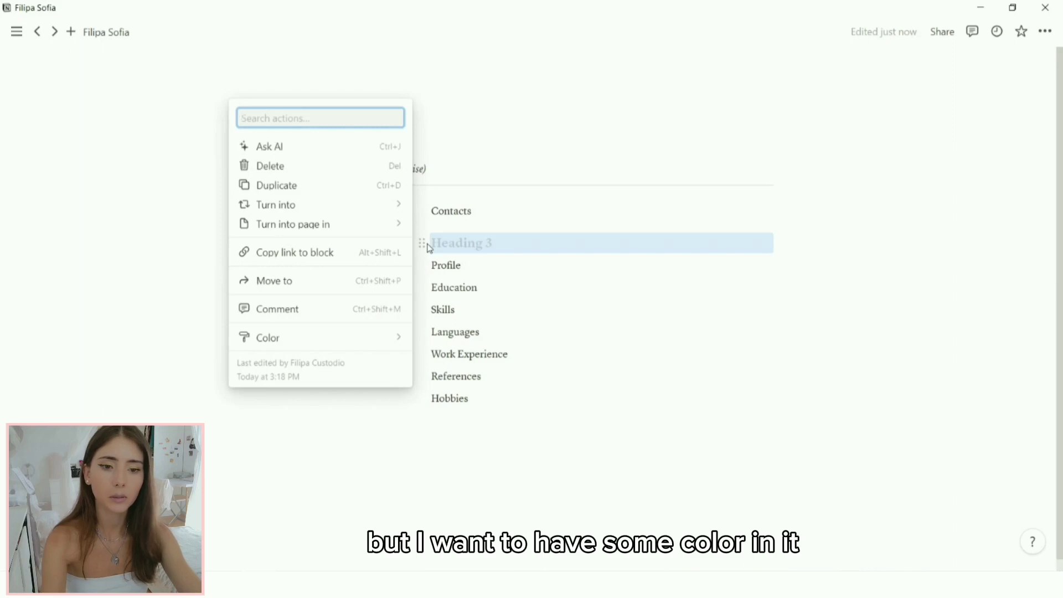
mouse_move(384, 341)
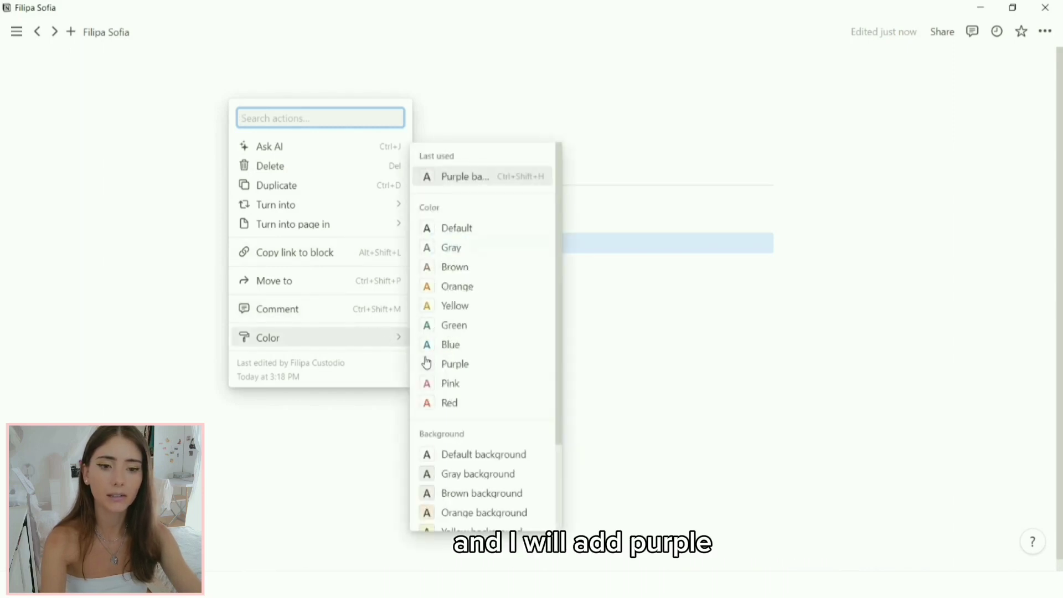
scroll(499, 440, "down", 1)
scroll(499, 440, "down", 2)
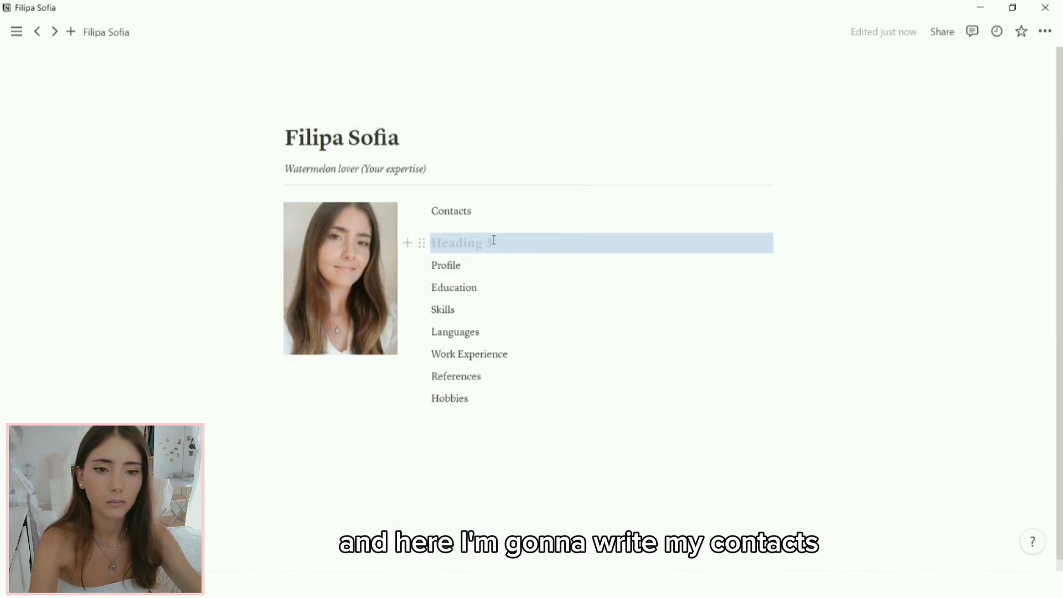
left_click(494, 240)
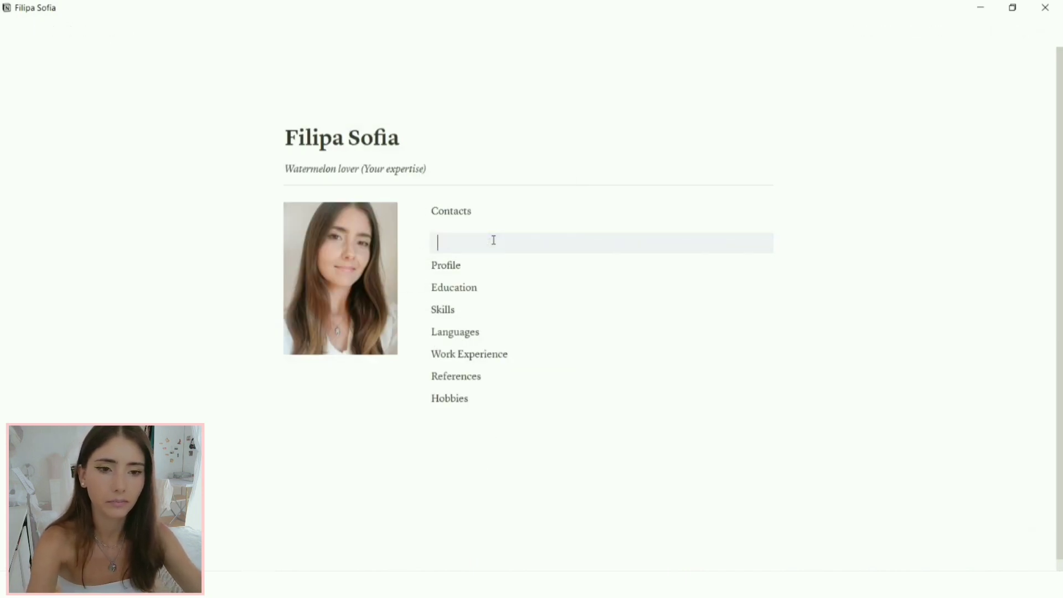
type("Contacts")
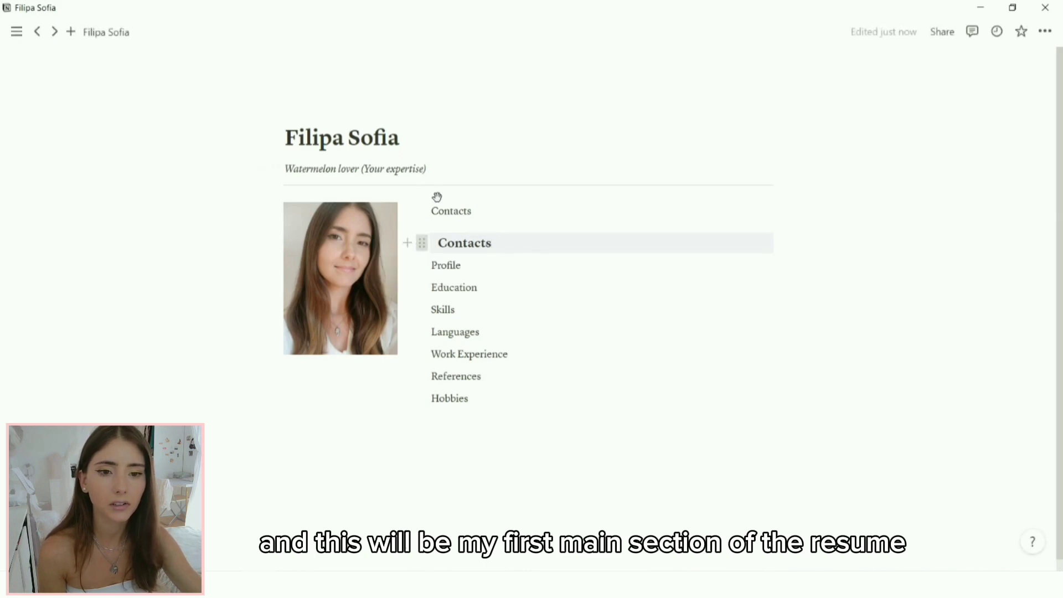
Step: Move the Contacts heading to the top and add a two-column block beneath it
left_click_drag(437, 197, 437, 199)
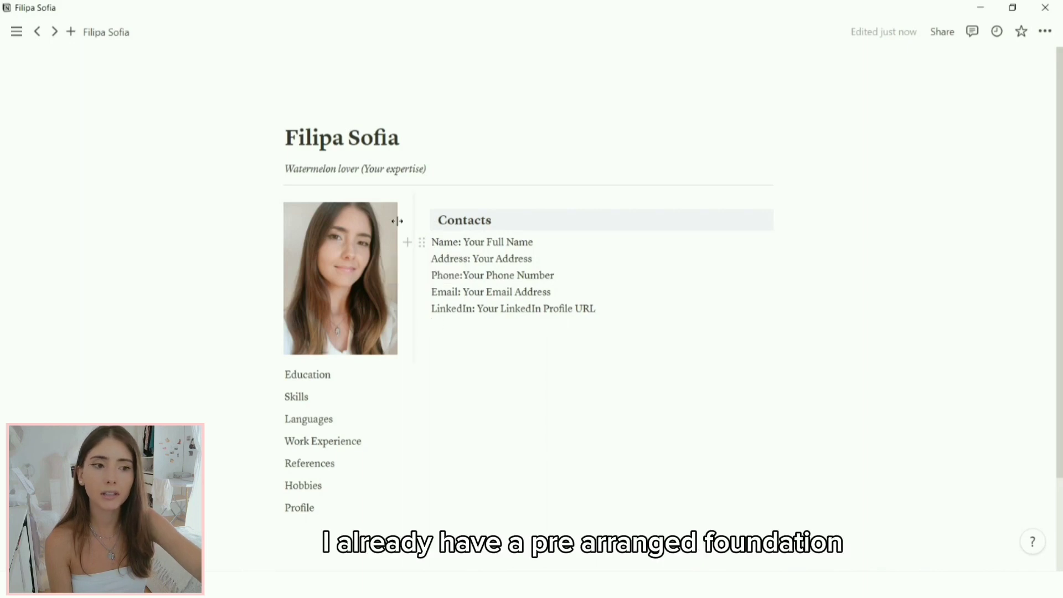
left_click(408, 243)
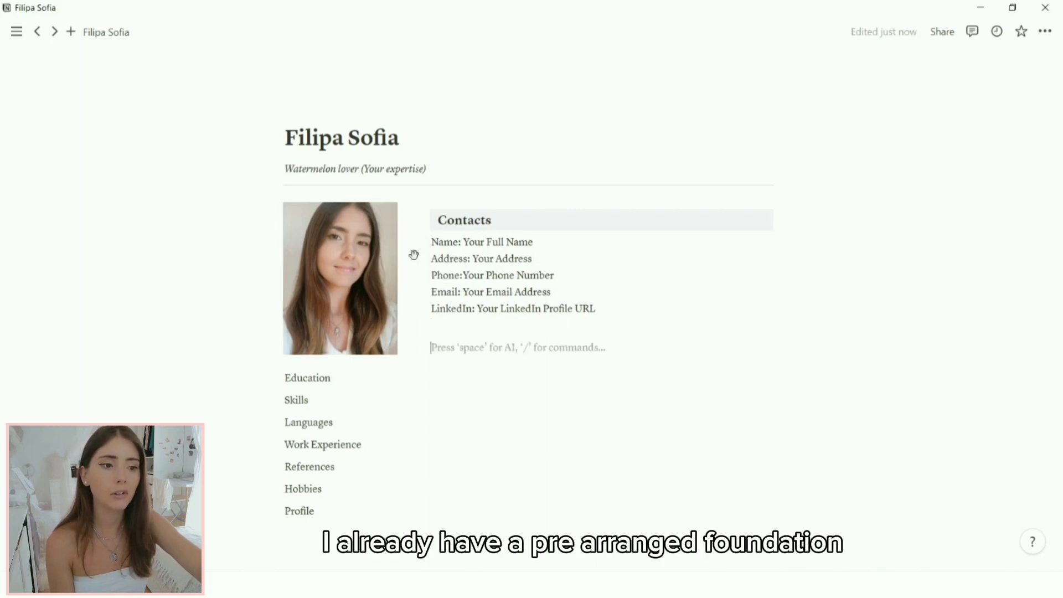
left_click(435, 352)
left_click_drag(422, 346, 470, 237)
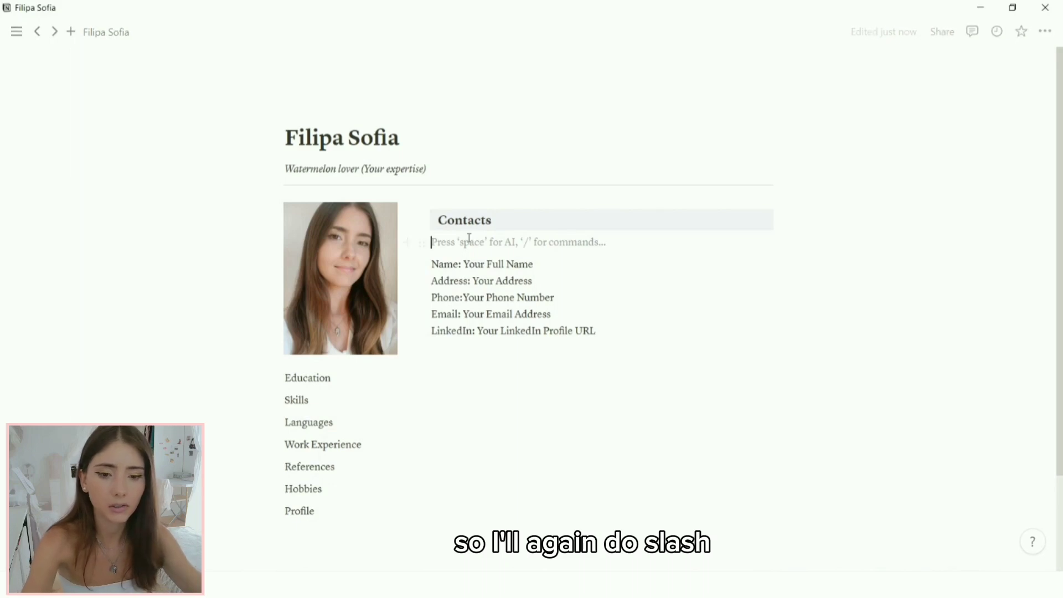
type("/2")
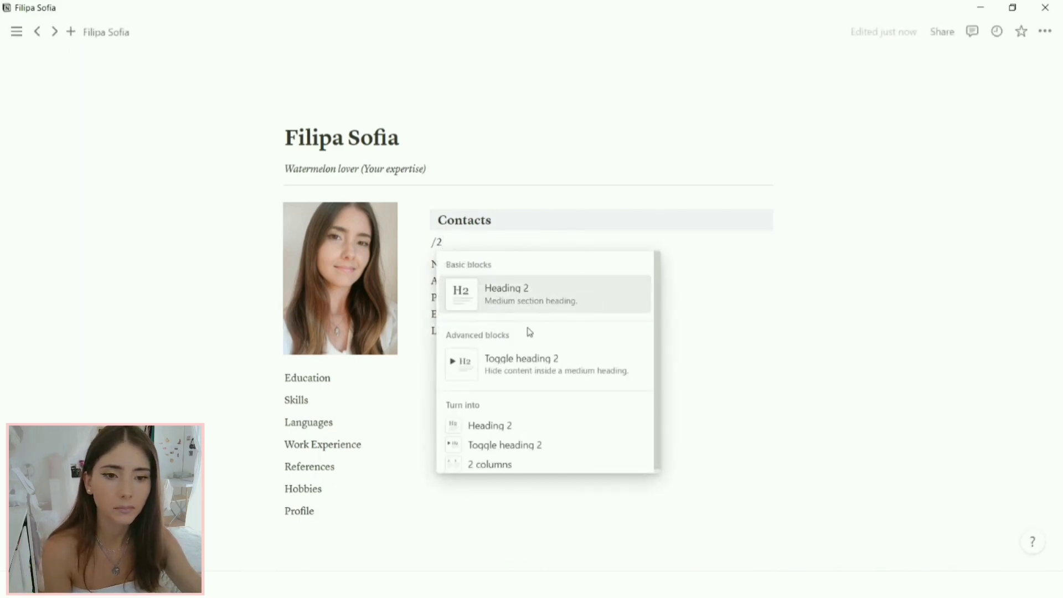
left_click(510, 465)
Step: Bold the Name, Phone, Adress, Email and LinkedIn labels and narrow the left contacts column
left_click_drag(463, 253, 431, 252)
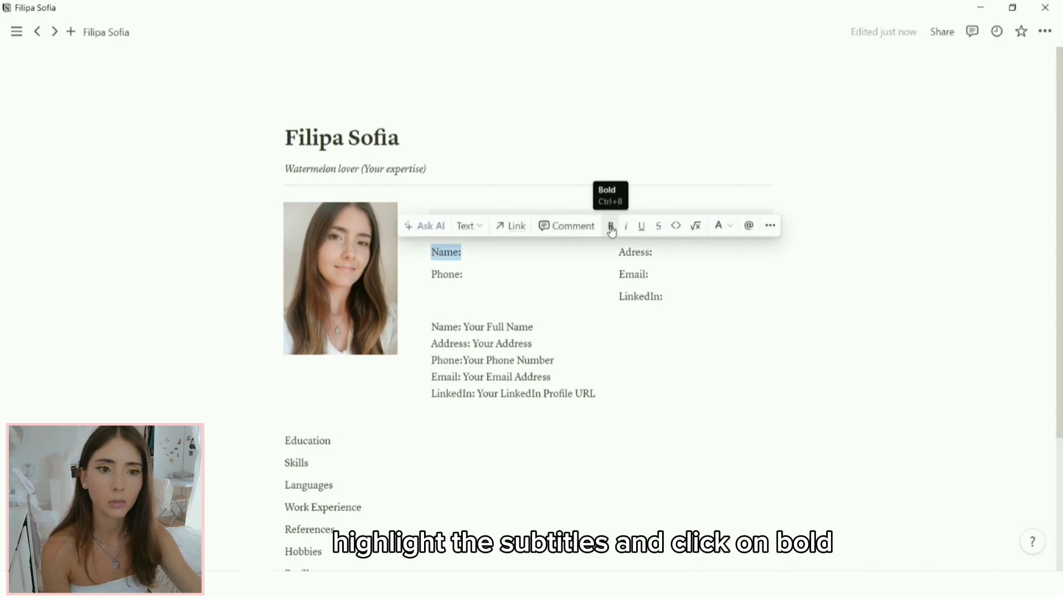
left_click(611, 230)
left_click_drag(463, 276, 431, 275)
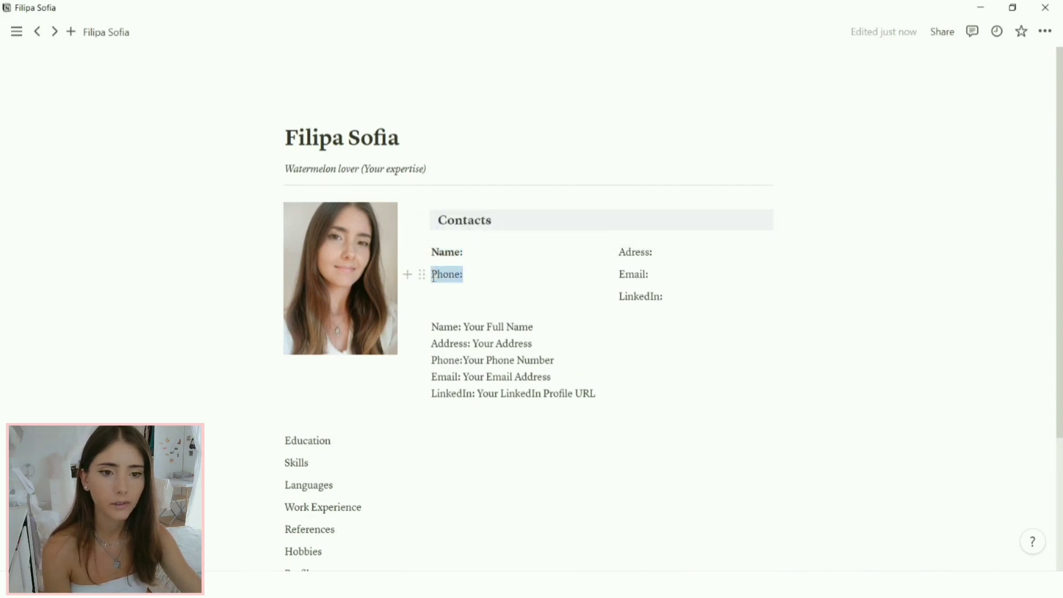
left_click(612, 248)
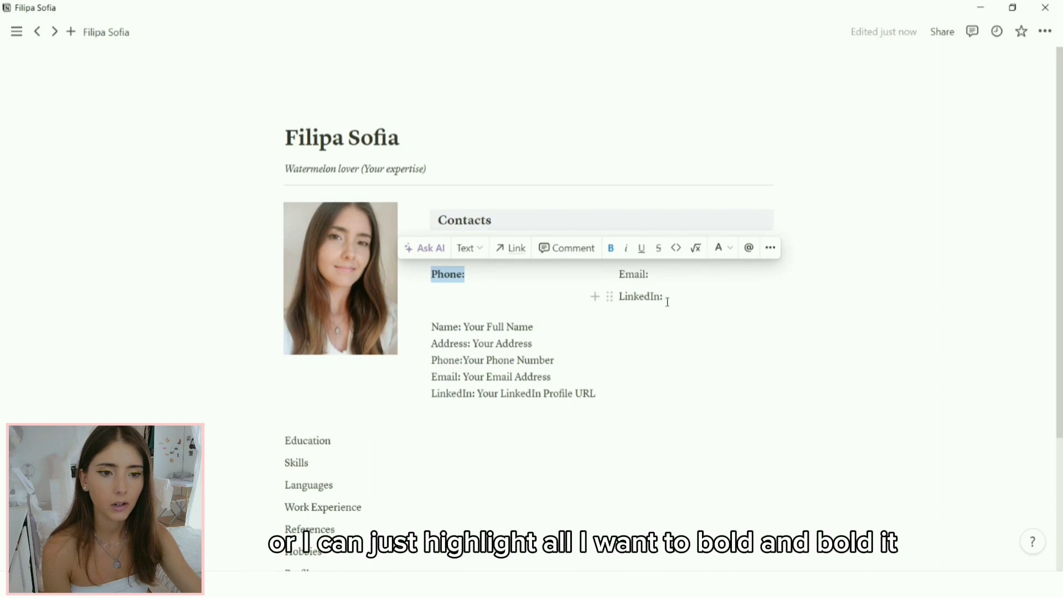
left_click(668, 301)
left_click_drag(669, 301, 622, 251)
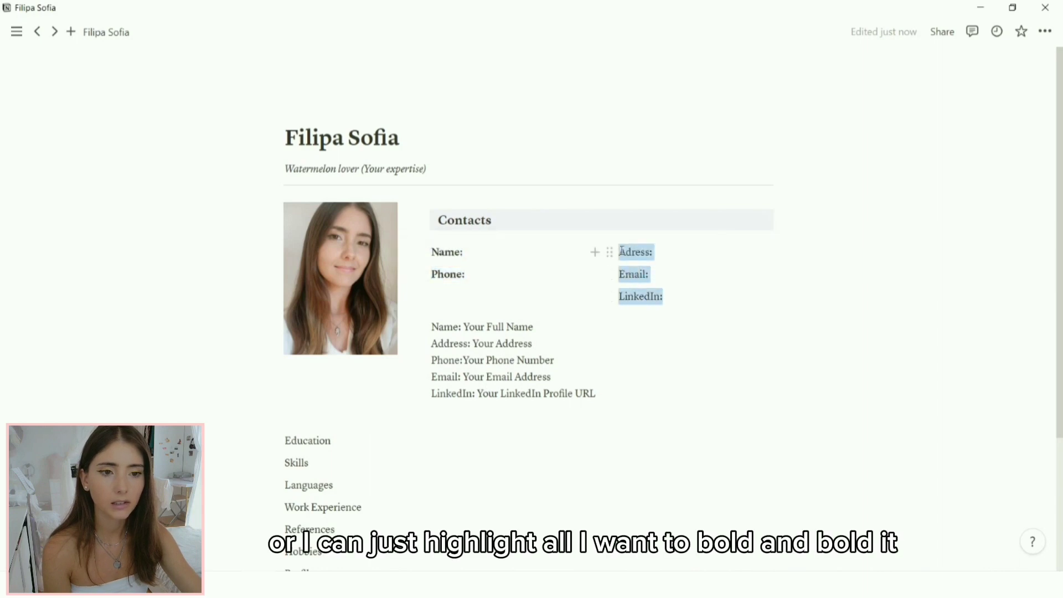
left_click(716, 226)
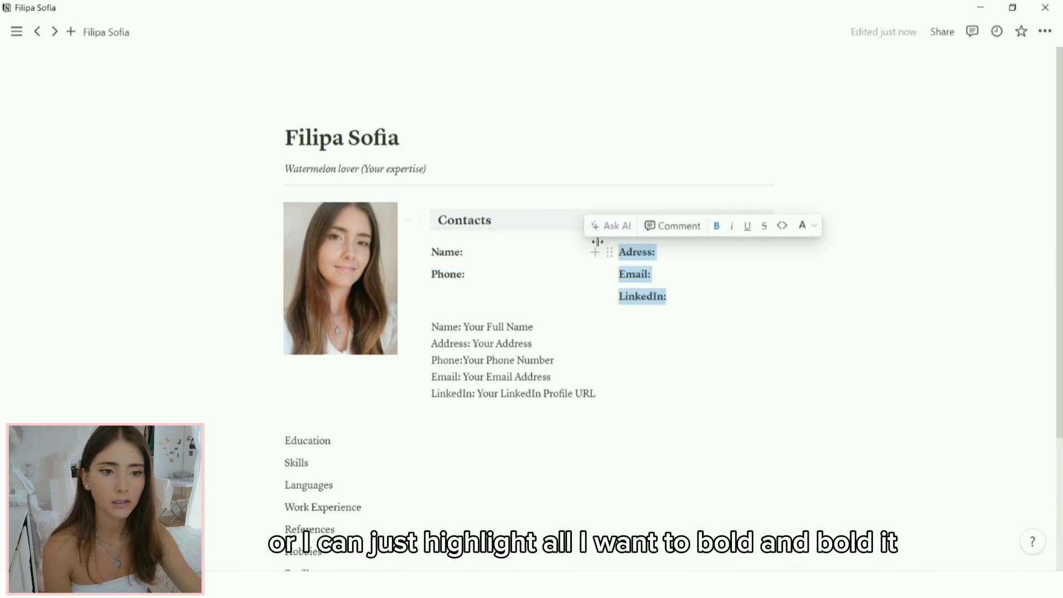
left_click(547, 256)
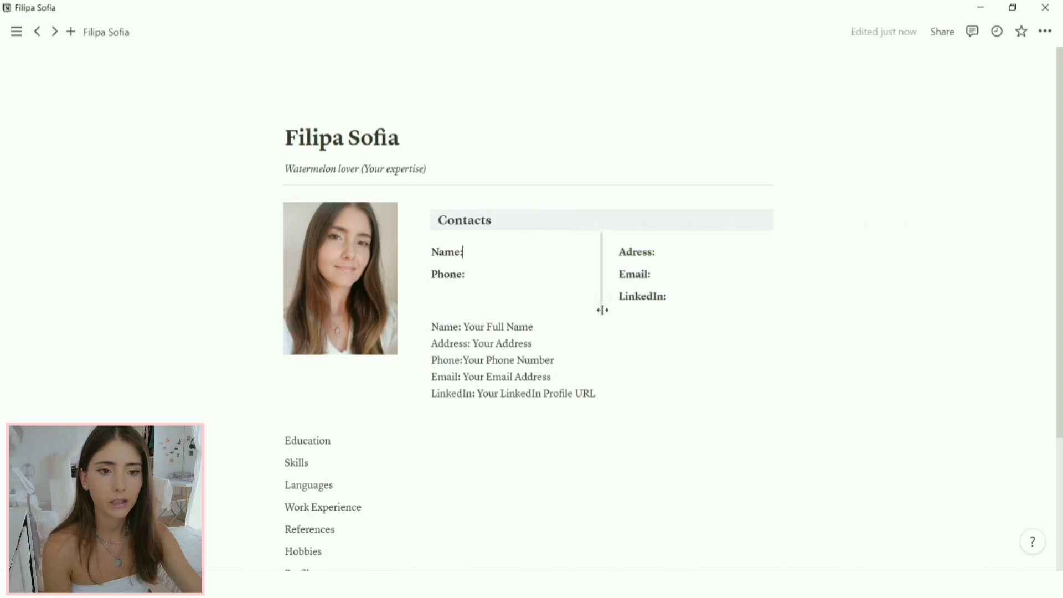
left_click_drag(603, 310, 584, 313)
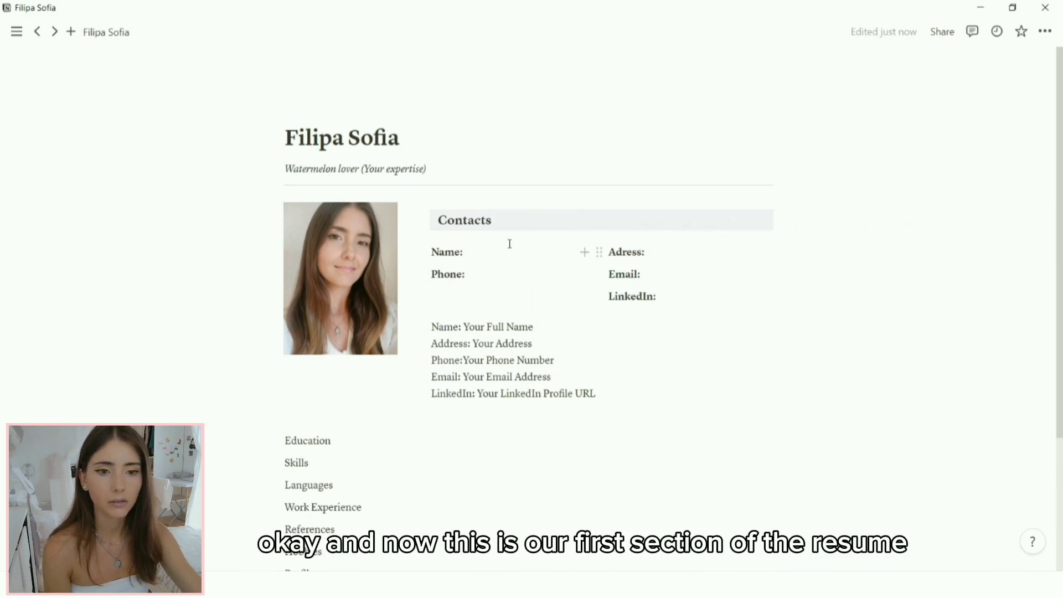
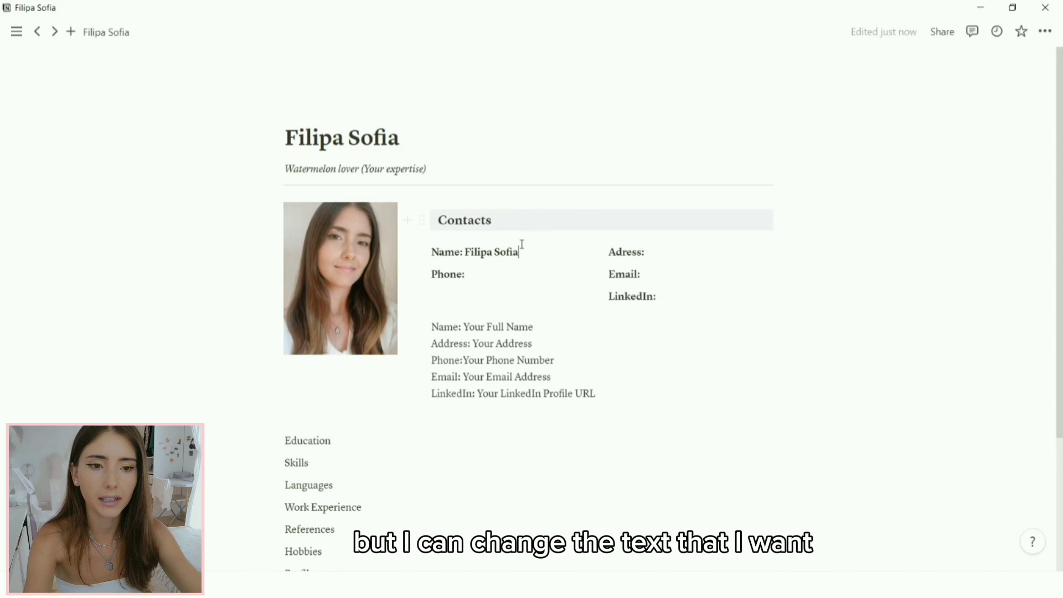
Step: Enter the full name after Name: in regular, unbolded weight
left_click(465, 252)
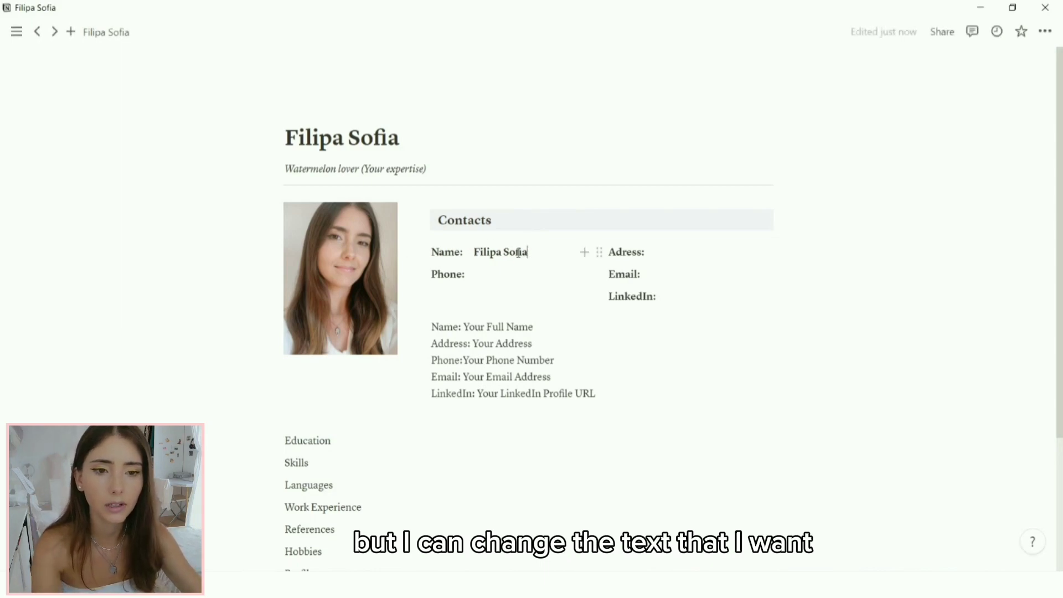
left_click_drag(528, 253, 474, 253)
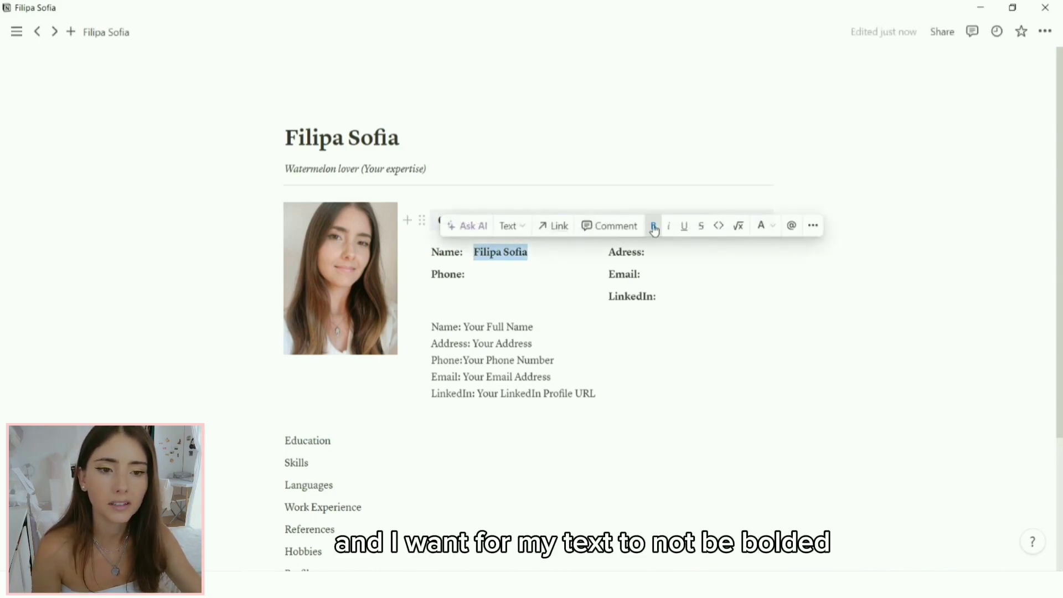
left_click(653, 226)
left_click(517, 275)
key("ctrl+z")
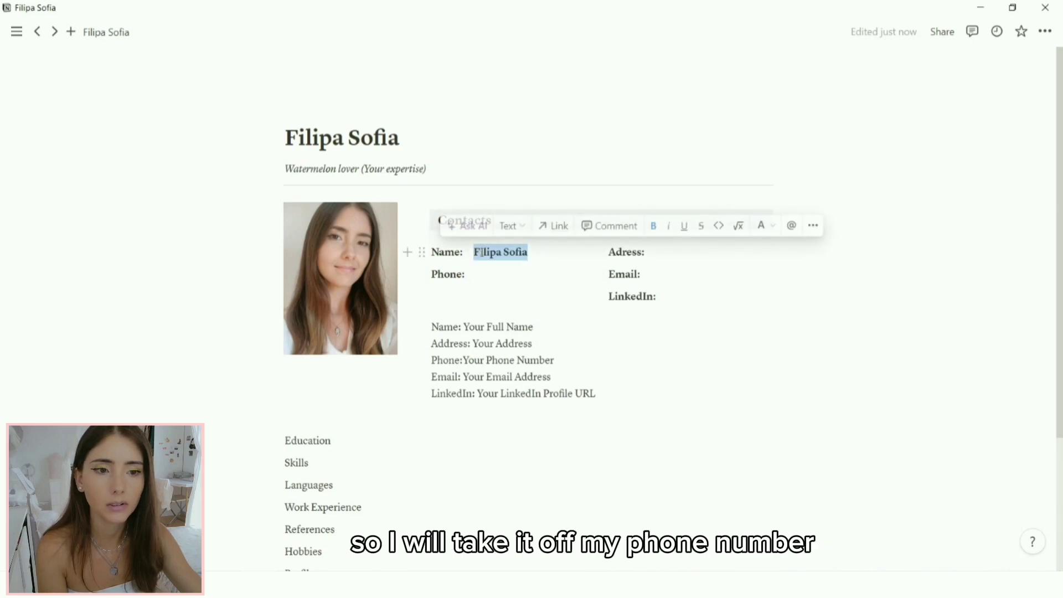
left_click(653, 226)
Step: Add an unbolded phone number, a street address, an e-mail and a 'LinkedIn Url' placeholder
left_click(517, 277)
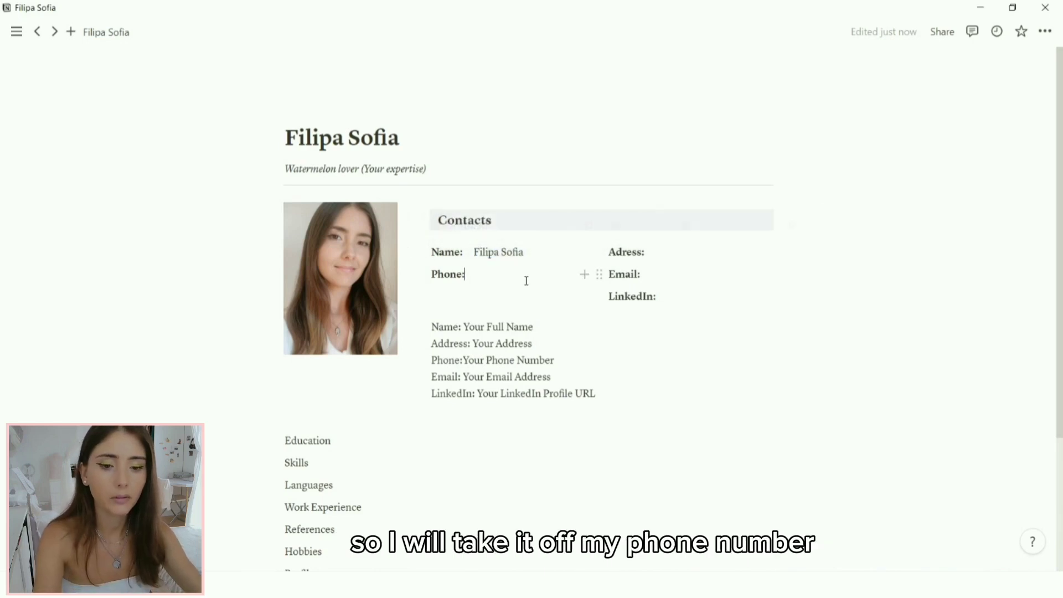
type("3847")
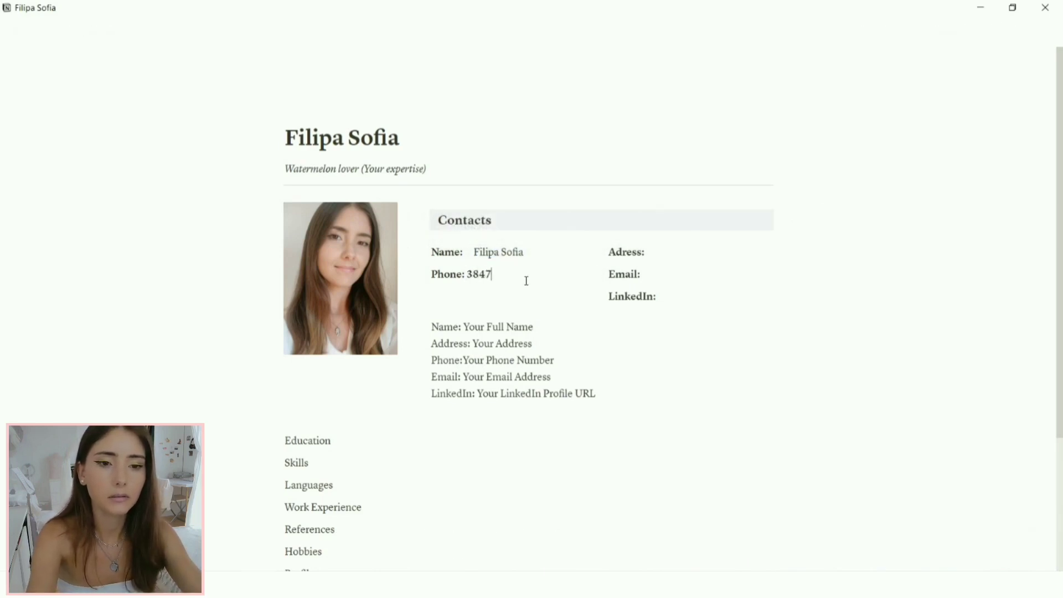
type("59284")
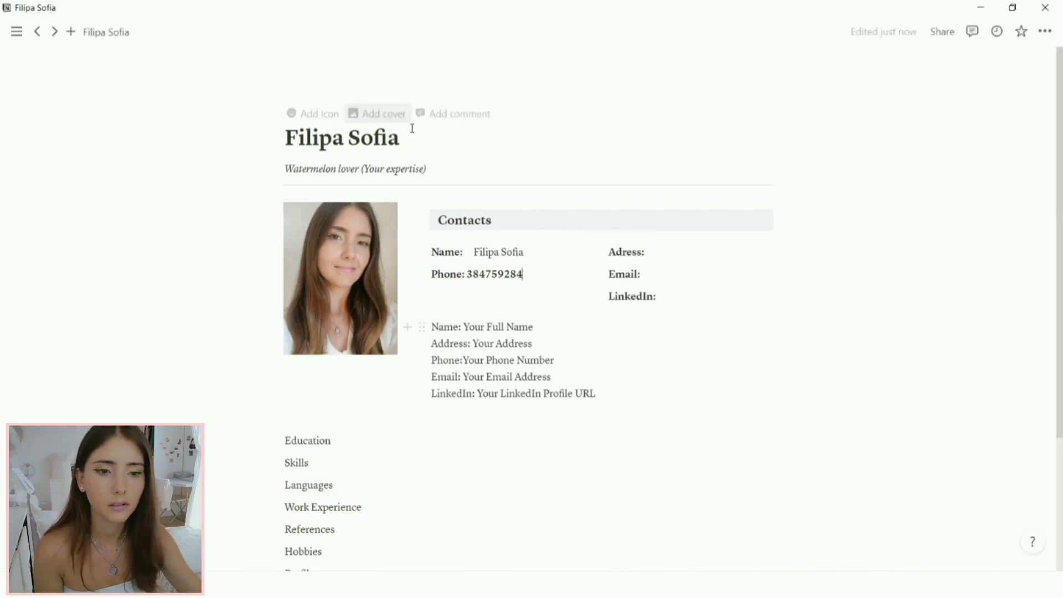
left_click_drag(524, 274, 467, 279)
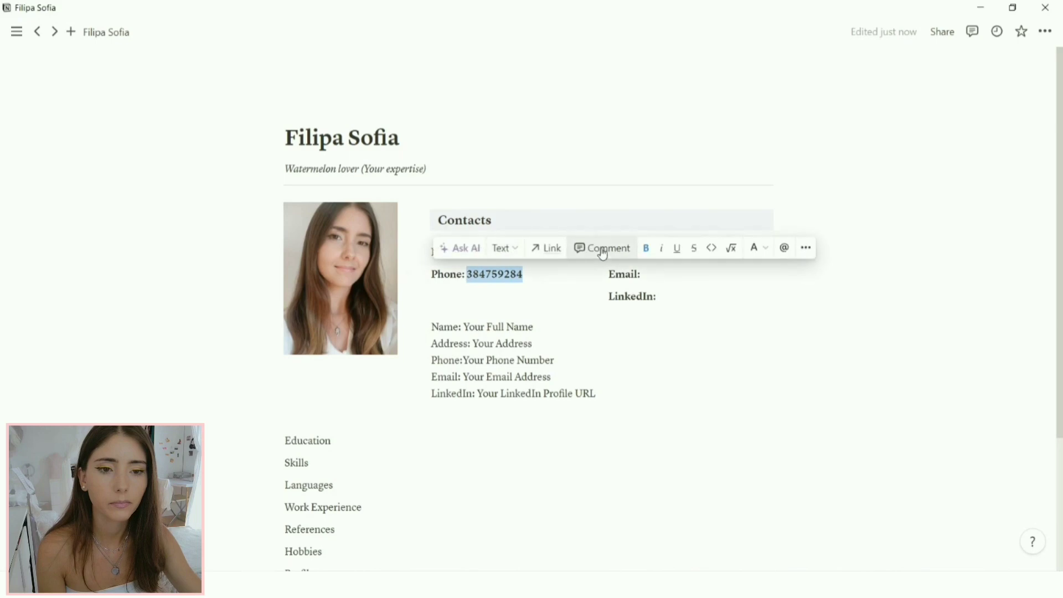
left_click(645, 248)
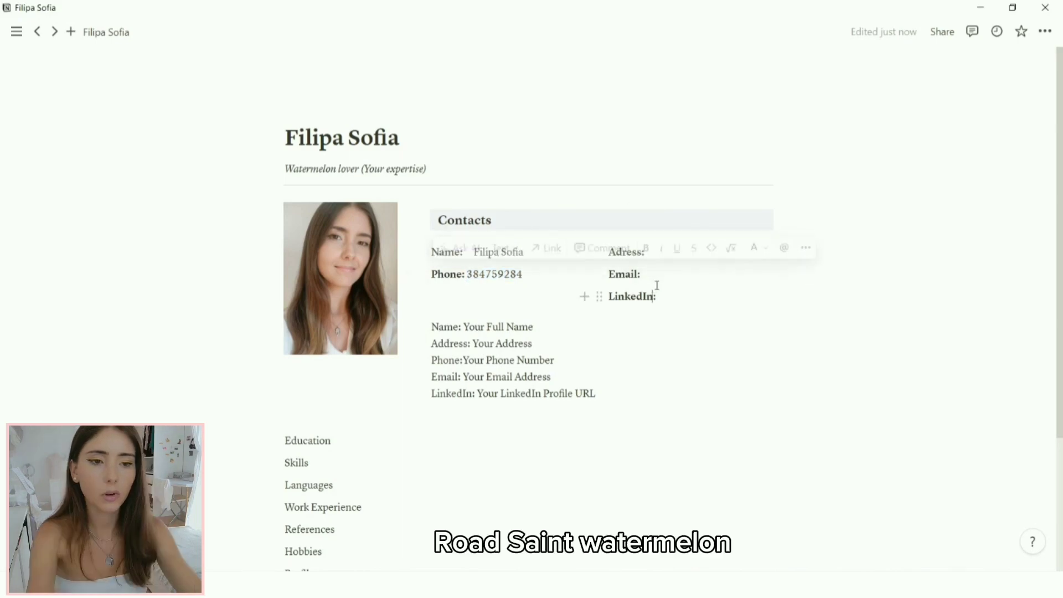
type("Road ")
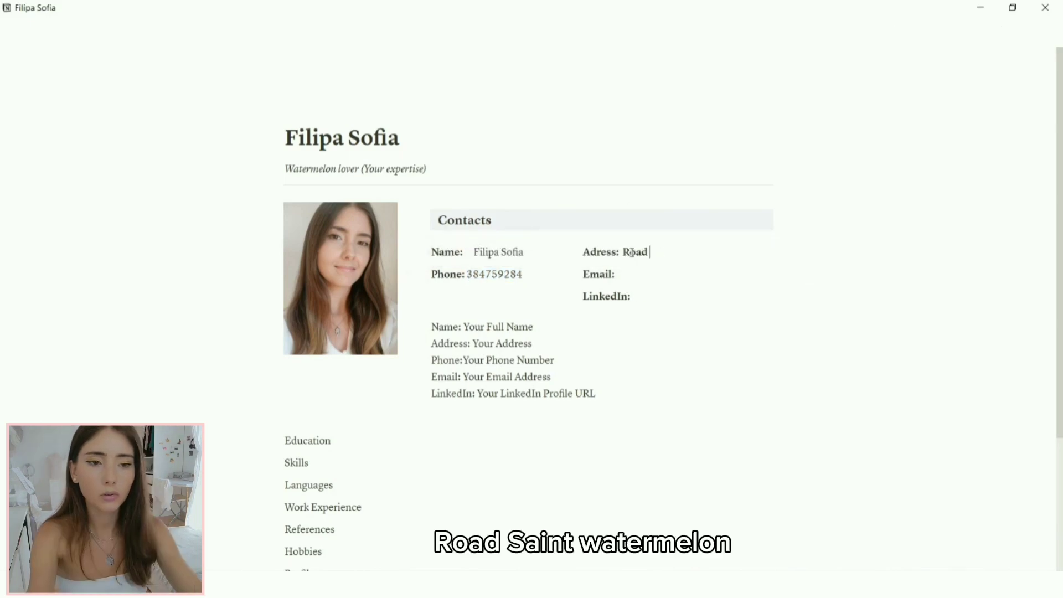
type("Saint Wat")
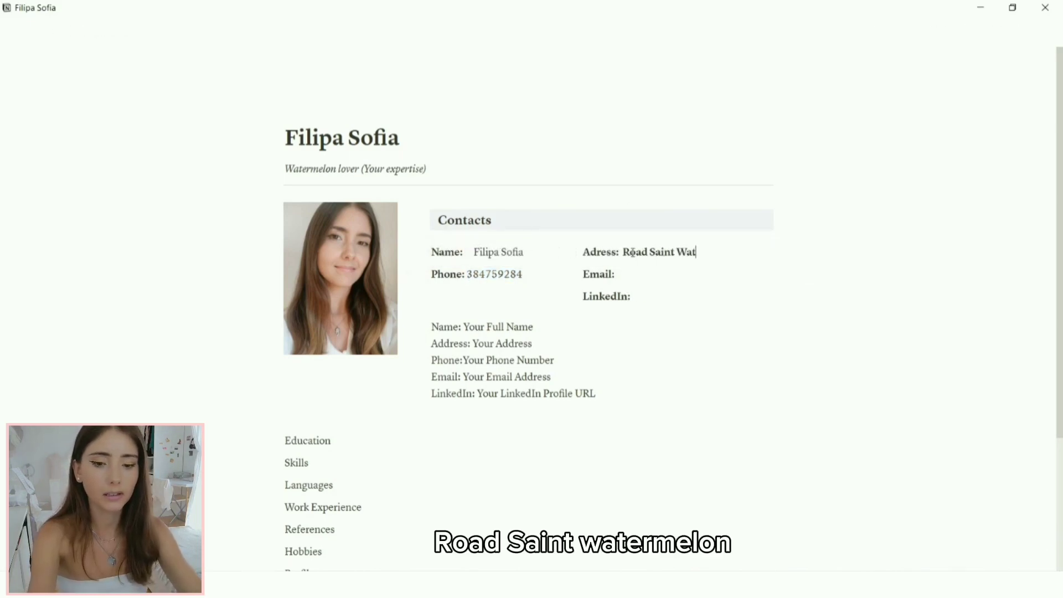
type("ermelan")
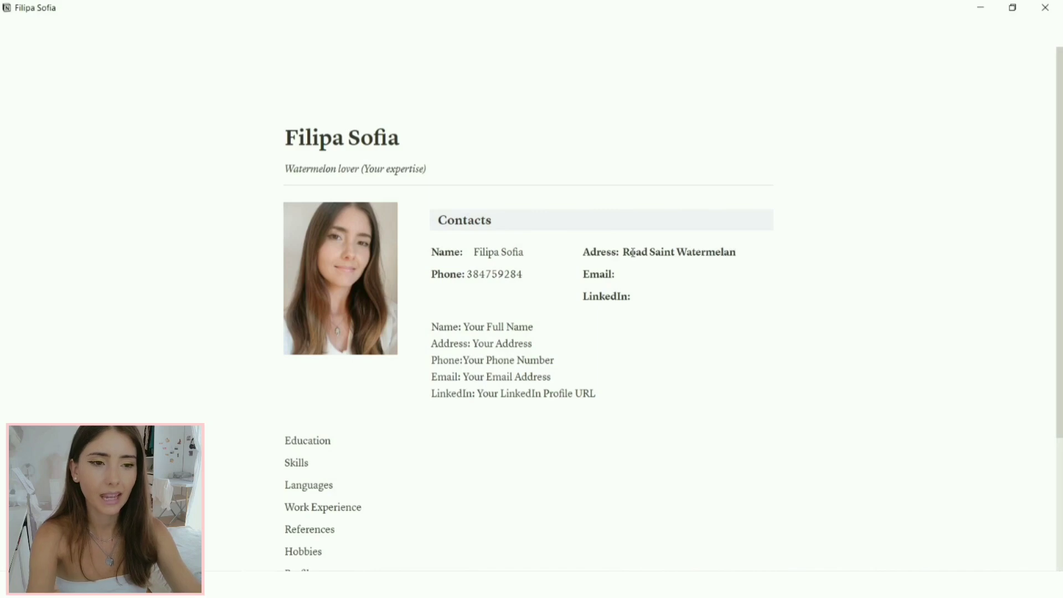
type(", 23")
left_click(642, 279)
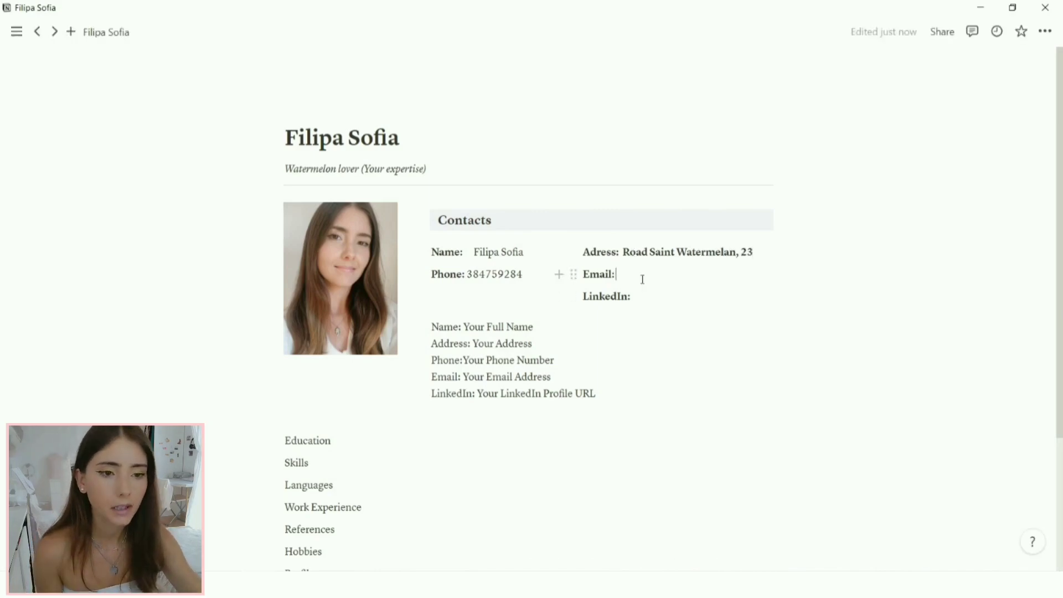
type("youre")
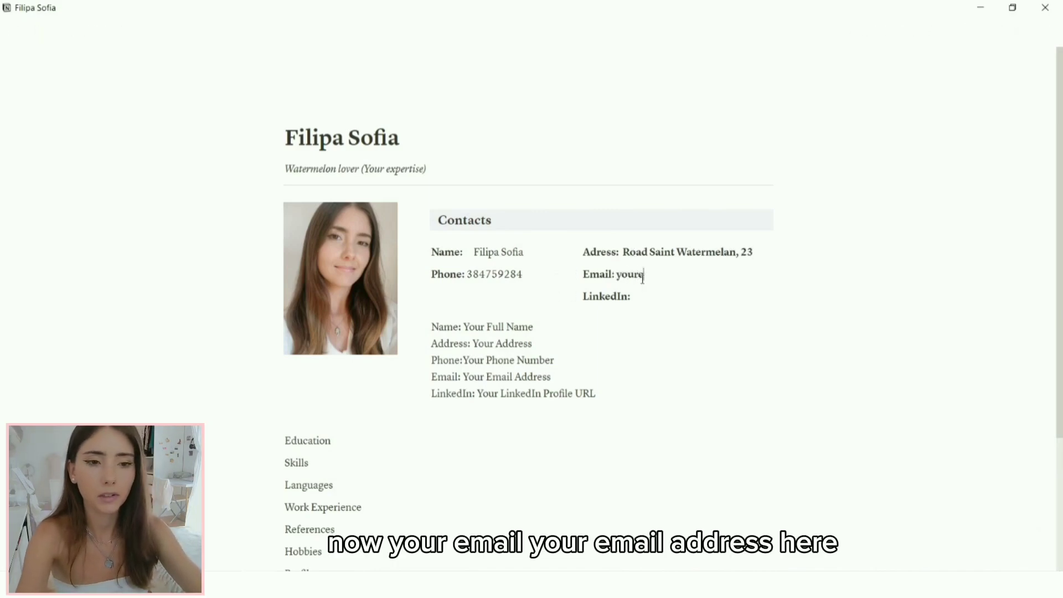
type("mailadres")
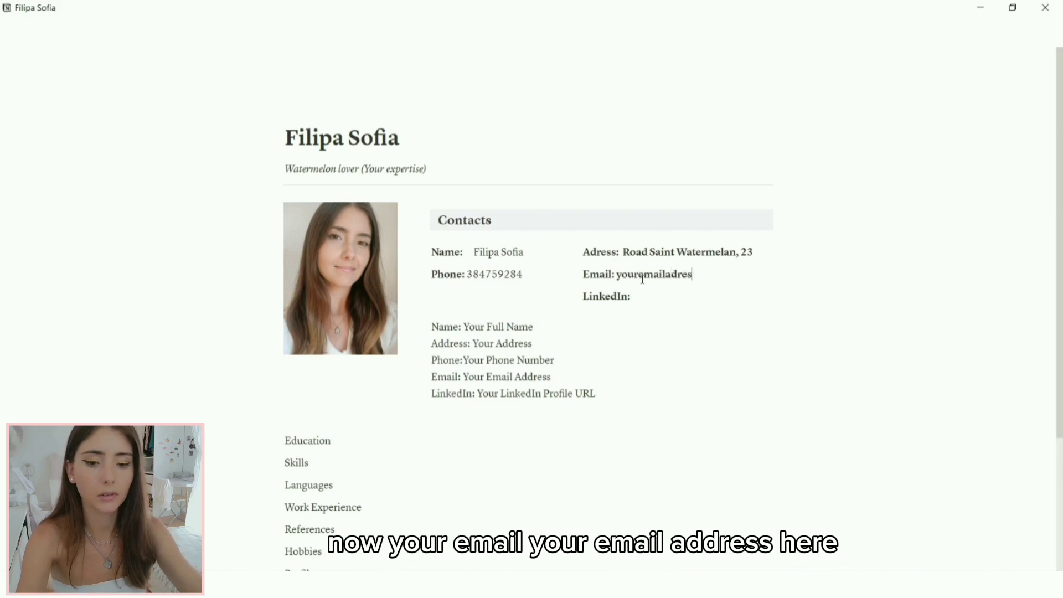
type("shere@gma")
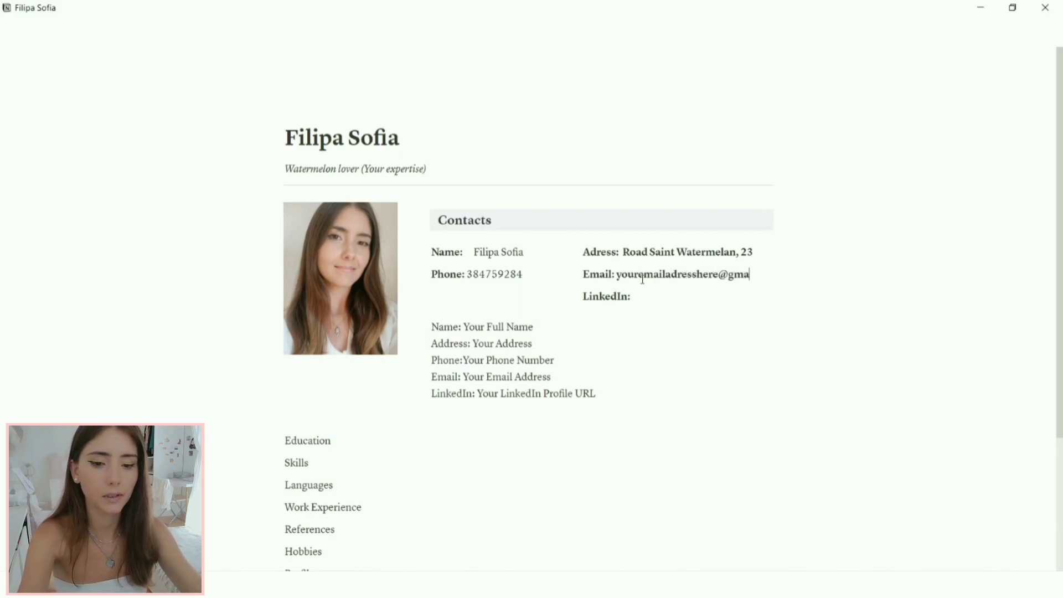
type("il.com")
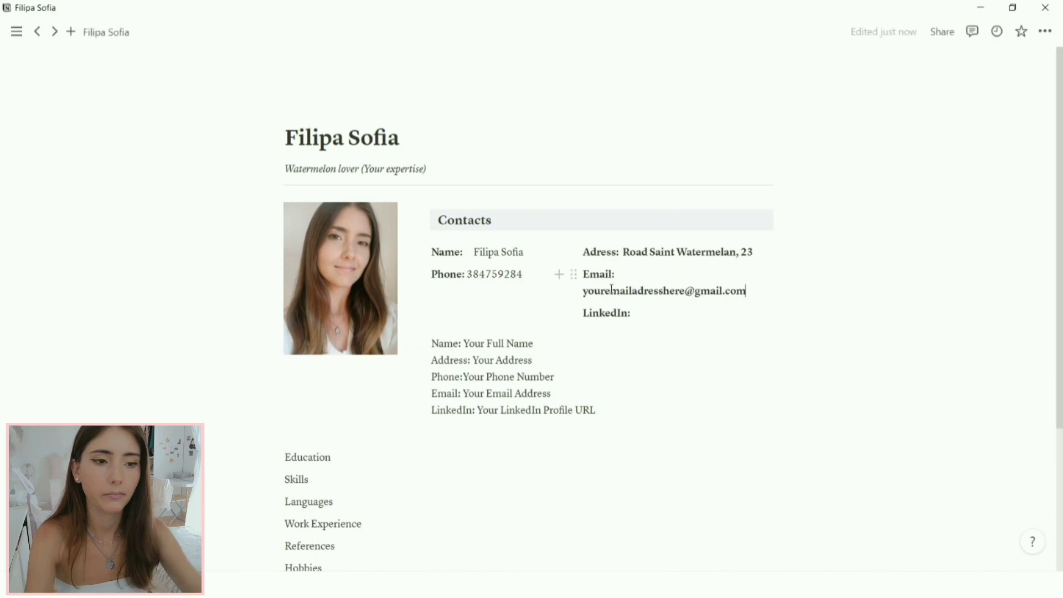
left_click(644, 307)
type("your lindi")
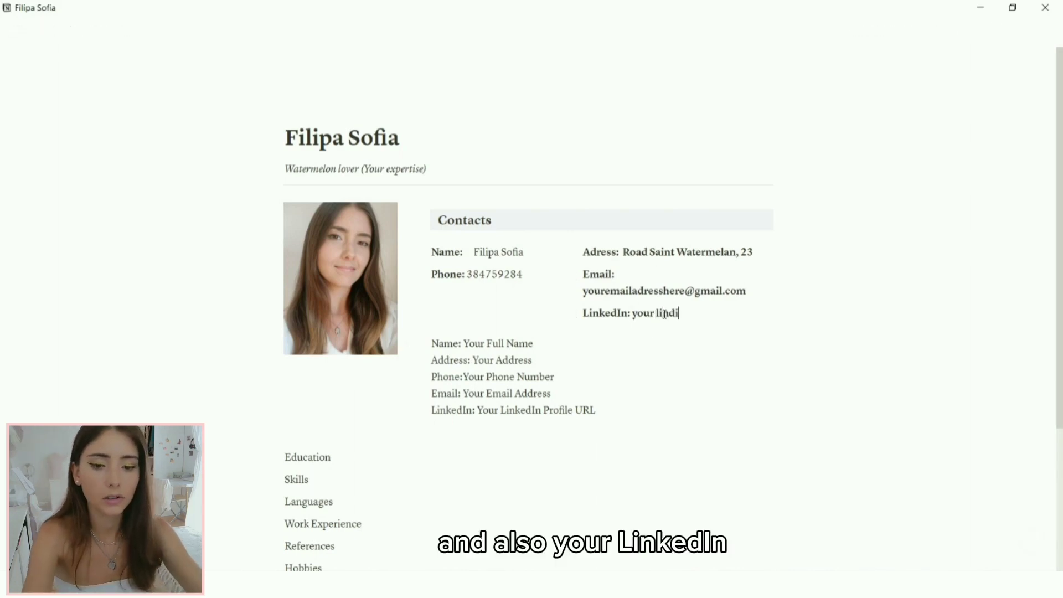
key("BackSpace")
key("BackSpace")
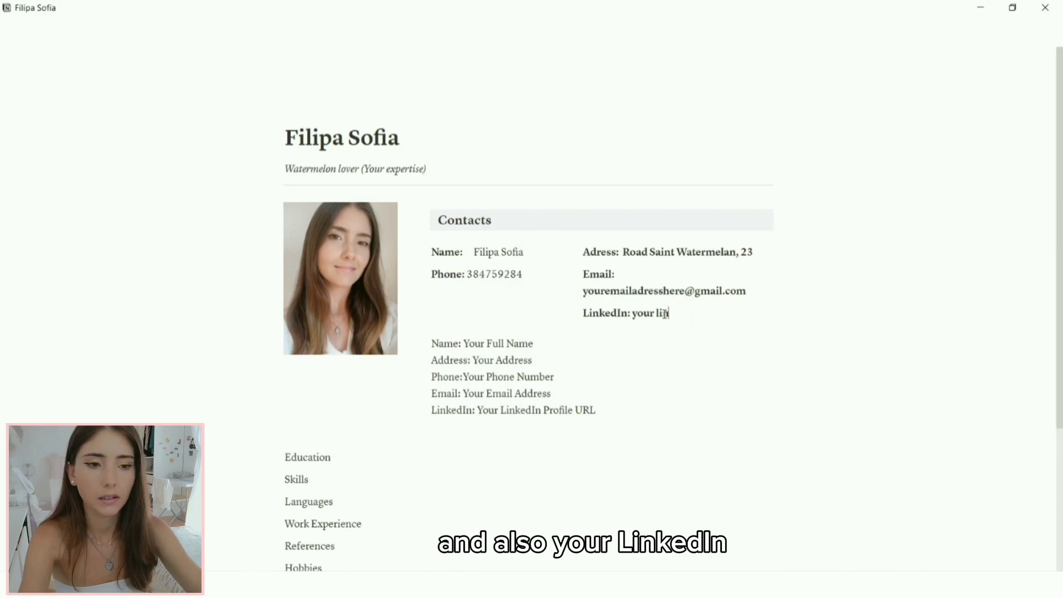
type("k")
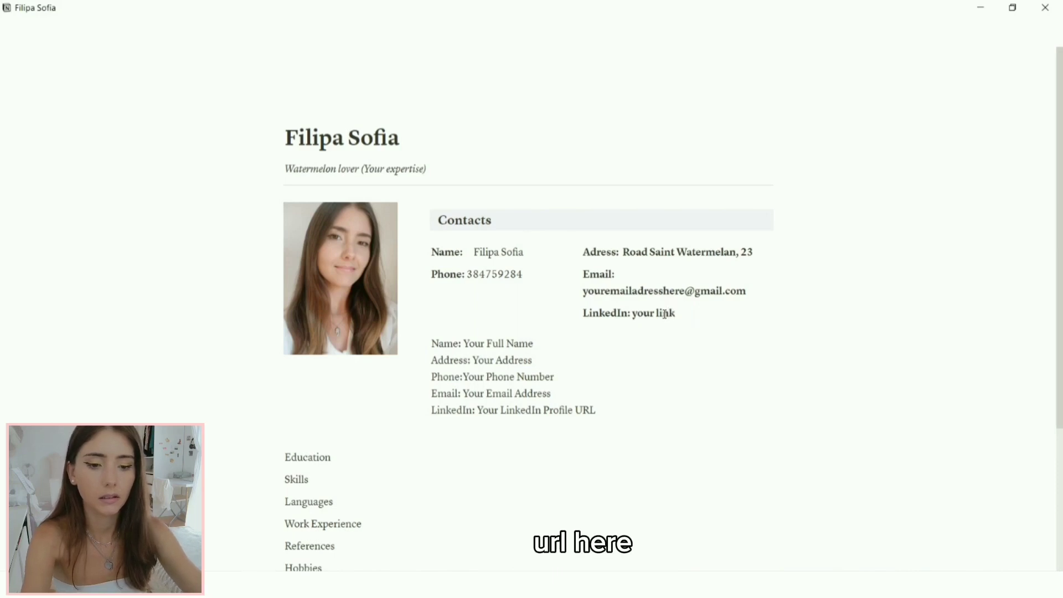
type("edIn Url")
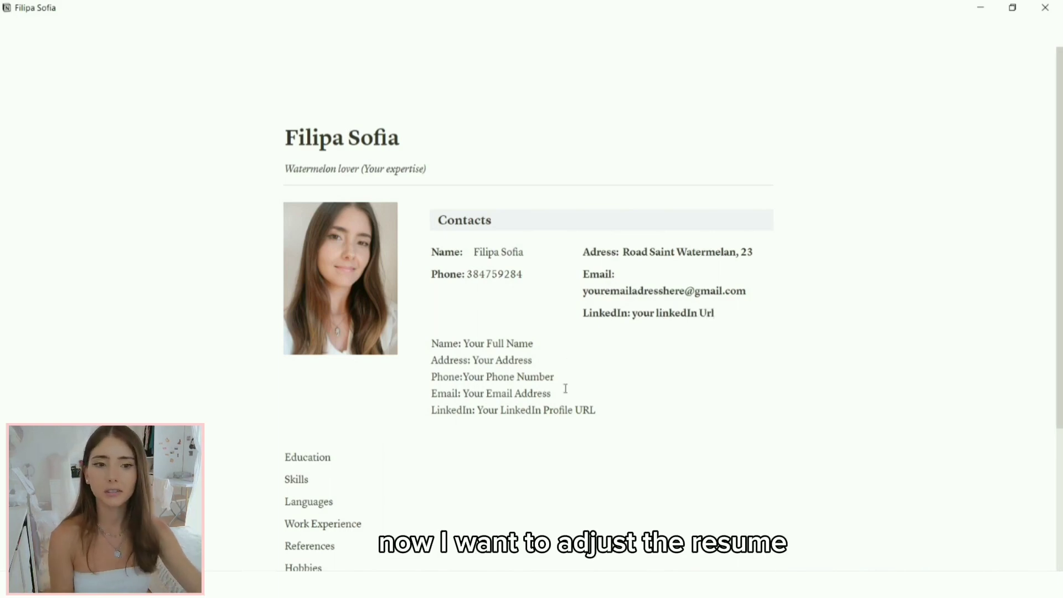
Step: Delete the placeholder contact template text and shrink the photo column
left_click(420, 342)
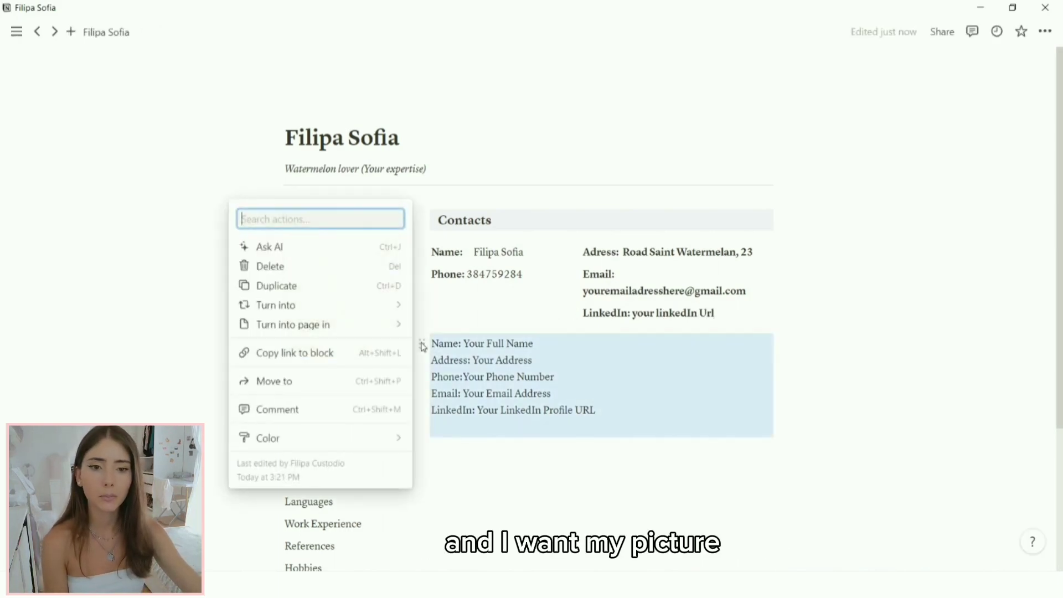
key("Delete")
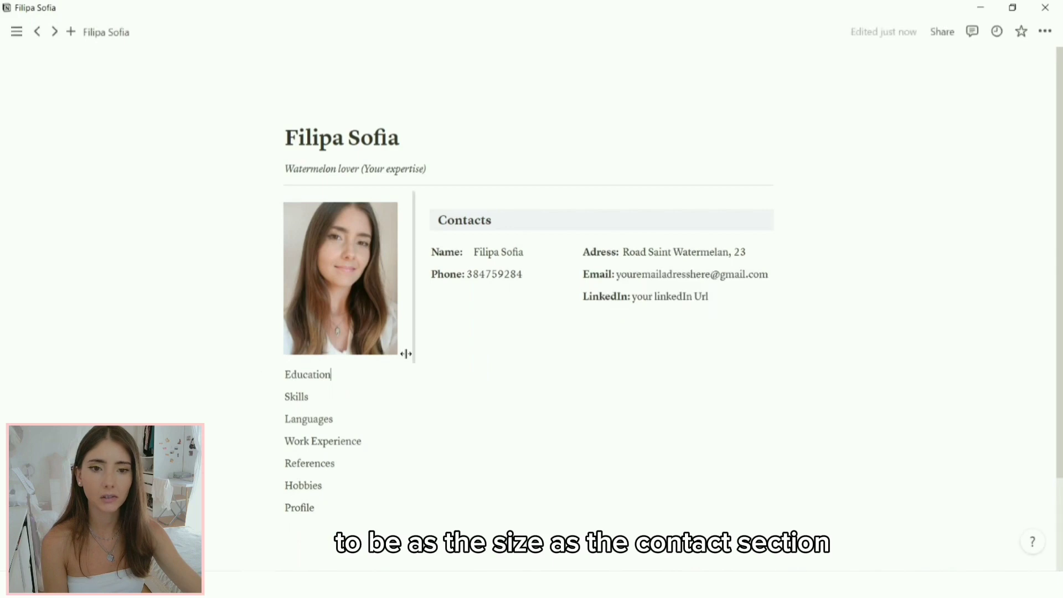
left_click_drag(406, 353, 385, 338)
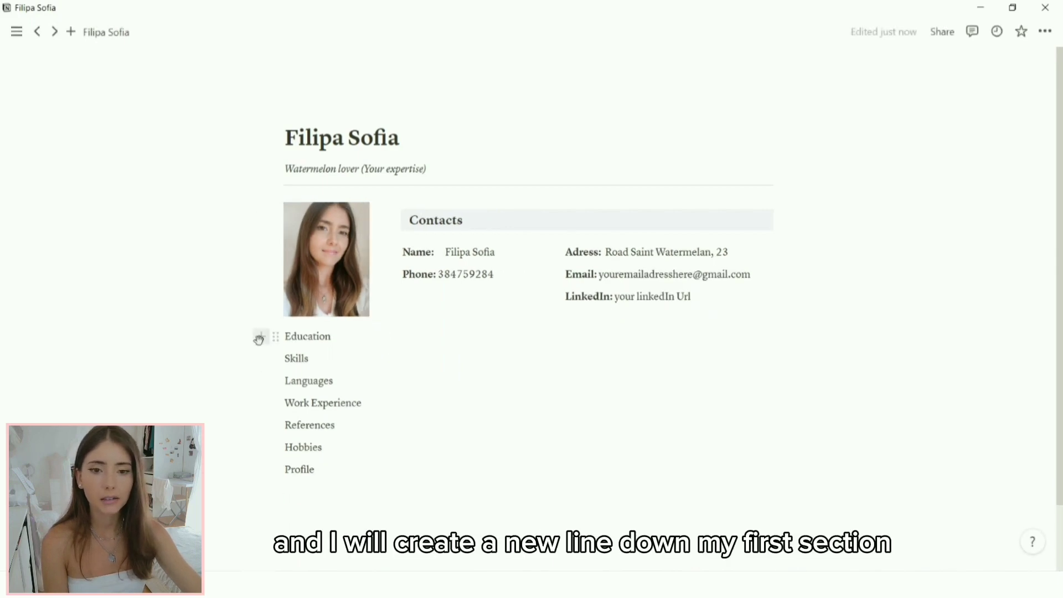
Step: Add a divider above Education and paste the watermelon-expert paragraph under About Me
left_click(265, 341)
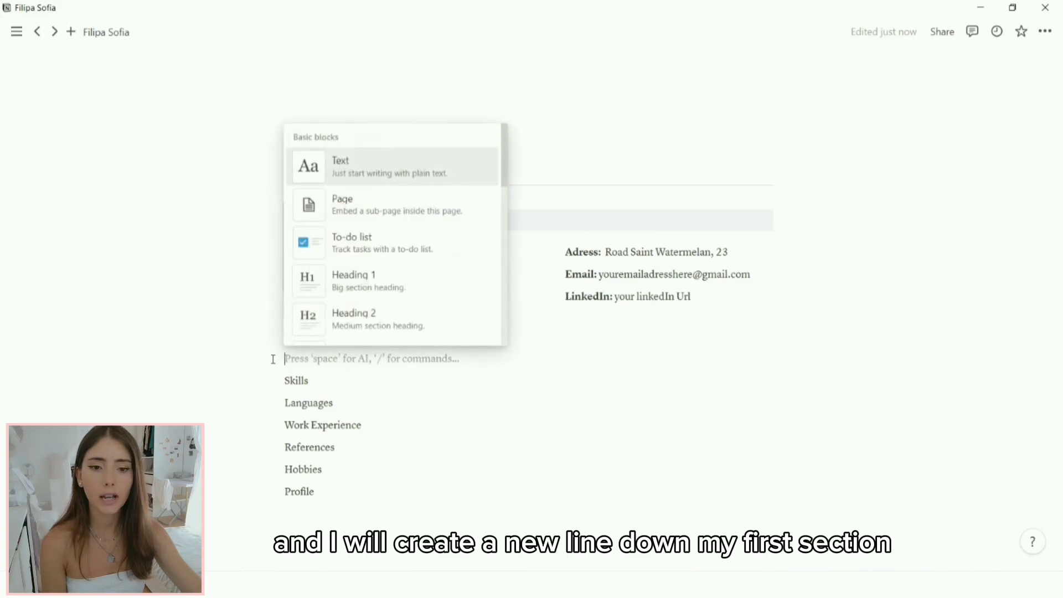
left_click_drag(273, 360, 288, 333)
left_click(387, 338)
type("/divi")
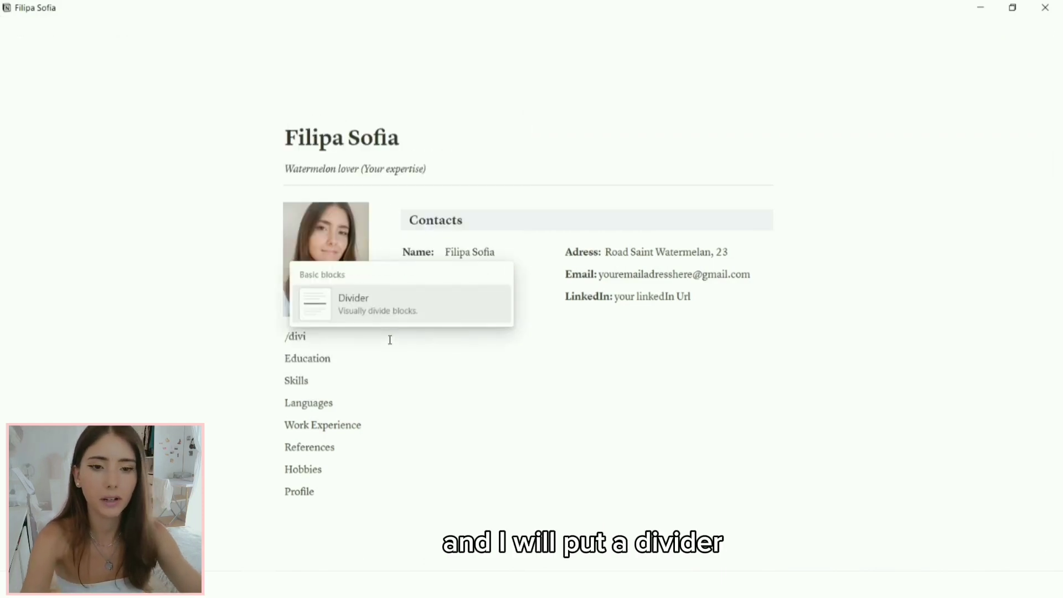
left_click(396, 309)
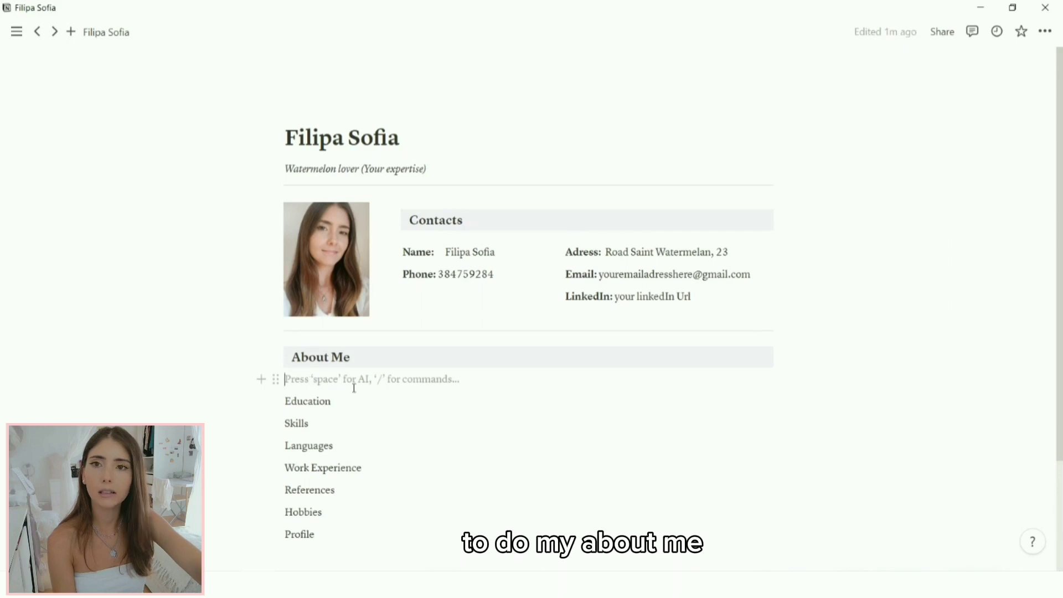
type("I'm the ultimate expert when it comes to all things watermelon. From the first refreshing bite that bursts with summer sweetness to the art of seed-spitting competitions. My dedication to this vibrant fruit goes beyond the palate, I've even been known to arrange watermelon-themed gatherings that radiate the same vibrant energy as the fruit itself.")
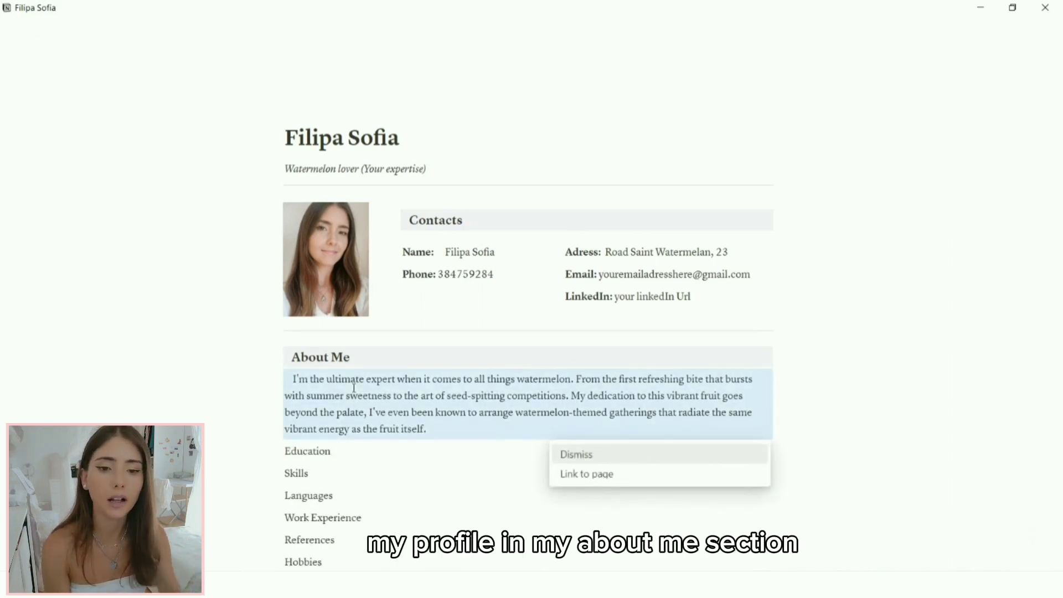
Step: Close the Dismiss / Link to page paste menu, leaving the watermelon paragraph as plain text
left_click(513, 394)
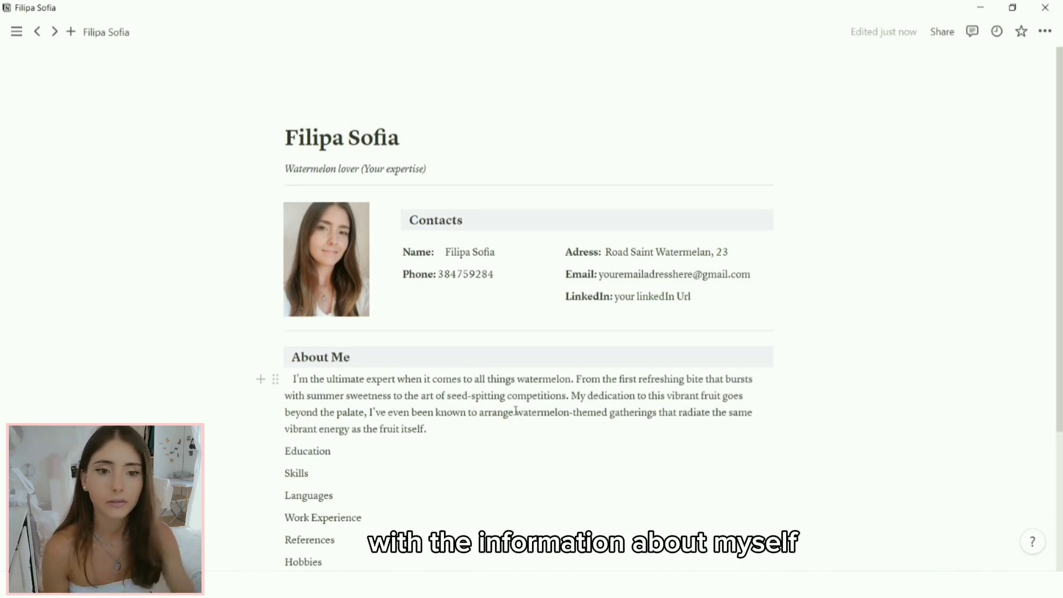
scroll(516, 411, "down", 1)
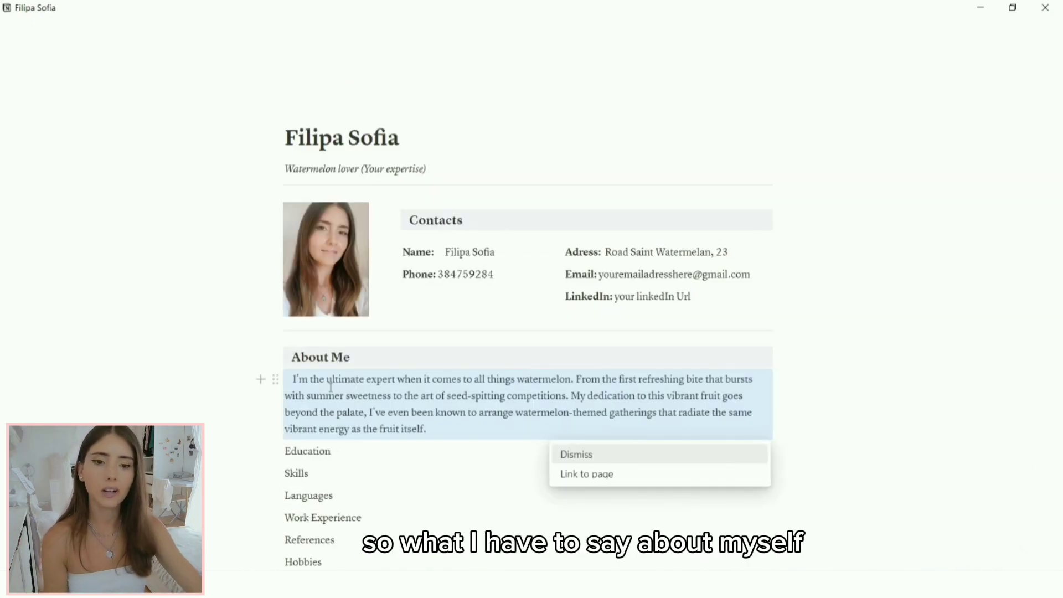
left_click(513, 394)
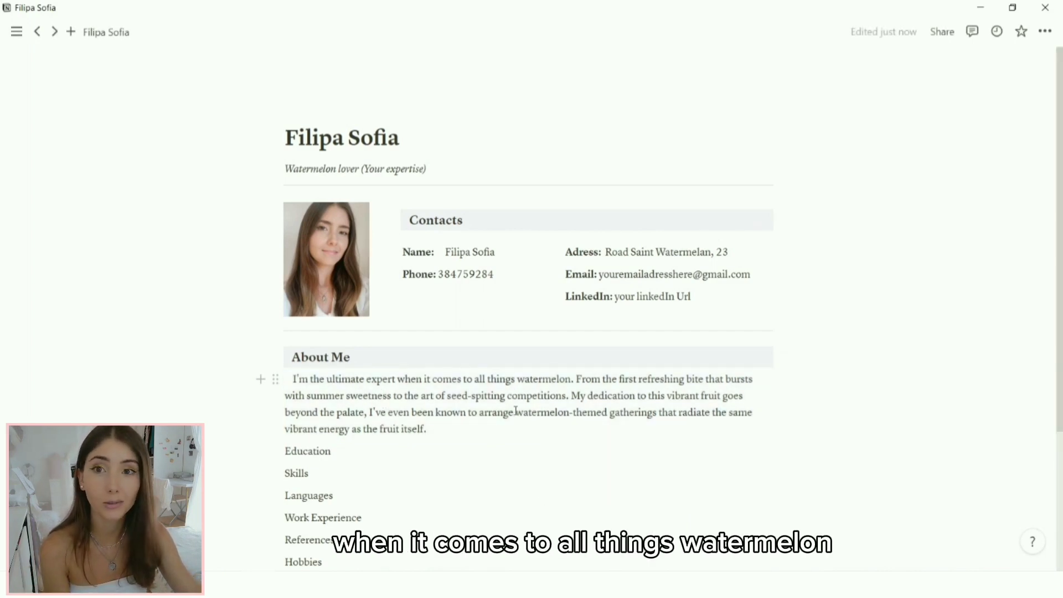
scroll(515, 411, "down", 1)
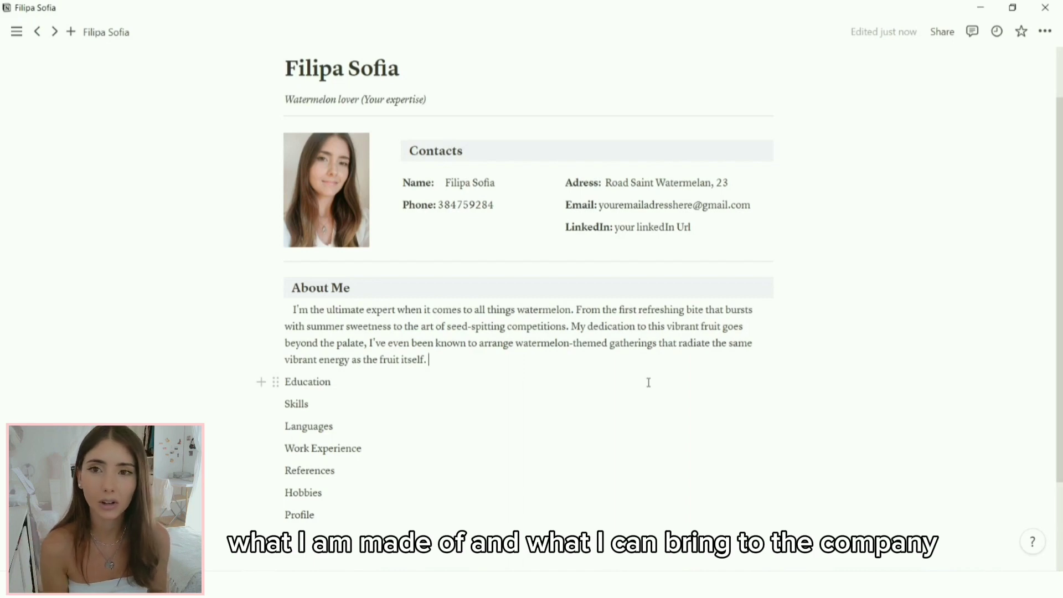
Step: Insert a divider line below the About Me paragraph
key("Return")
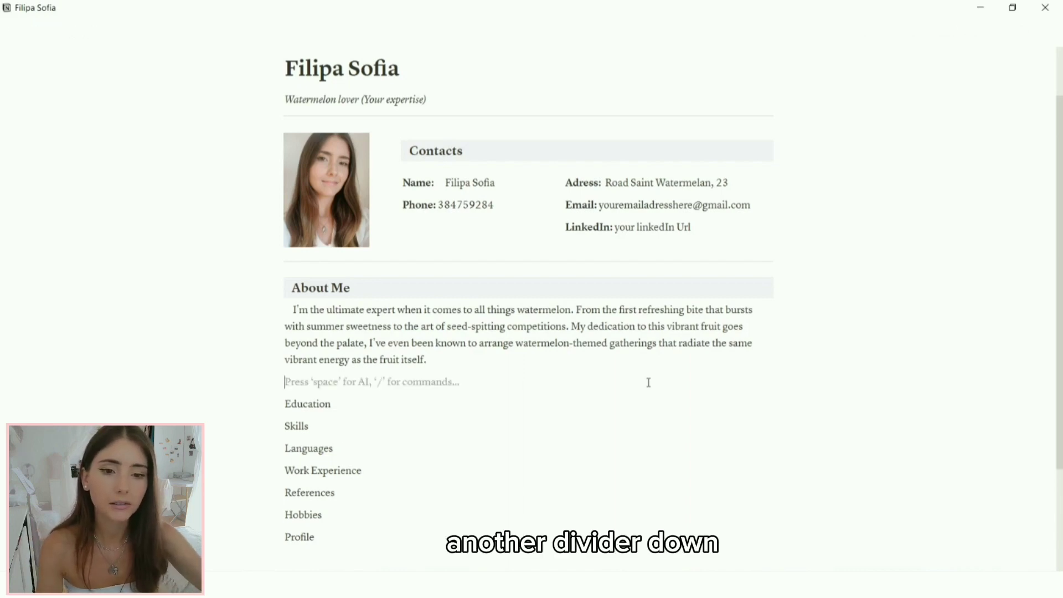
type("/divider")
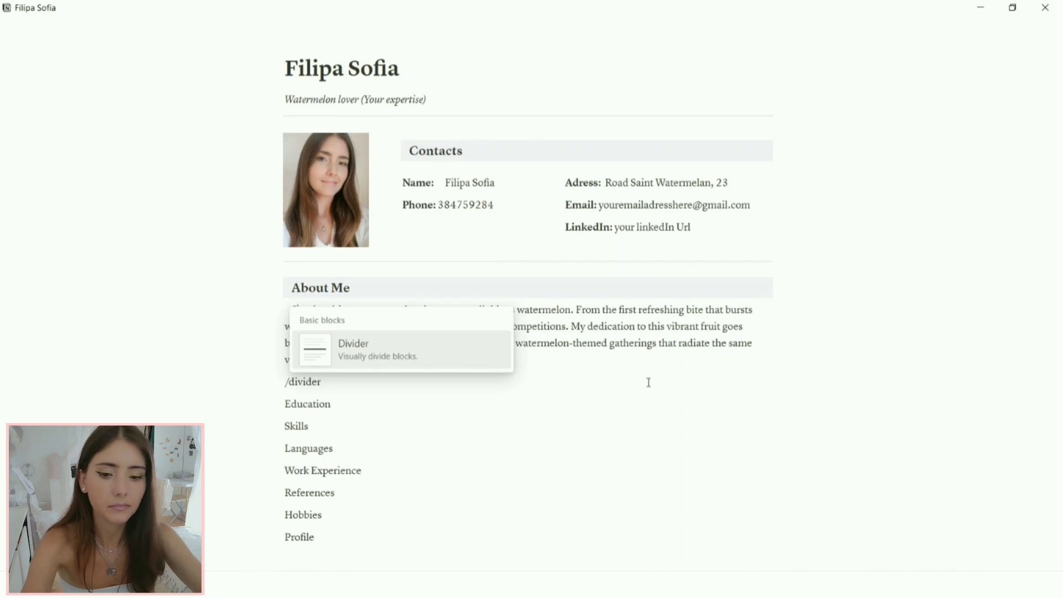
key("Return")
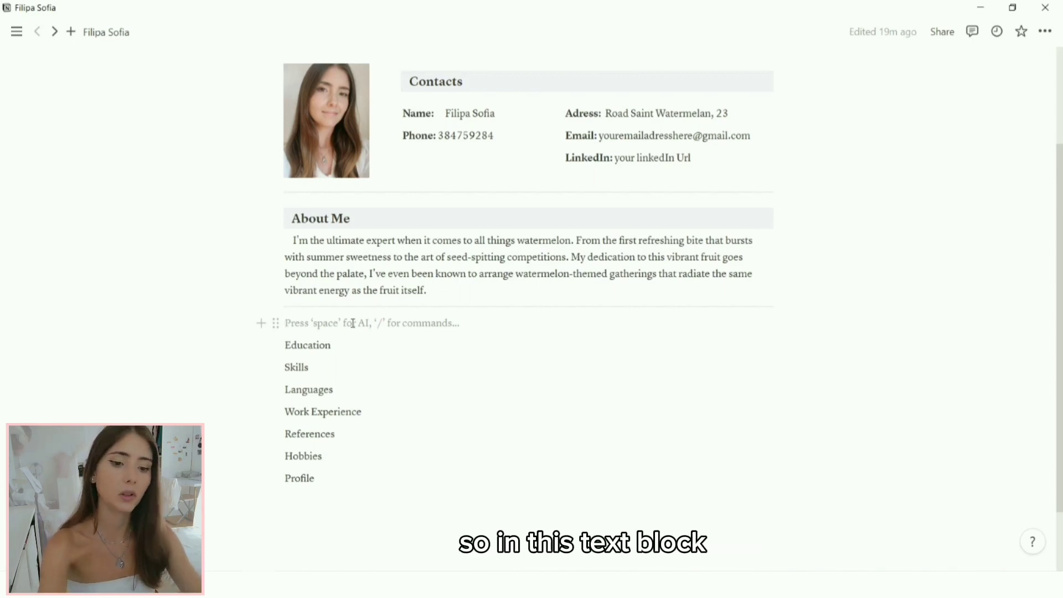
Step: Add a two-column row with a Heading 3 block in each column
key("shift")
type("/2")
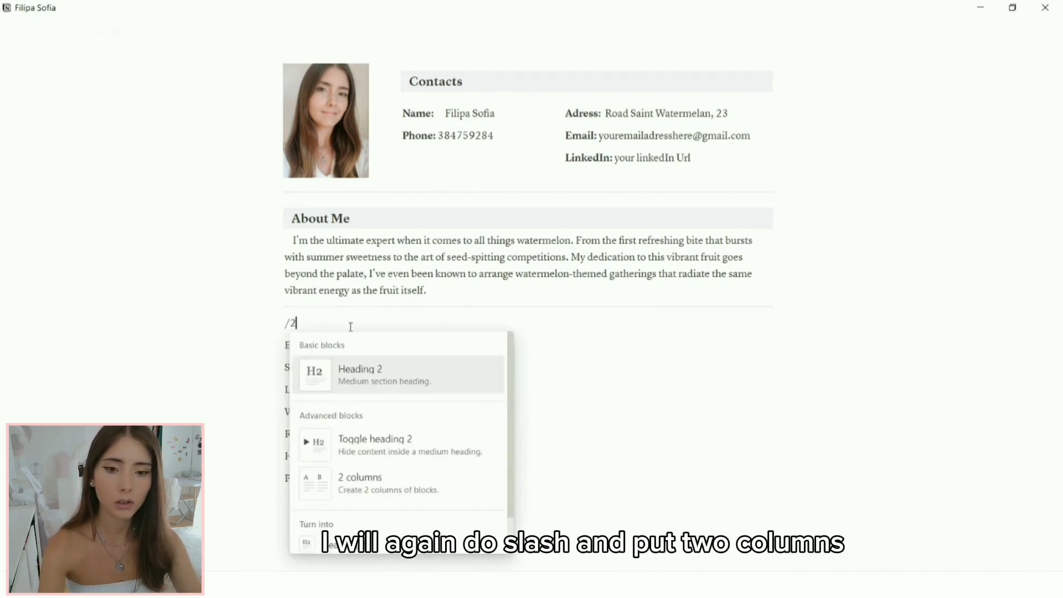
left_click(434, 493)
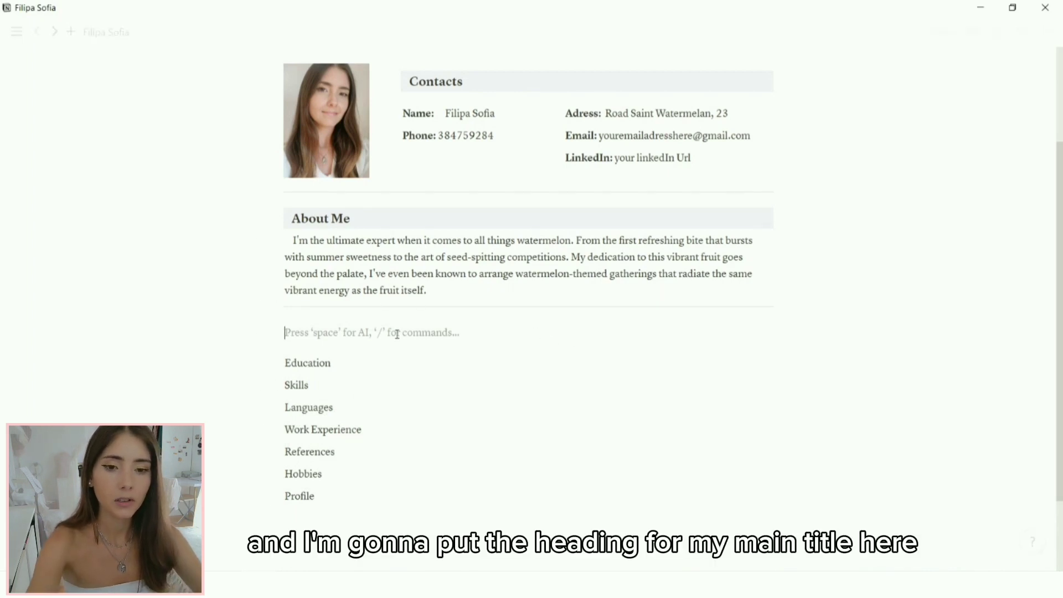
type("/hea")
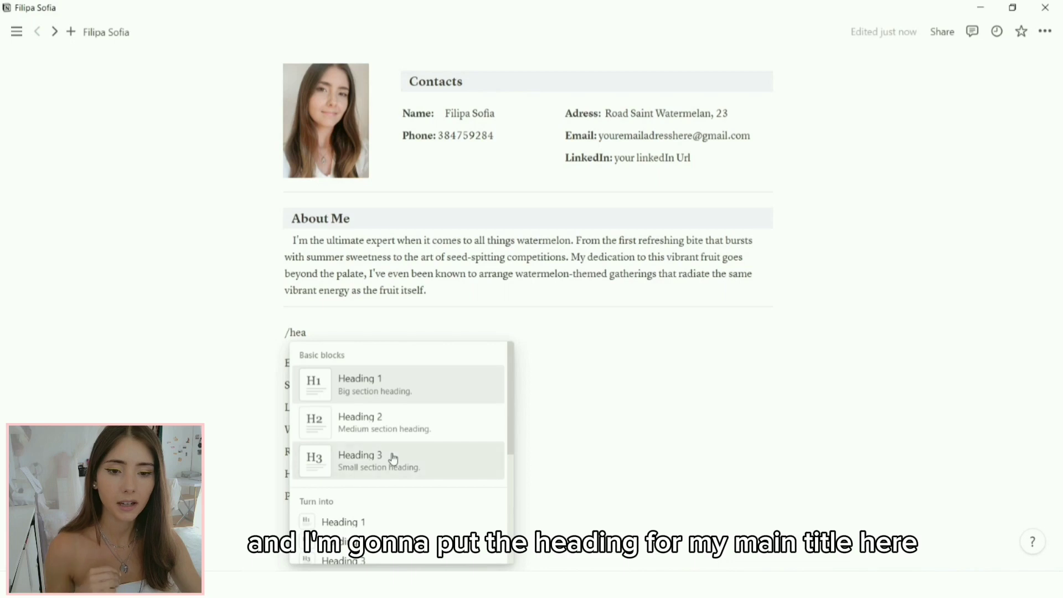
left_click(393, 459)
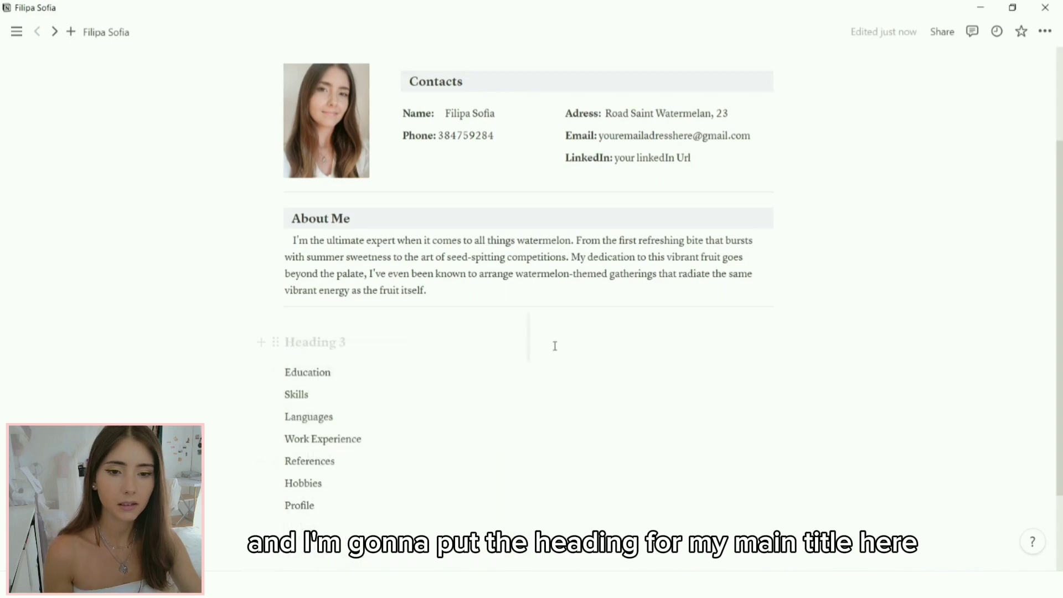
left_click(661, 344)
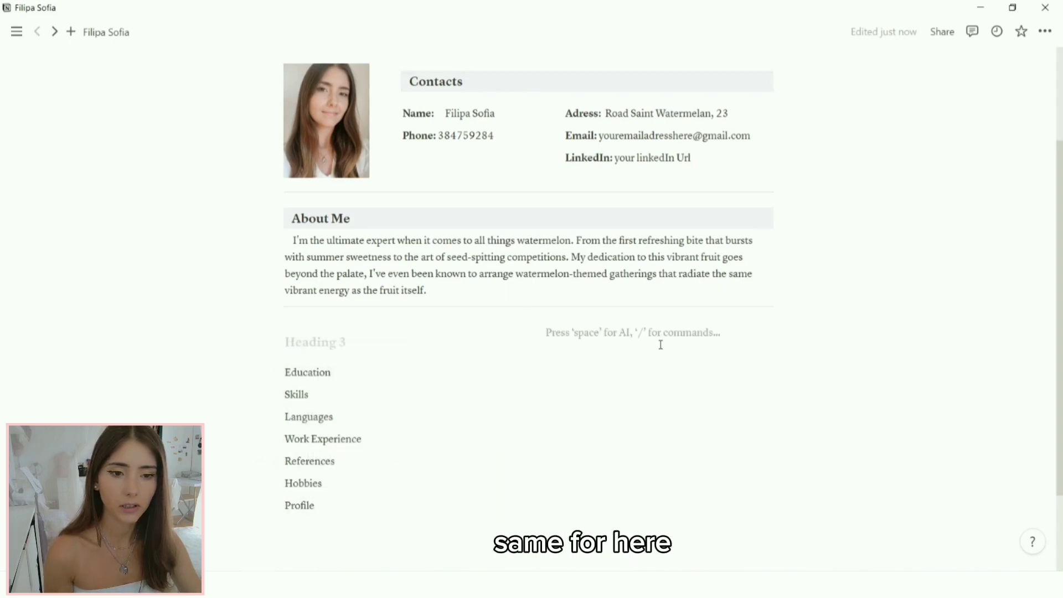
type("/he")
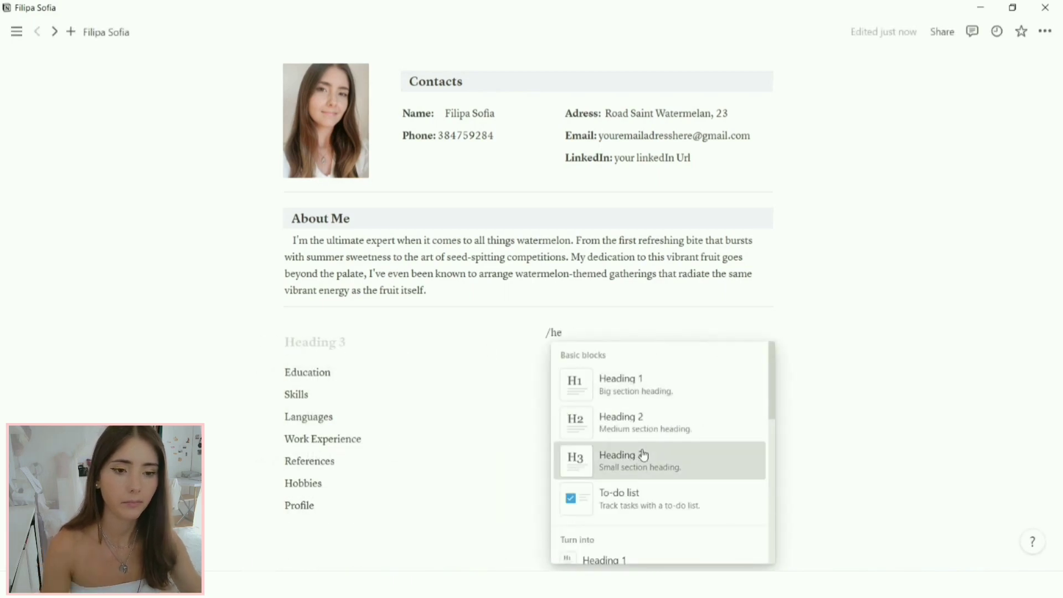
left_click(643, 456)
Step: Title the headings Skills and Languages, correcting the Languages typo
left_click(382, 348)
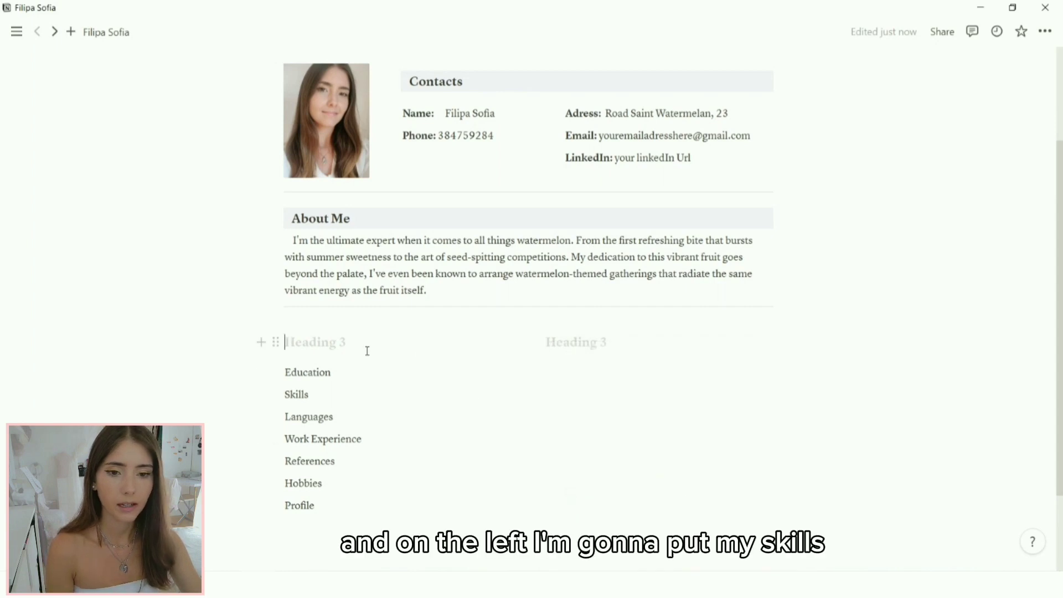
type("S")
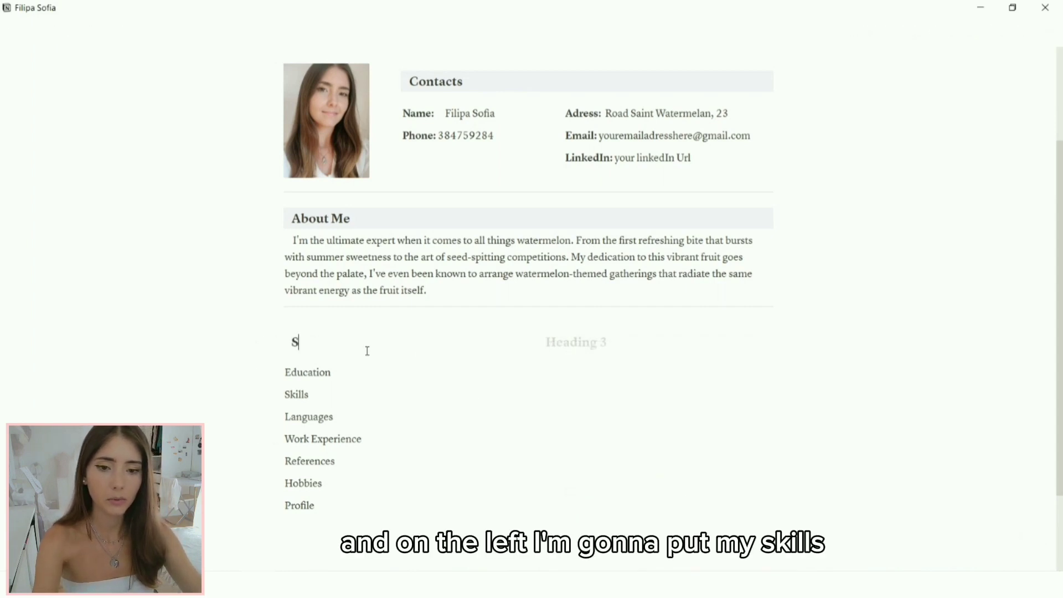
type("kills")
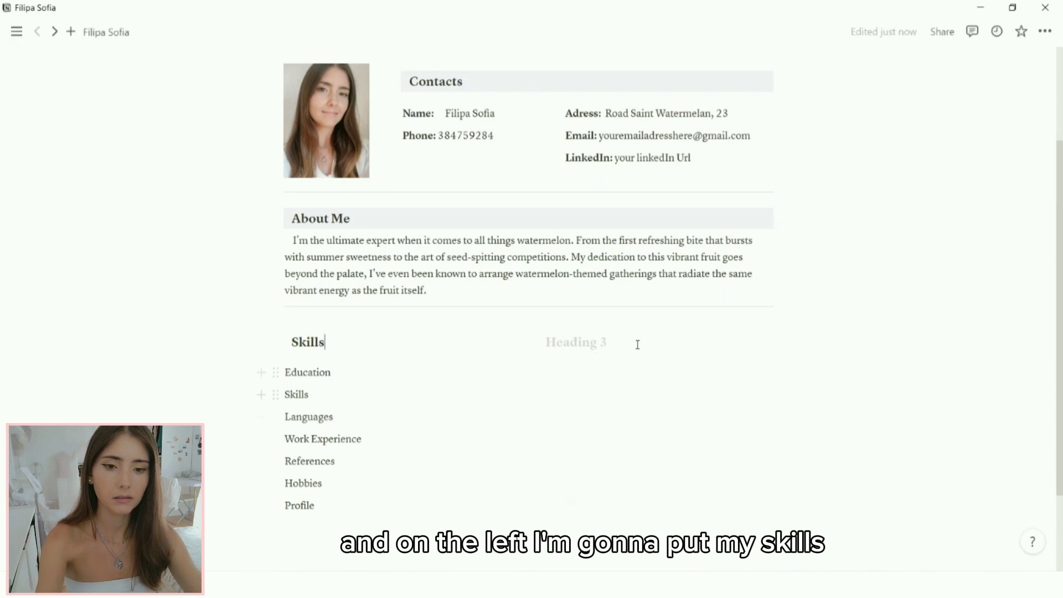
left_click(611, 344)
type("L")
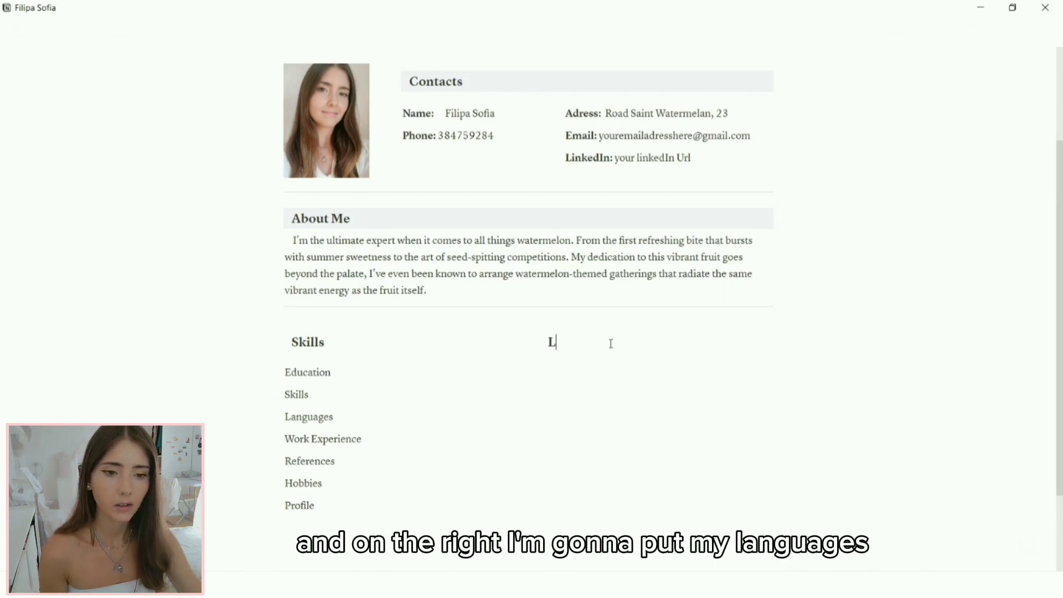
type("anfuages")
key("Left")
key("Left")
key("Left")
key("Left")
key("Left")
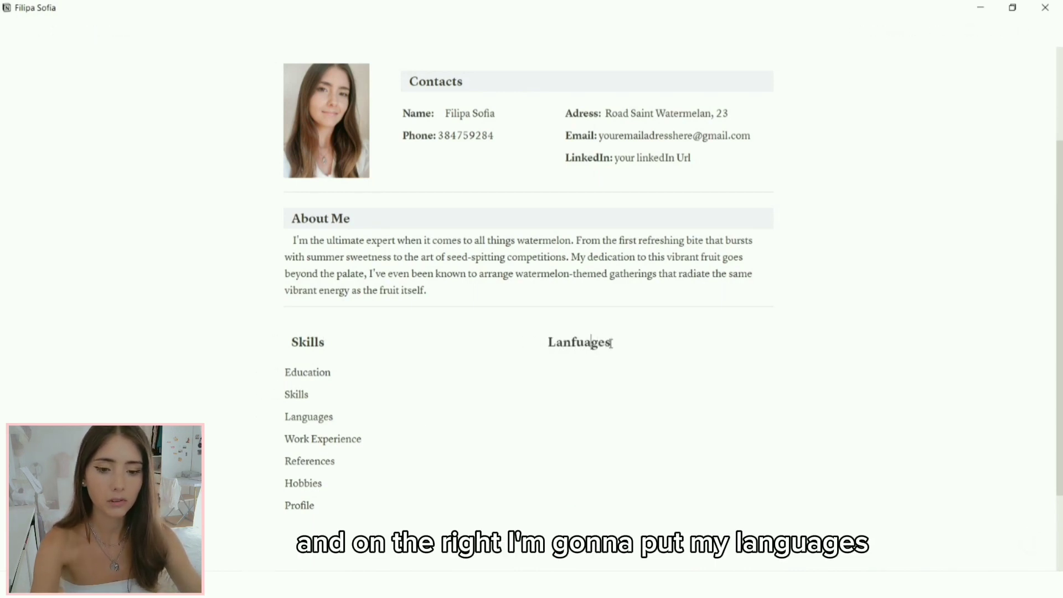
key("BackSpace")
type("h")
key("BackSpace")
type("g")
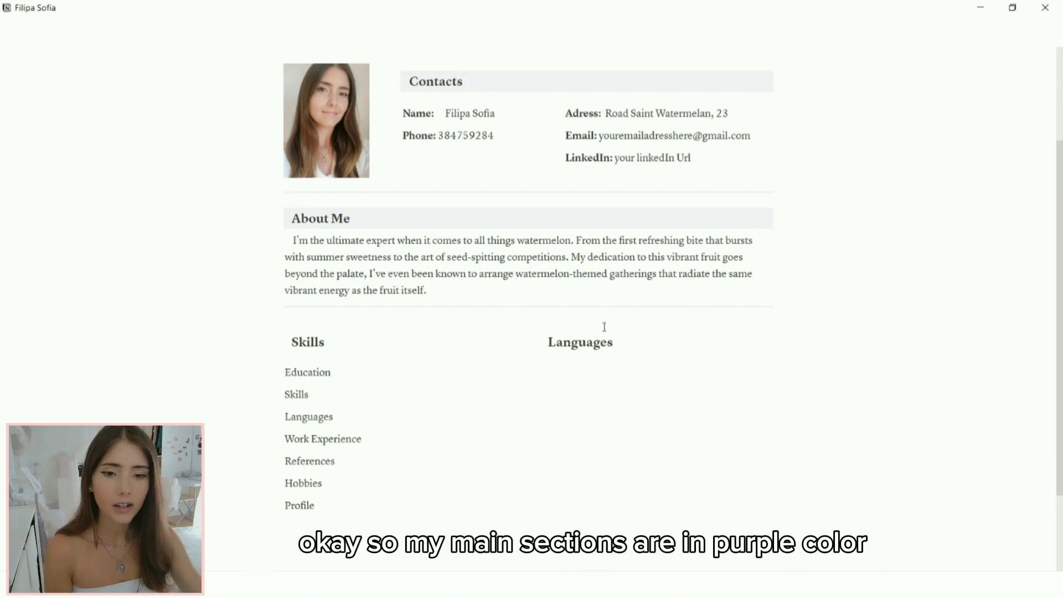
Step: Give both the Skills and Languages headings a purple background
left_click(276, 341)
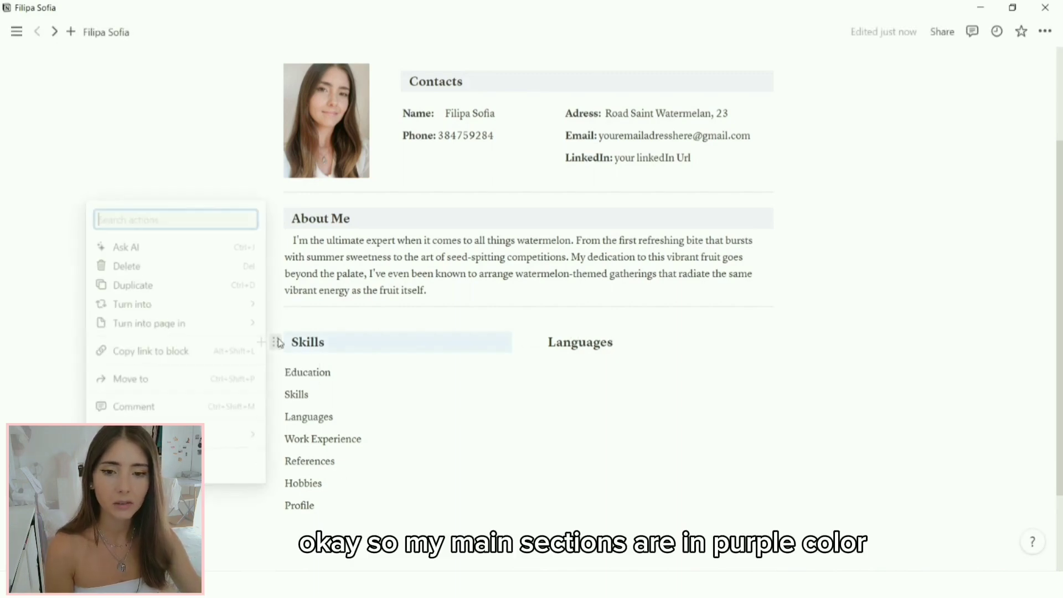
mouse_move(232, 436)
scroll(310, 499, "down", 3)
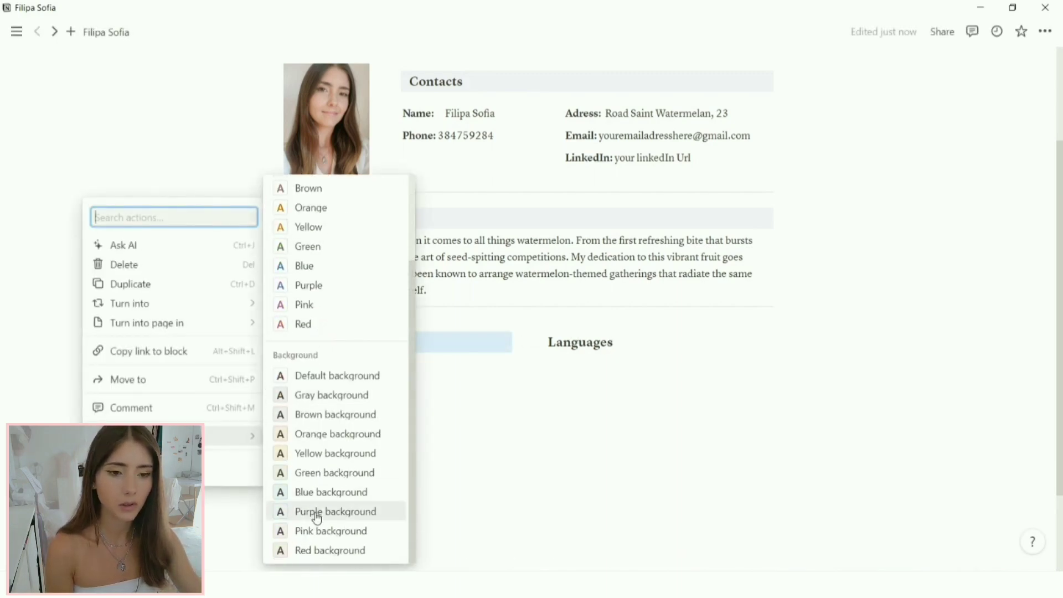
left_click(322, 510)
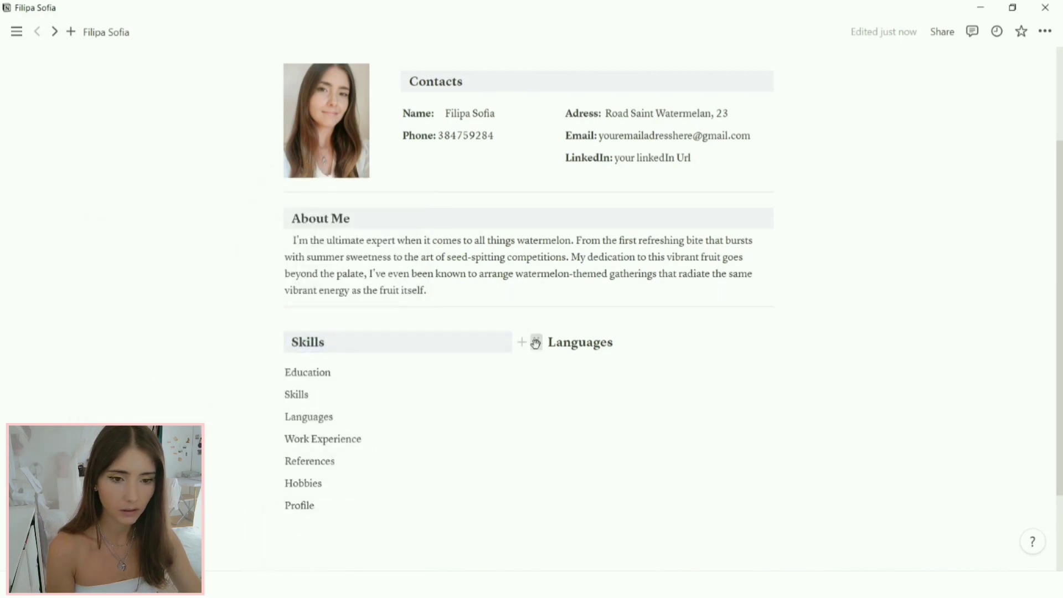
left_click(537, 342)
mouse_move(426, 441)
scroll(587, 498, "down", 2)
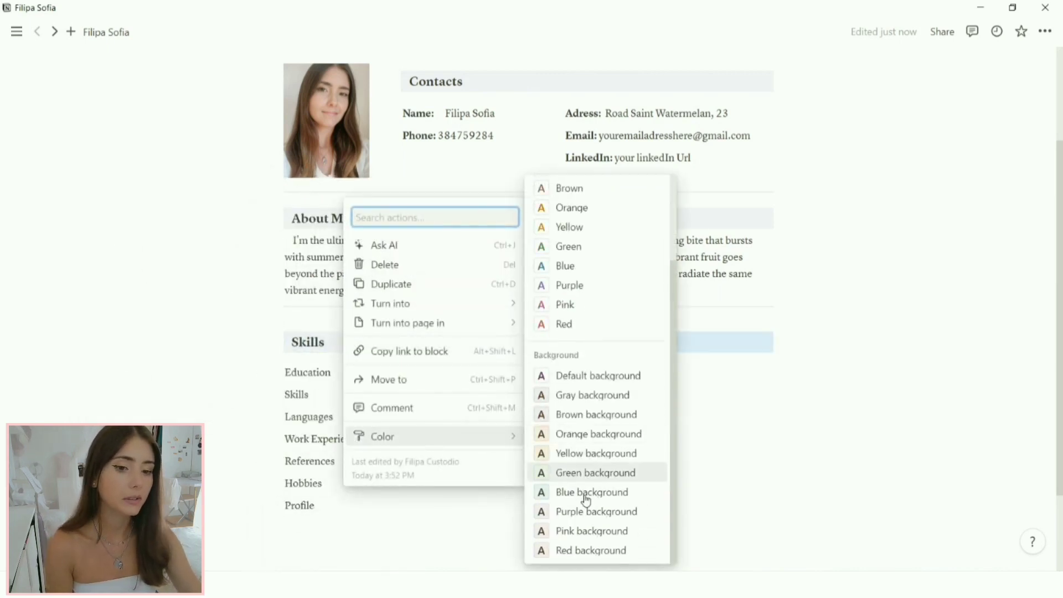
left_click(587, 512)
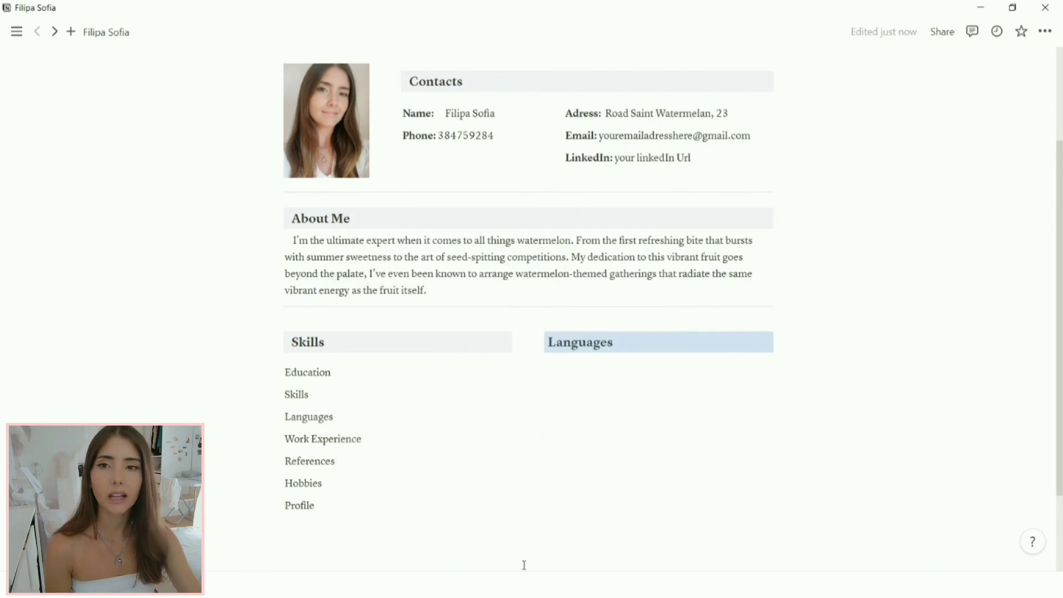
Step: Drag the column divider left so Skills is narrower than Languages
left_click(344, 318)
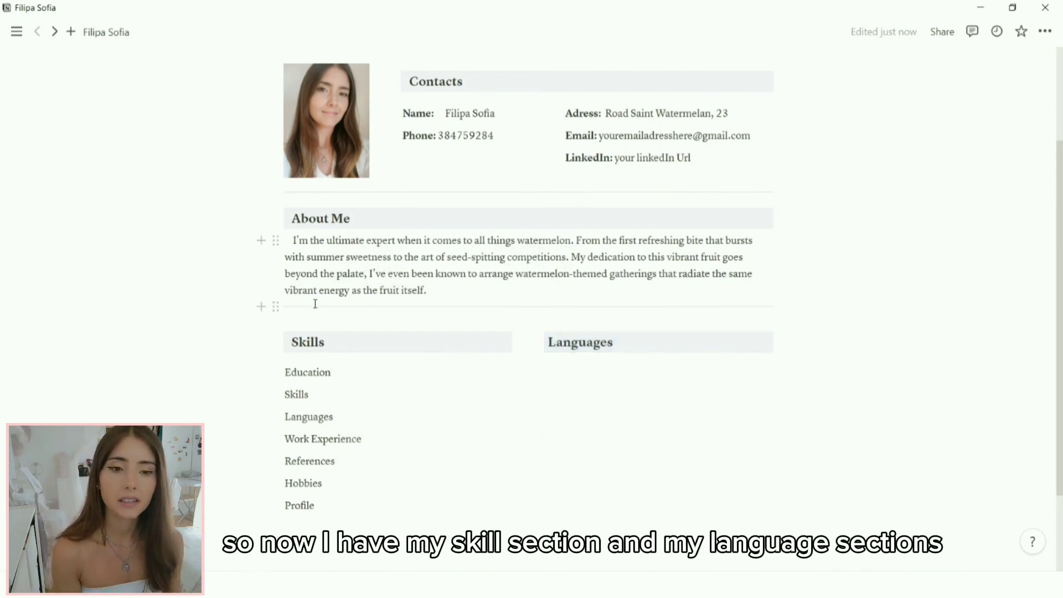
scroll(318, 321, "down", 3)
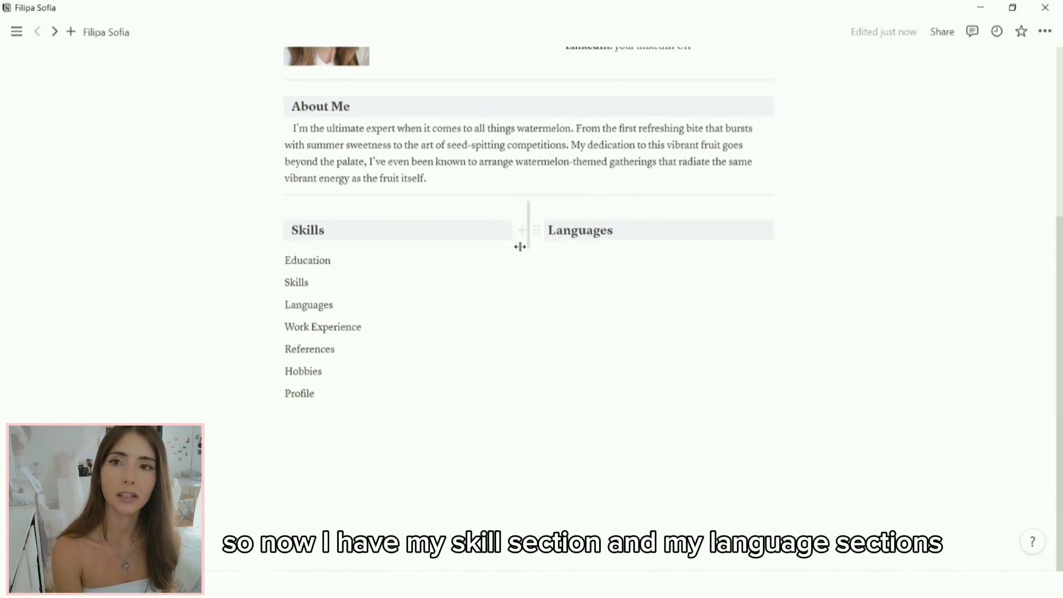
left_click_drag(525, 242, 494, 247)
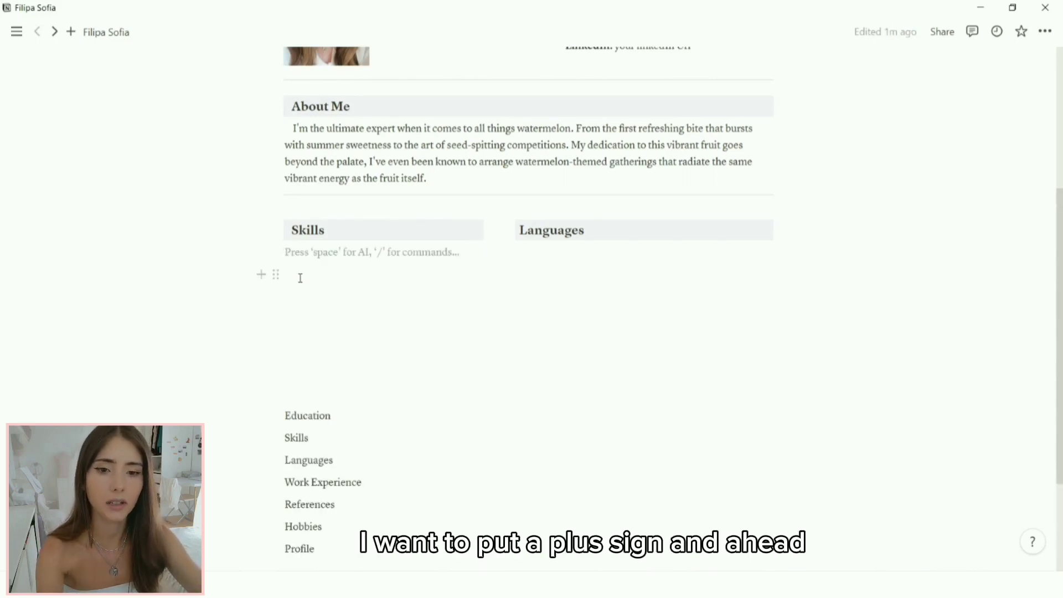
Step: Add a '+' line under Skills reading 'Eat big watermelons'
type("+")
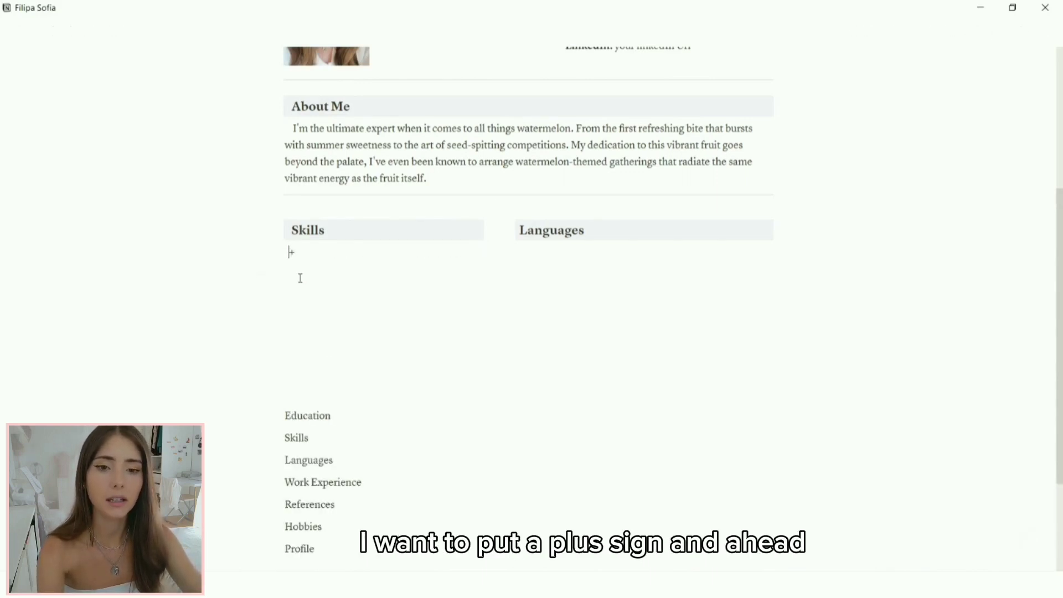
left_click(300, 278)
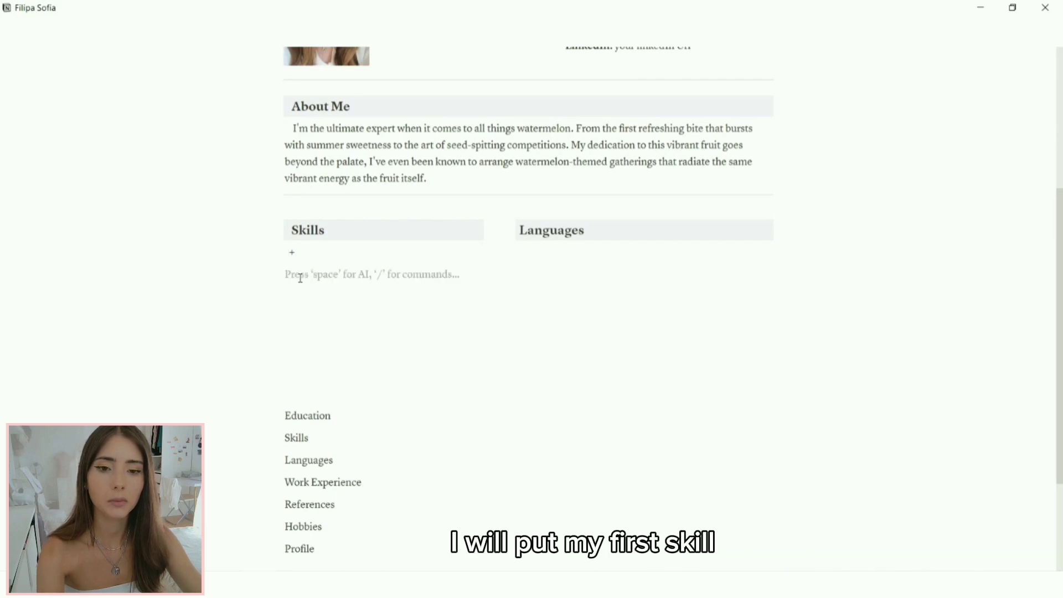
left_click(322, 256)
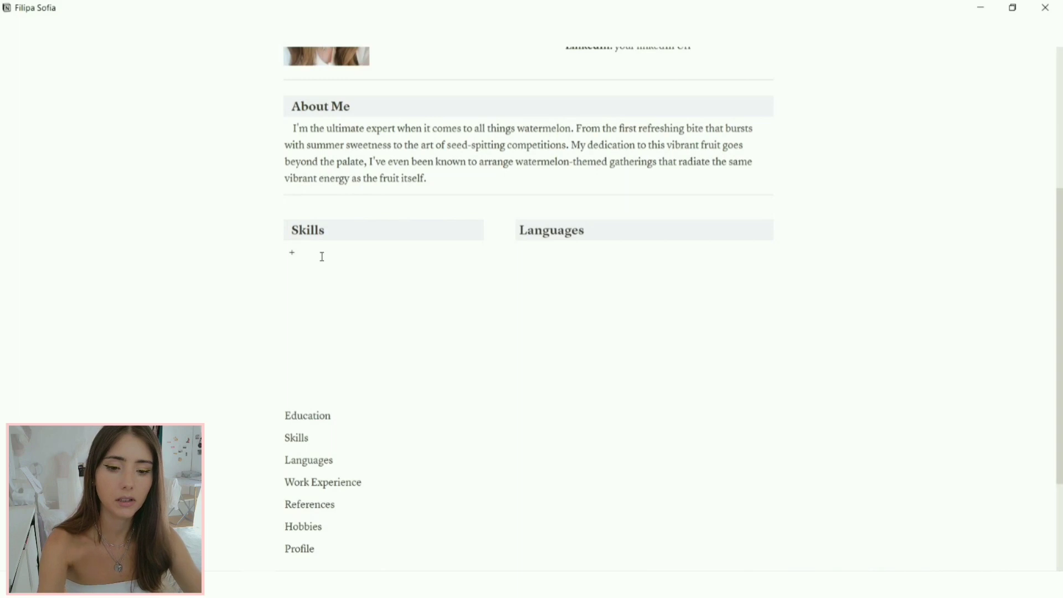
type("Eat b")
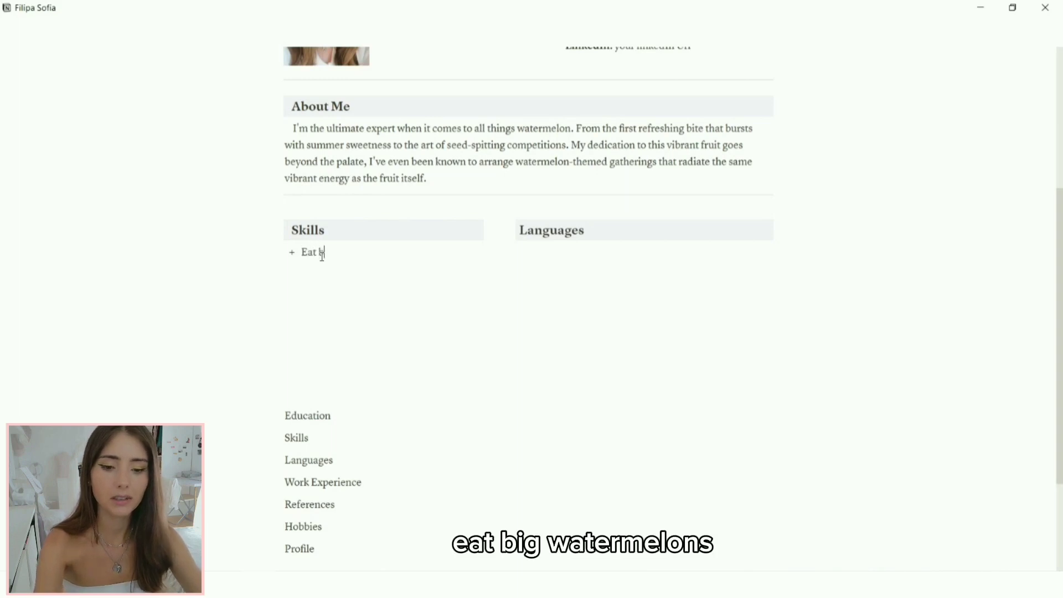
type("ig watermelo")
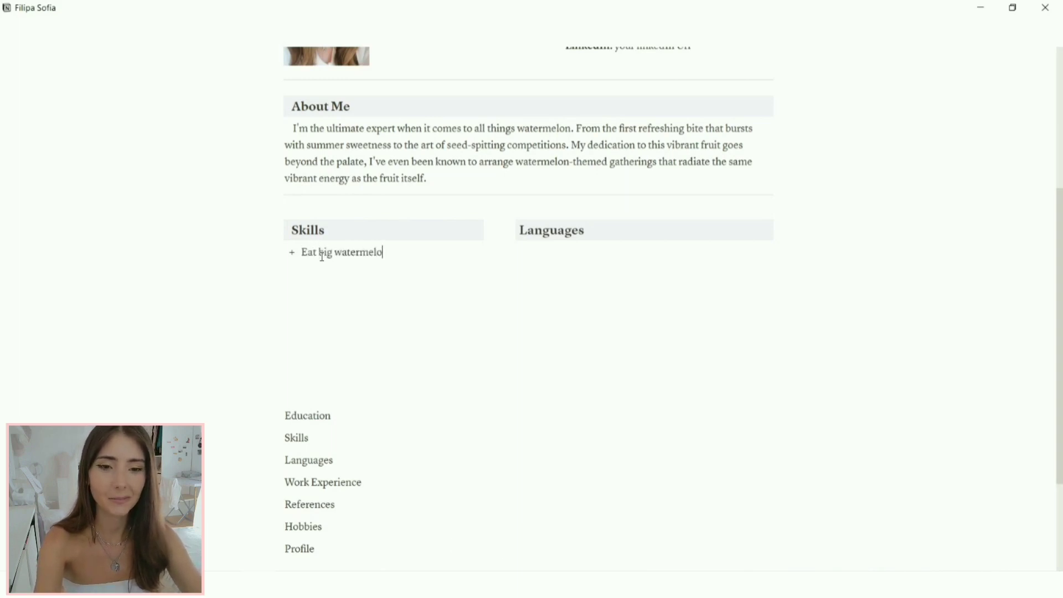
type("ns")
key("Return")
key("space")
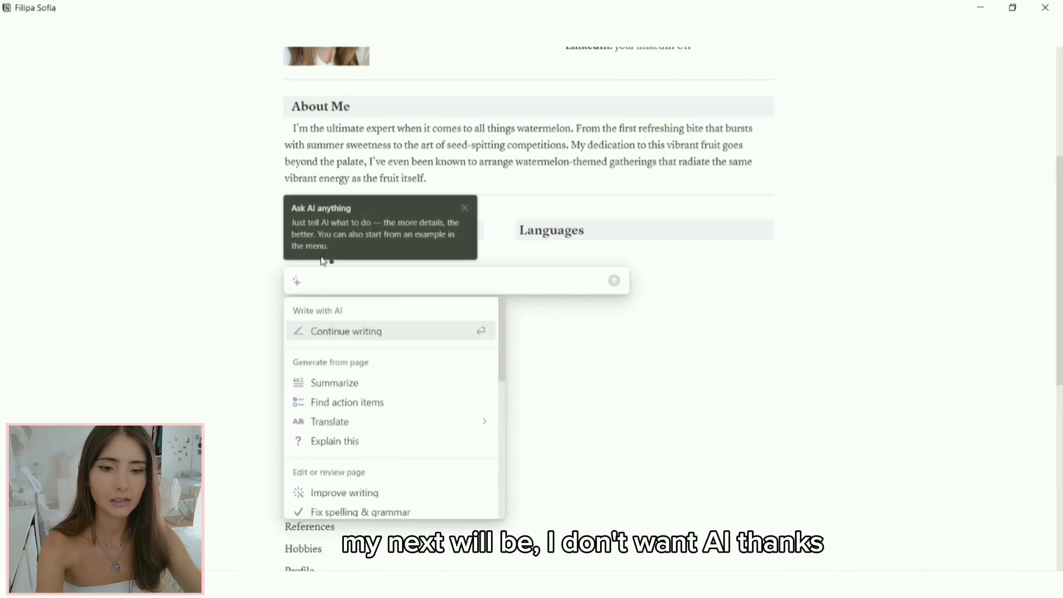
left_click(607, 380)
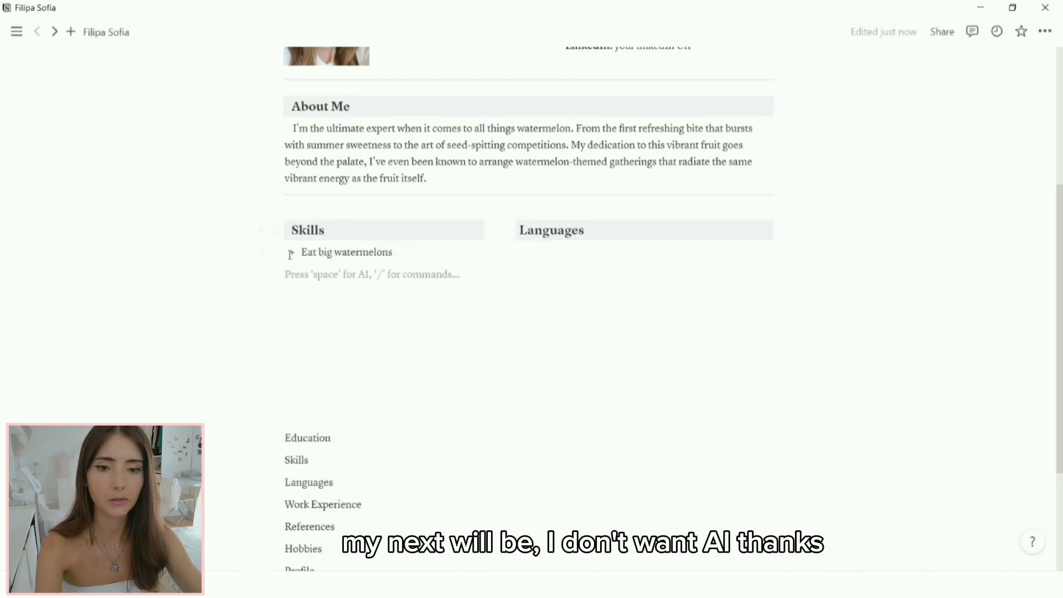
Step: Add the skills 'Spit out seed' and 'Refreshed after the fisrt bite' below it
type("- Spit out")
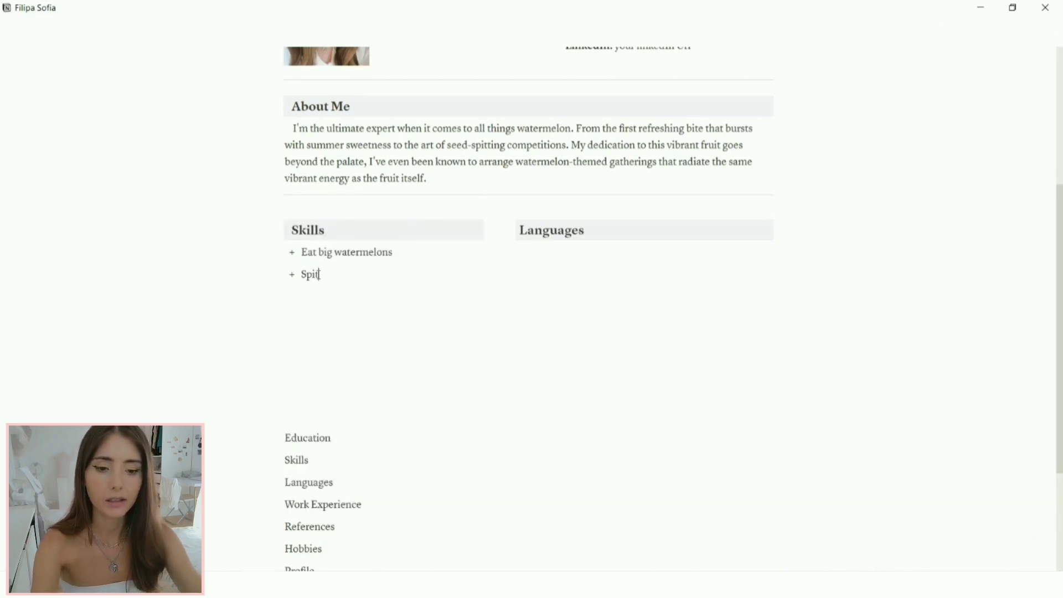
type("seed")
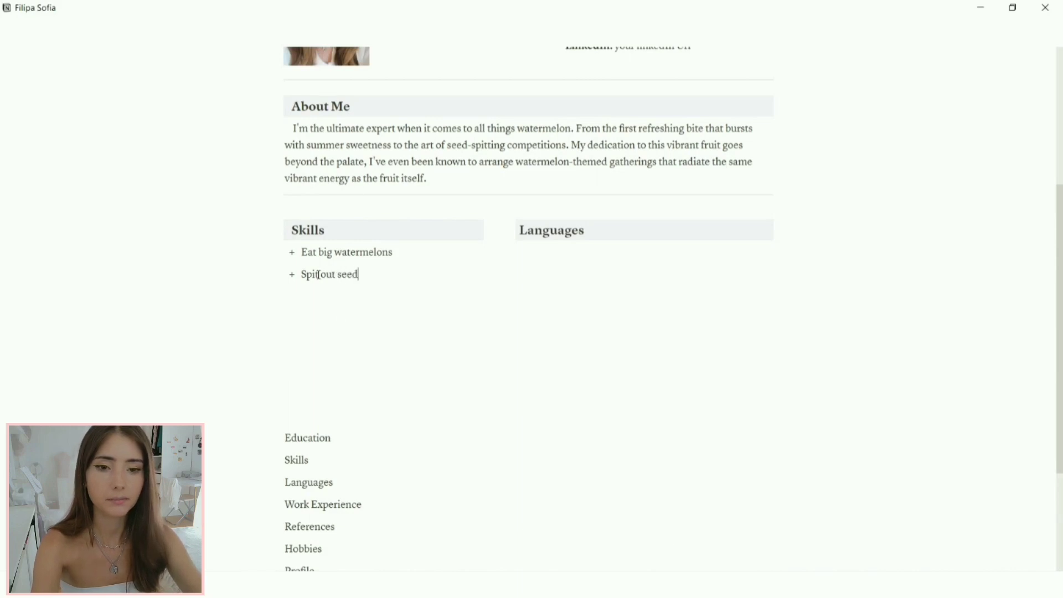
key("Return")
type("Refreshe")
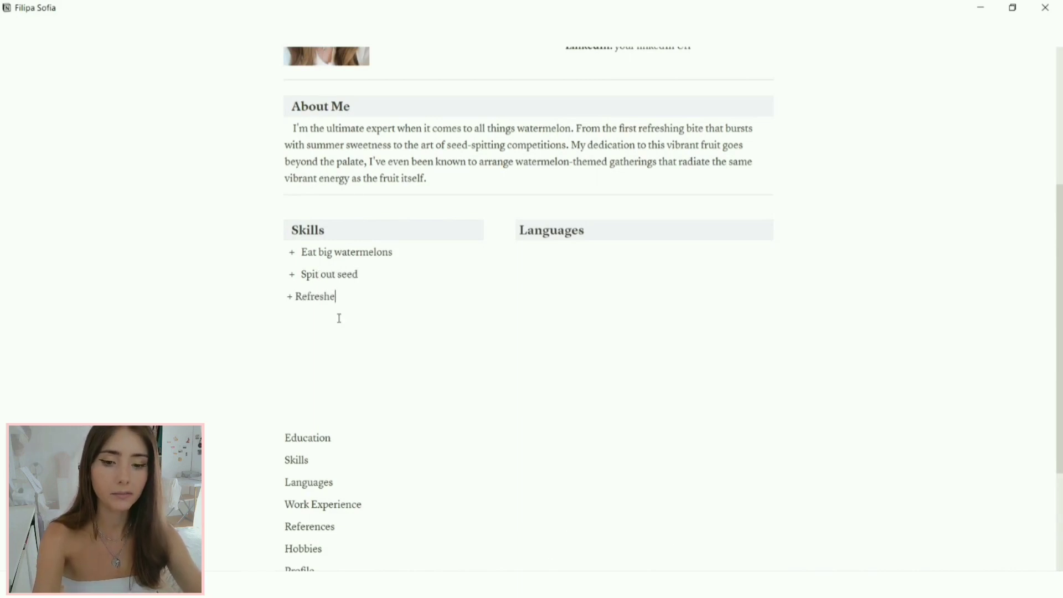
type("d after")
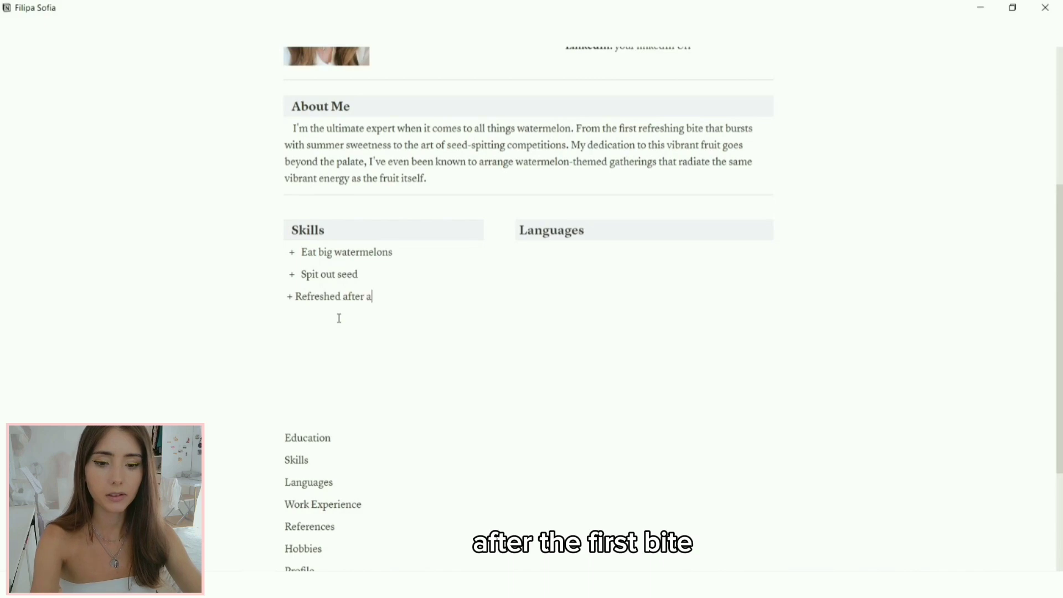
type(" the fisrt")
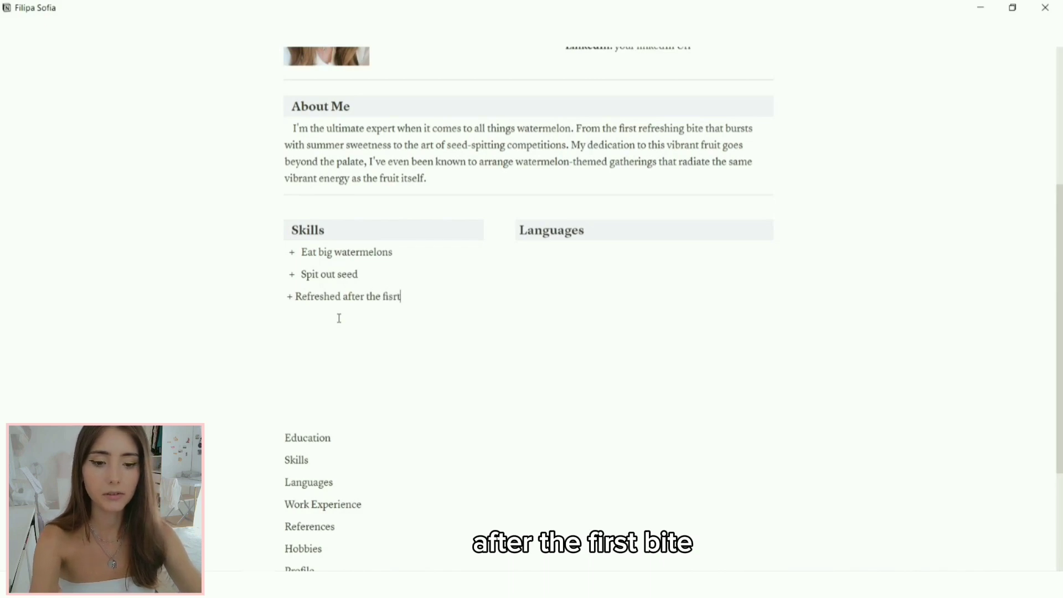
type(" bite")
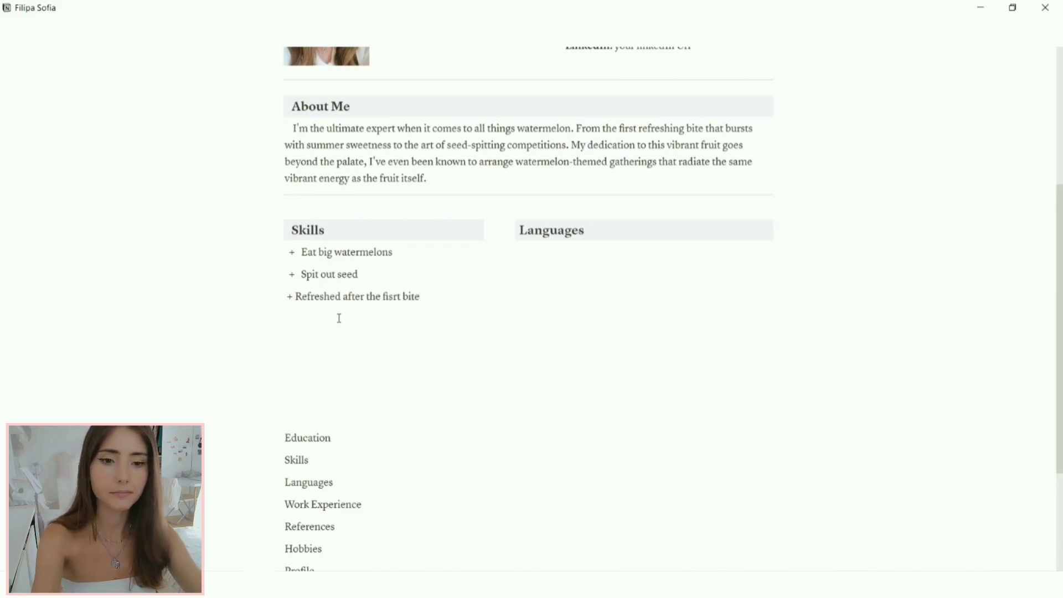
key("Return")
key("space")
type("-")
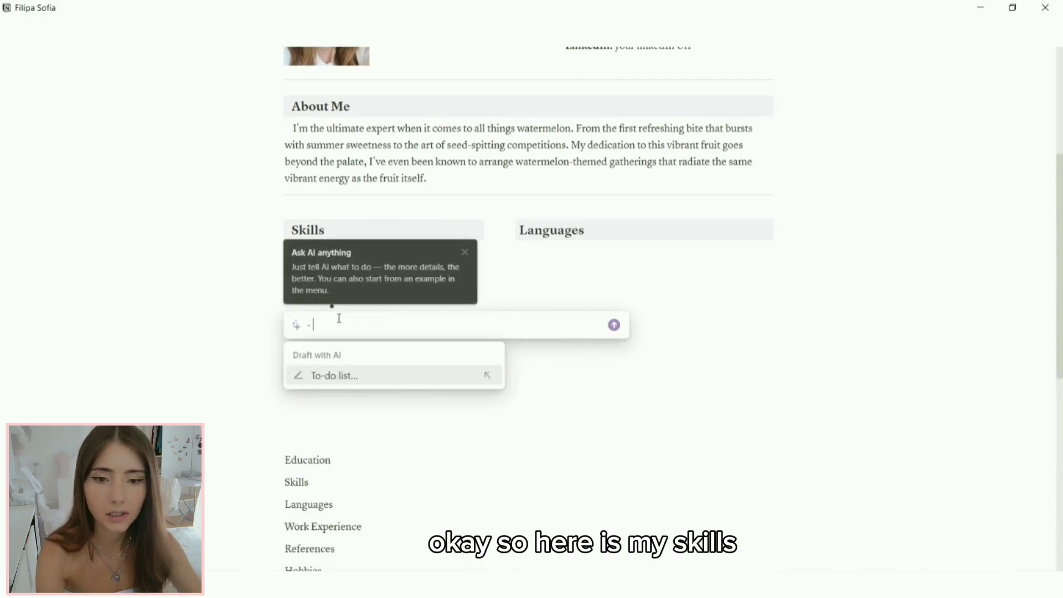
key("BackSpace")
key("BackSpace")
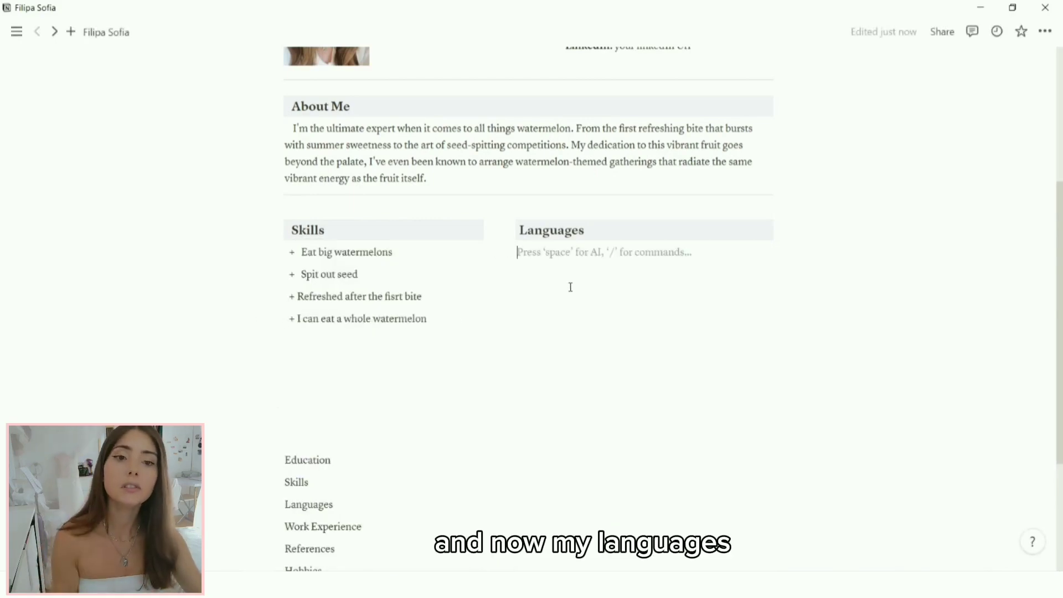
Step: List Portuguese, English and Spanish on separate lines under Languages
key("space")
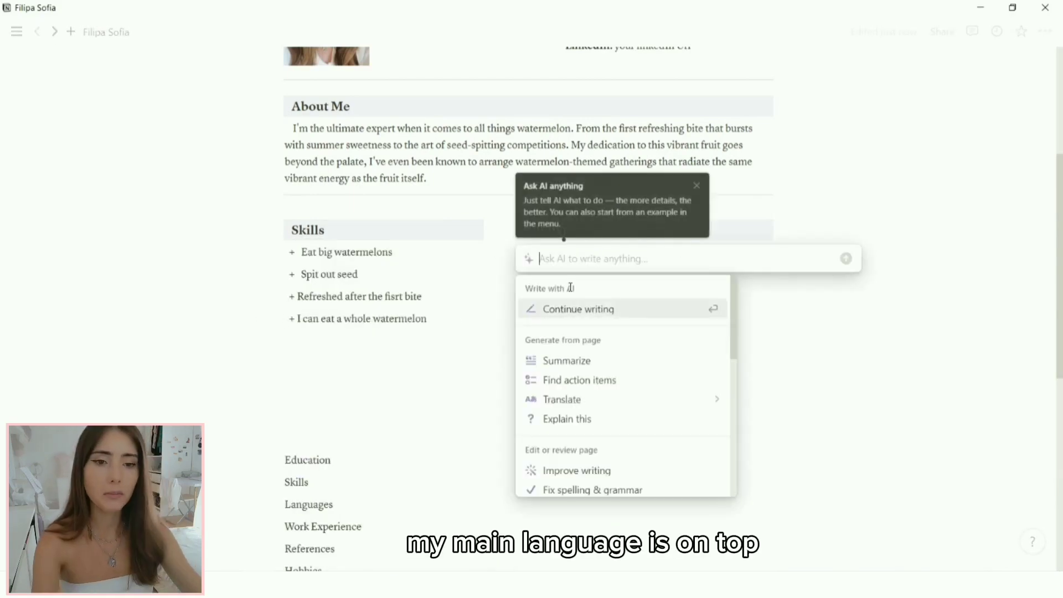
key("Escape")
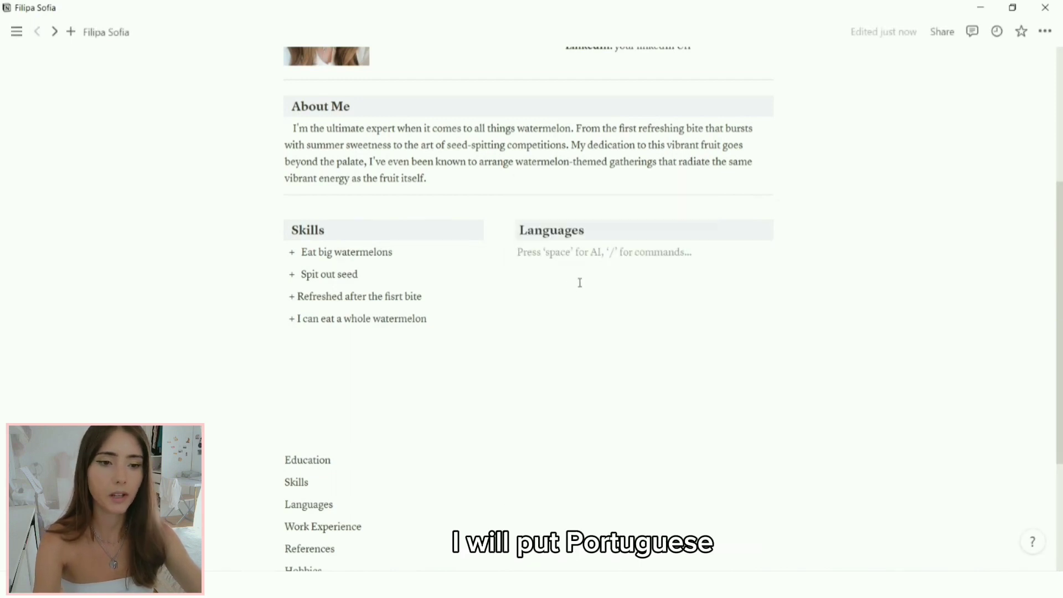
type("Portuguese")
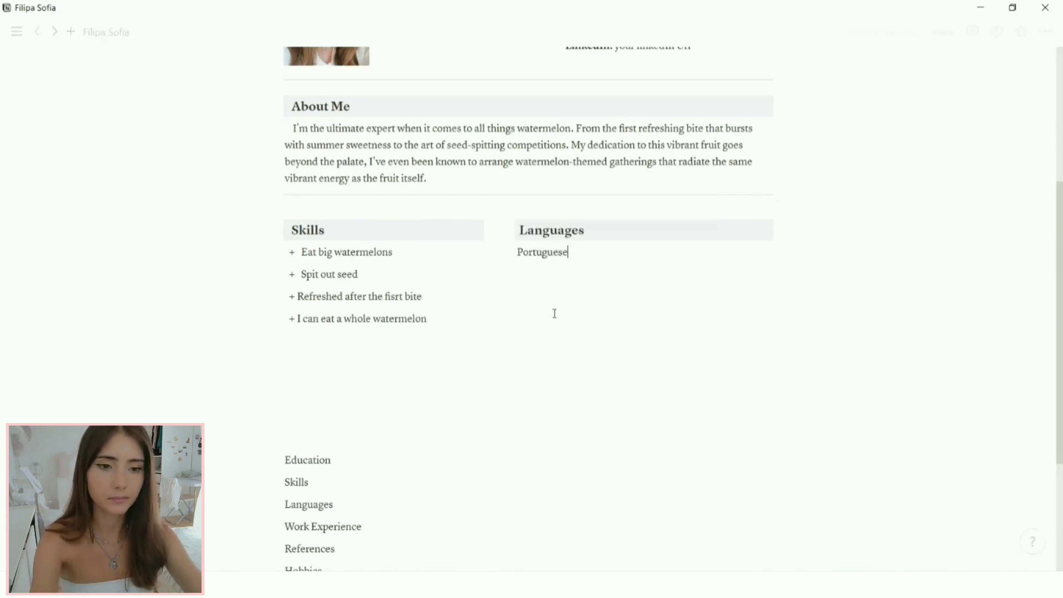
key("Return")
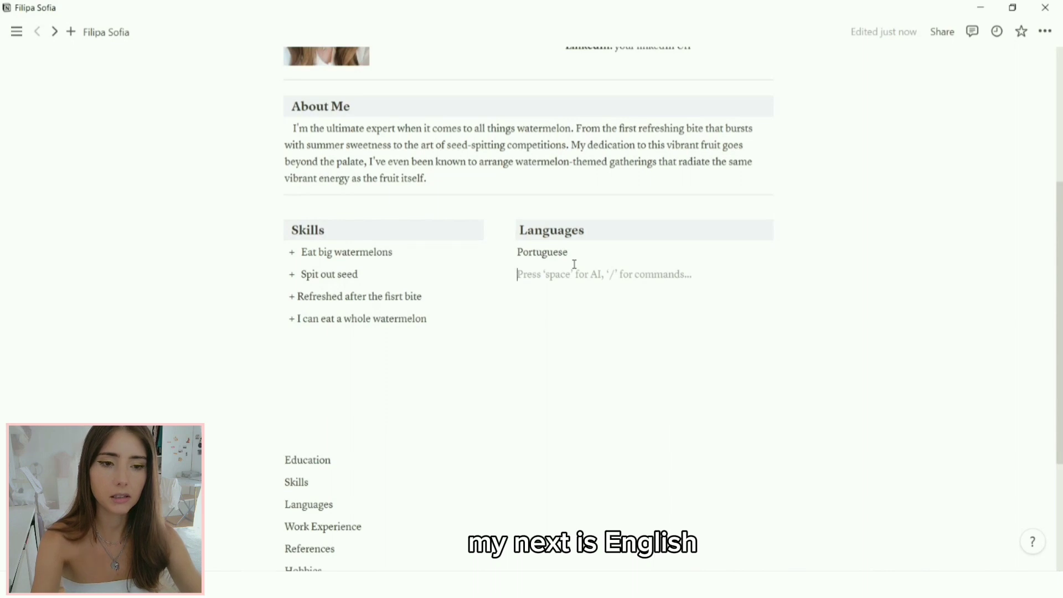
type("Englis")
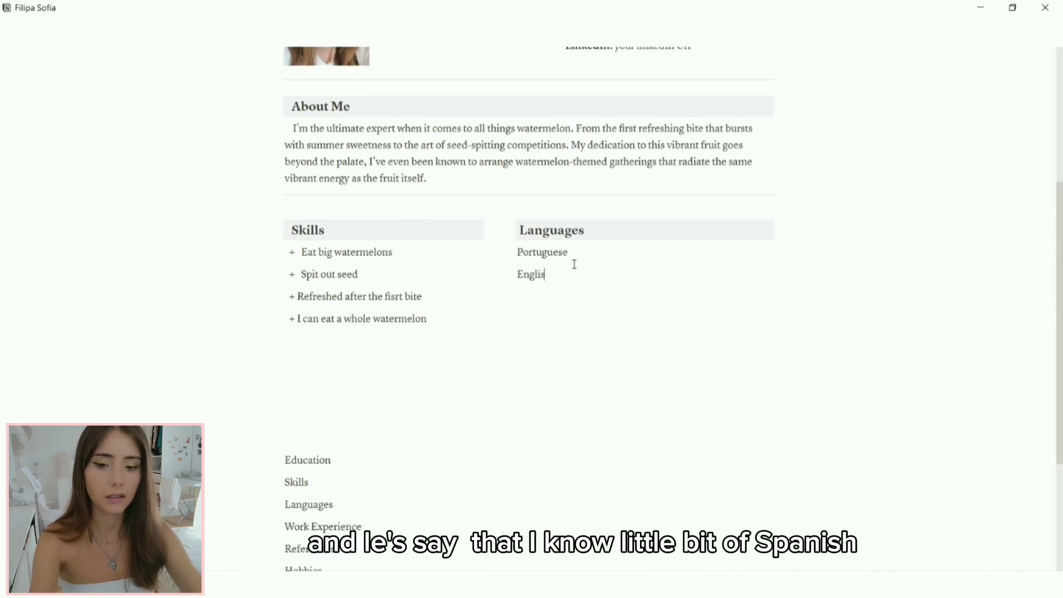
type("h")
key("Return")
type("Span")
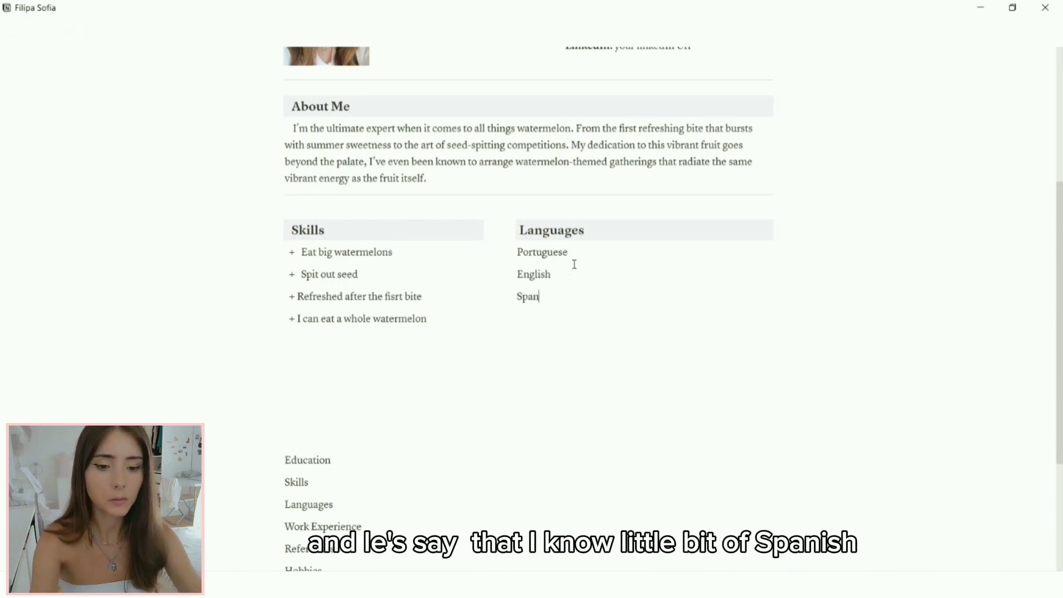
type("ish")
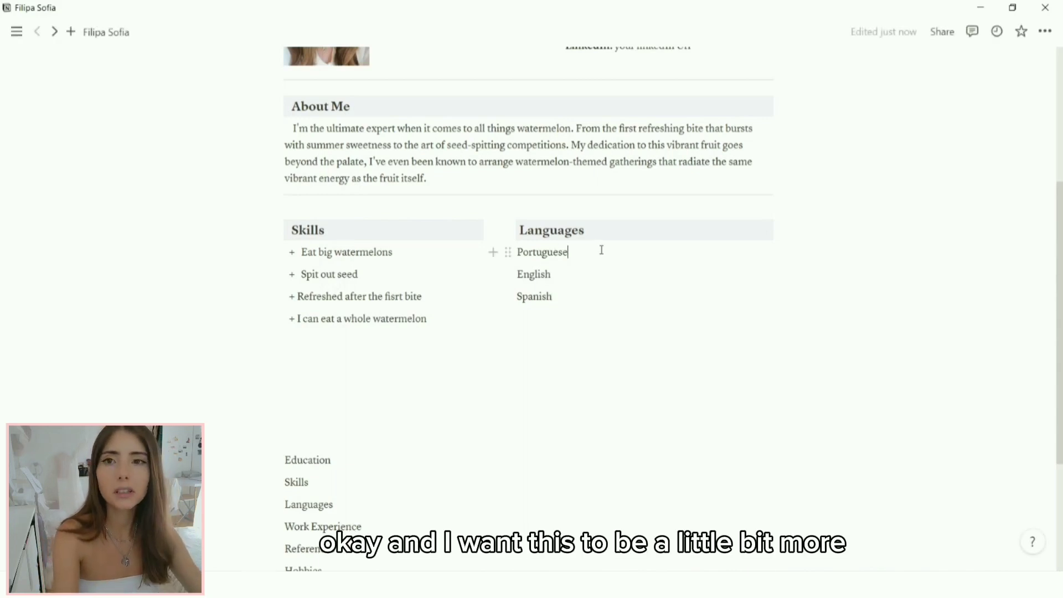
left_click(601, 250)
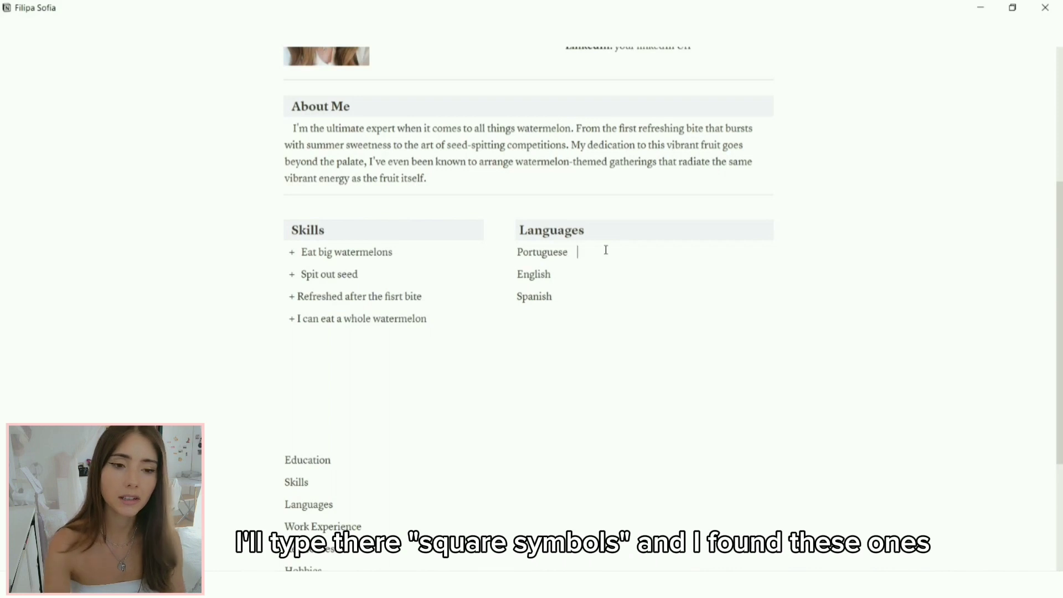
Step: Add a square rating bar labelled Fluent after Portuguese
type("■■")
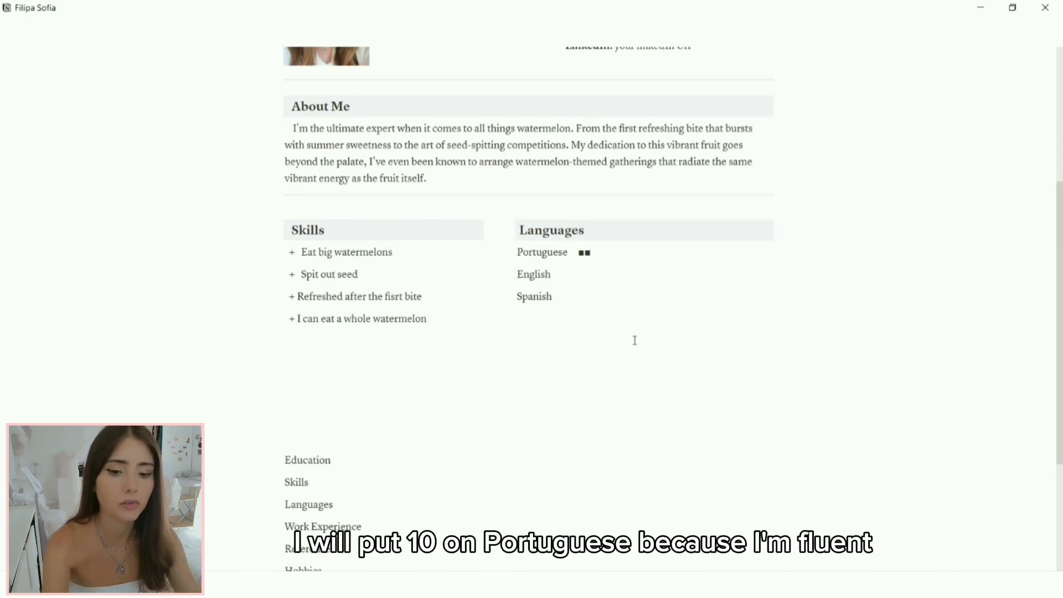
key("ctrl+v")
key("ctrl+v")
key("ctrl+v")
type("■")
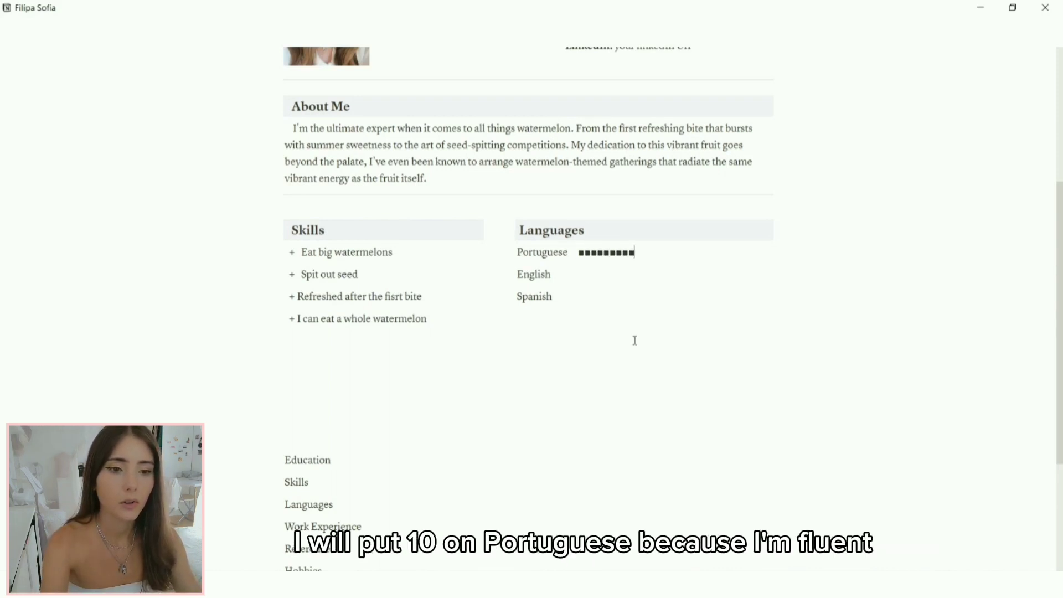
type("■")
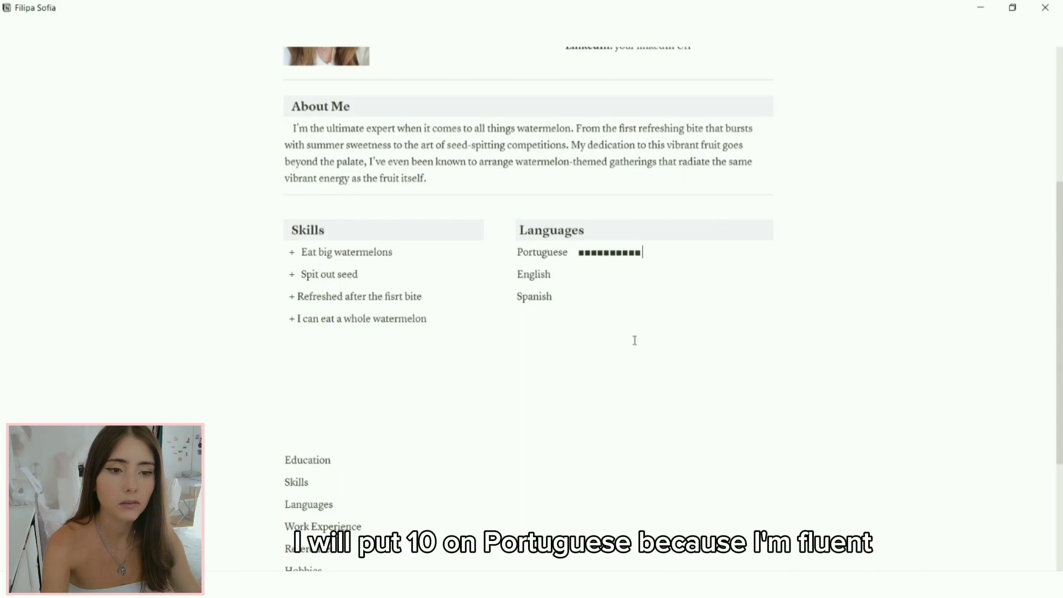
type("Fluent")
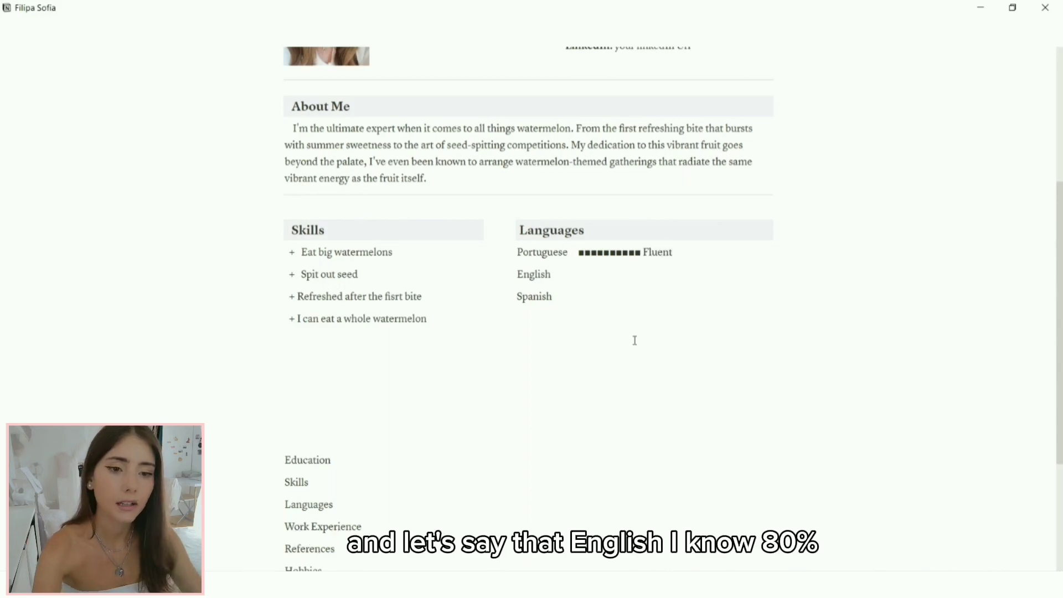
Step: Give English an 80% square bar and Spanish a three-filled-square 30% bar
left_click(602, 274)
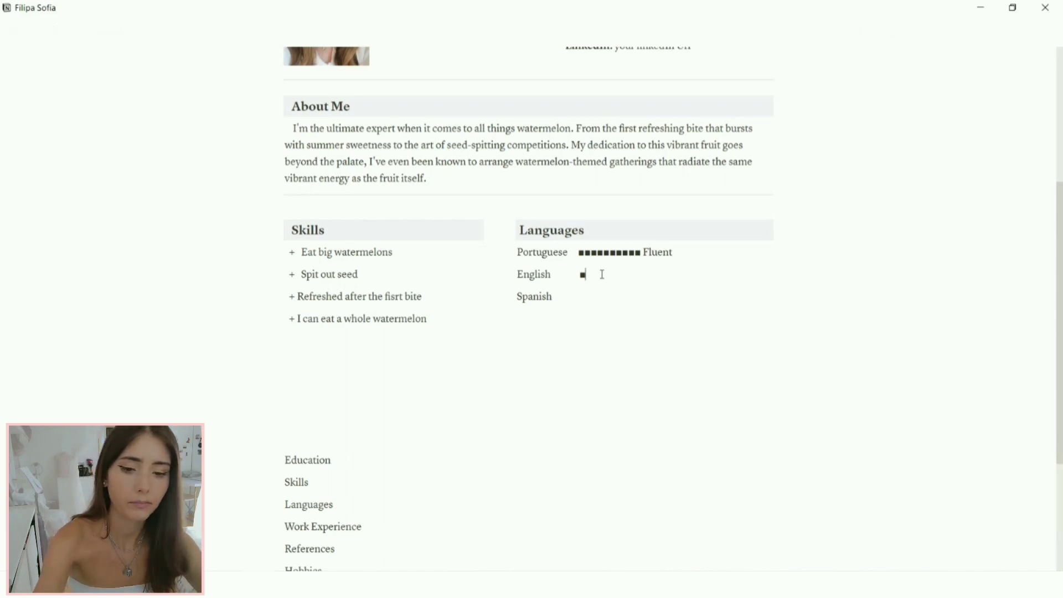
type("■■■■■■■■")
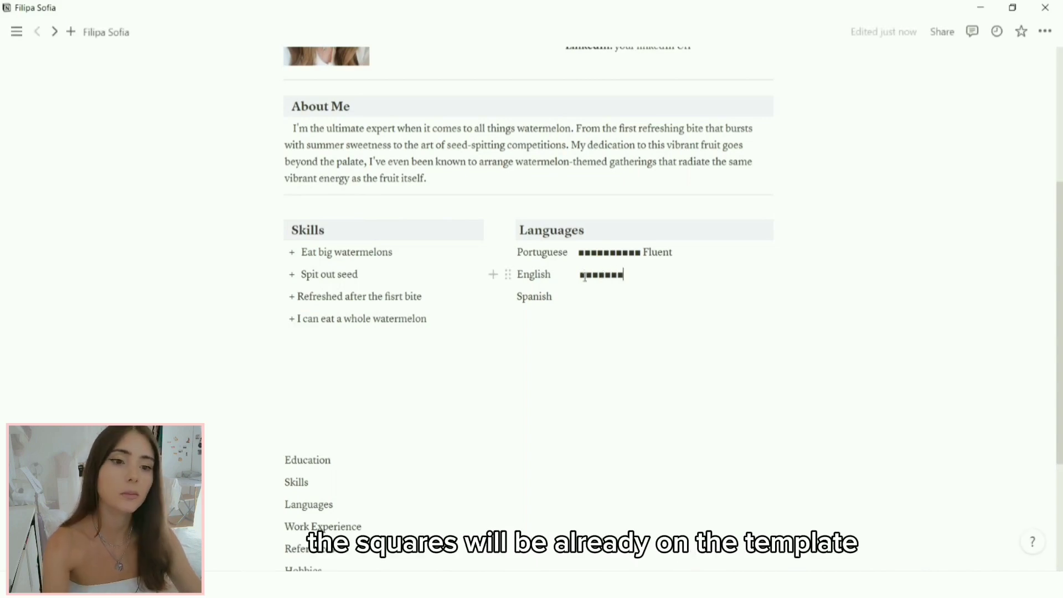
type("□□□ 80")
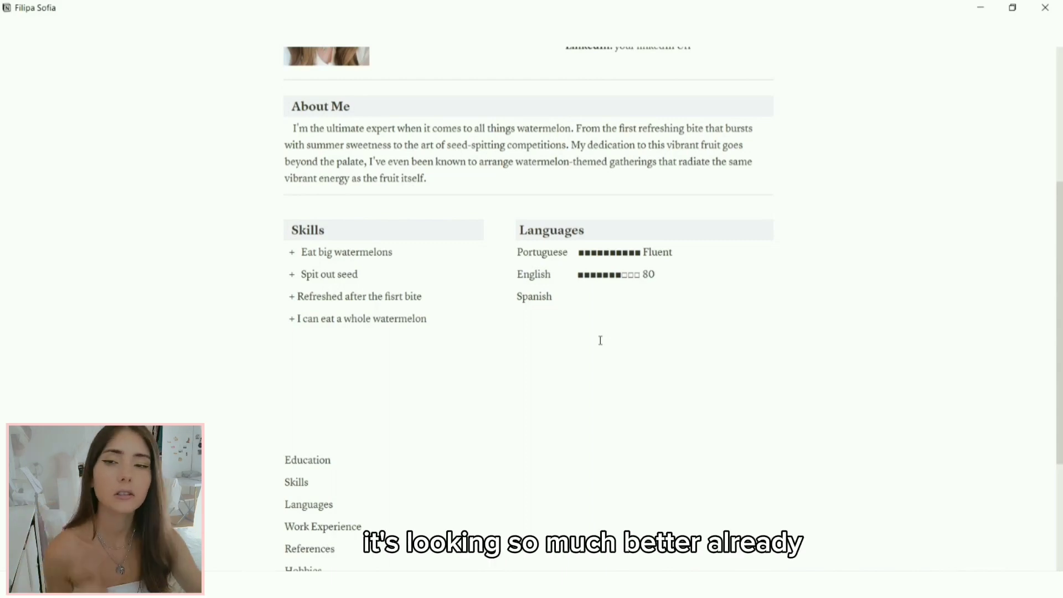
type("%")
left_click(606, 298)
type("■■")
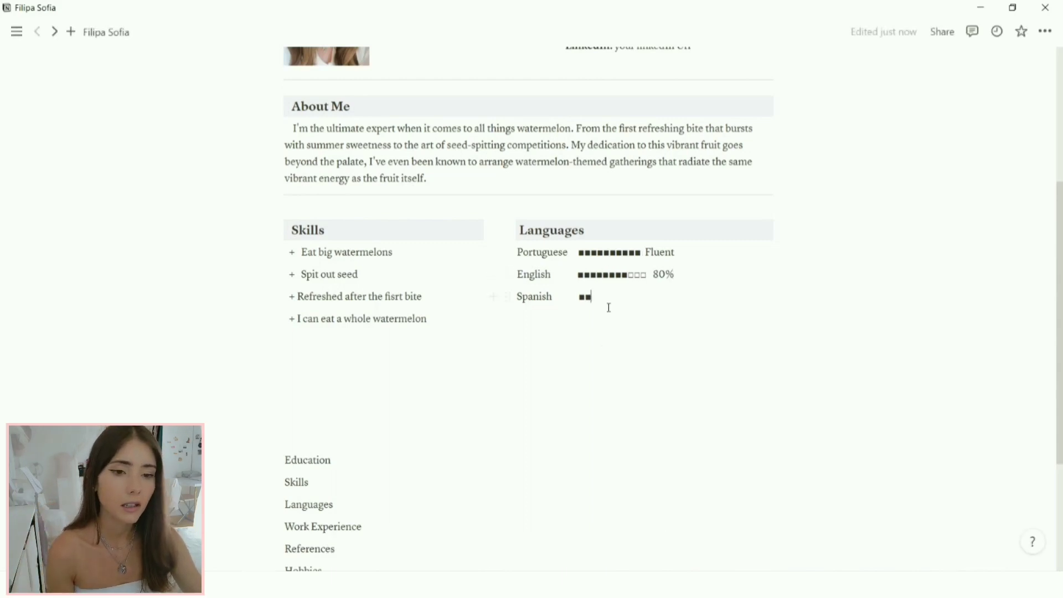
type("■")
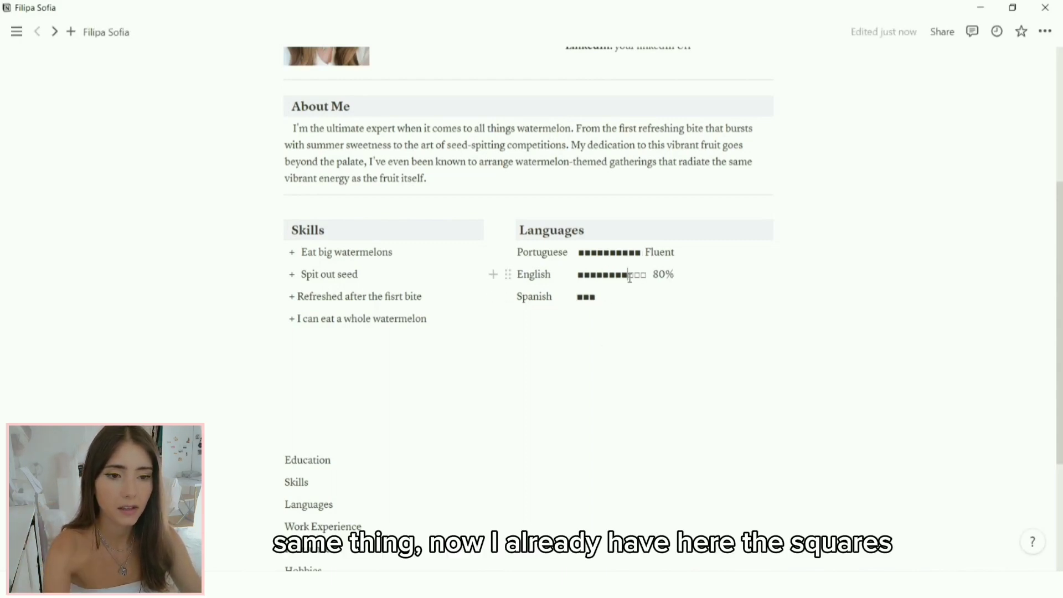
left_click_drag(629, 275, 634, 275)
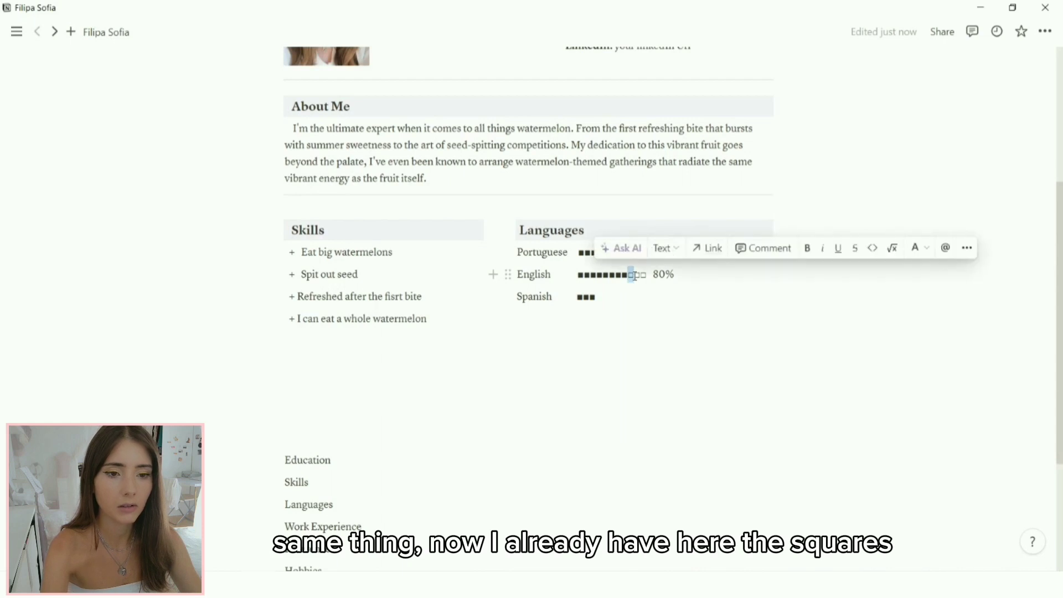
left_click(601, 300)
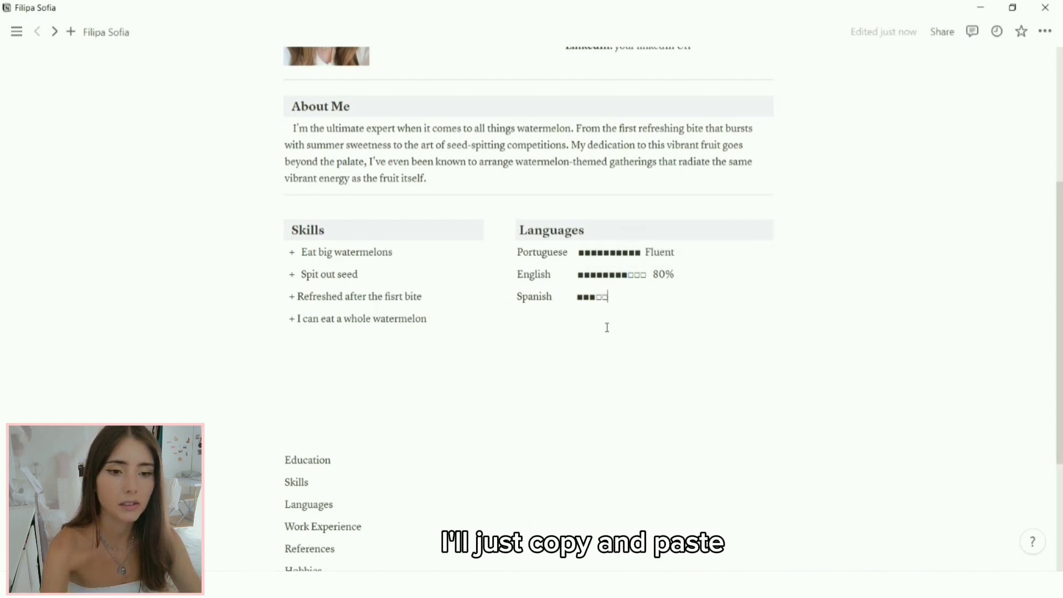
key("ctrl+v")
key("ctrl+v")
key("ctrl+v")
key("ctrl+v")
key("ctrl+v")
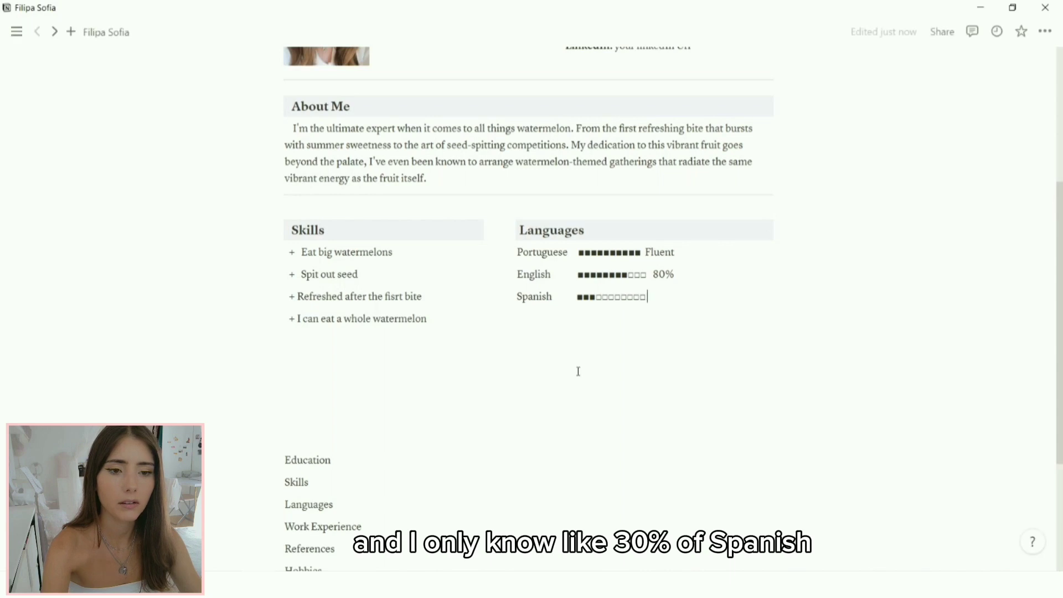
key("ctrl+v")
key("ctrl+v")
type("30%")
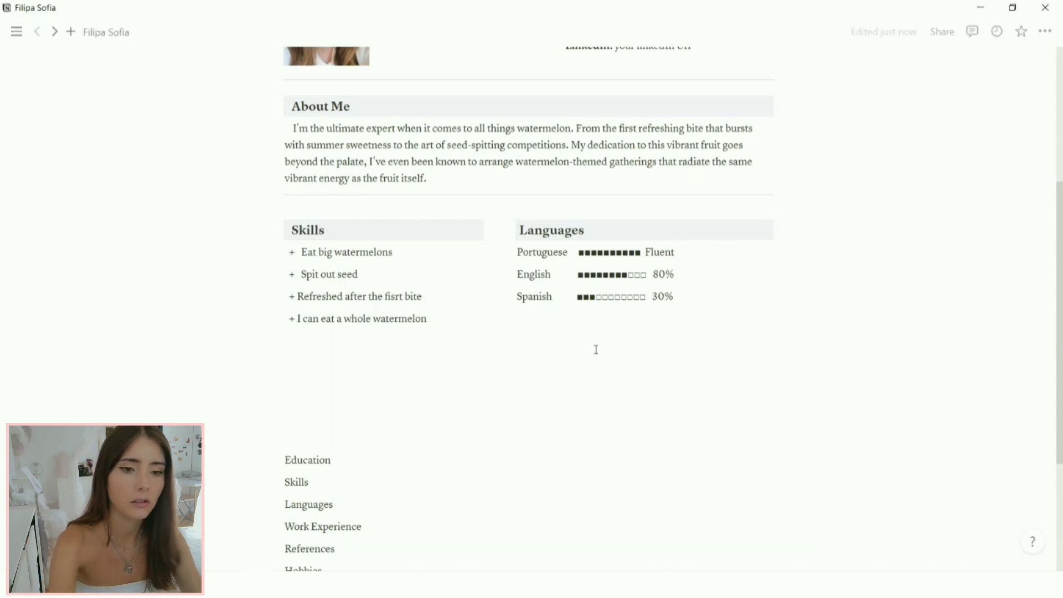
left_click(569, 254)
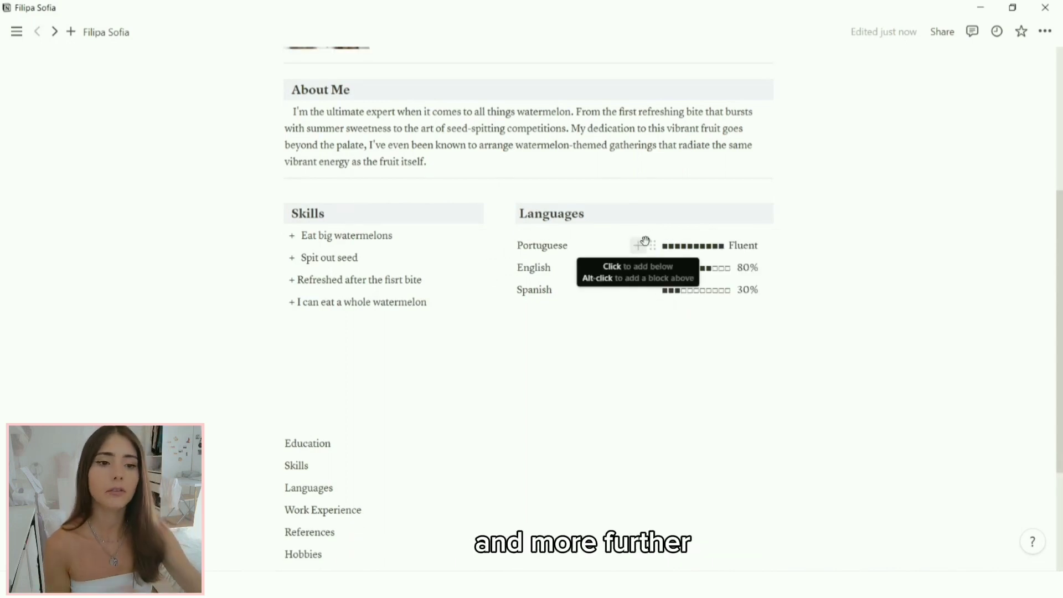
Step: Adjust the language column width and insert a divider below Skills and Languages
mouse_move(636, 301)
left_mouse_down()
mouse_move(614, 309)
mouse_move(629, 305)
left_mouse_up()
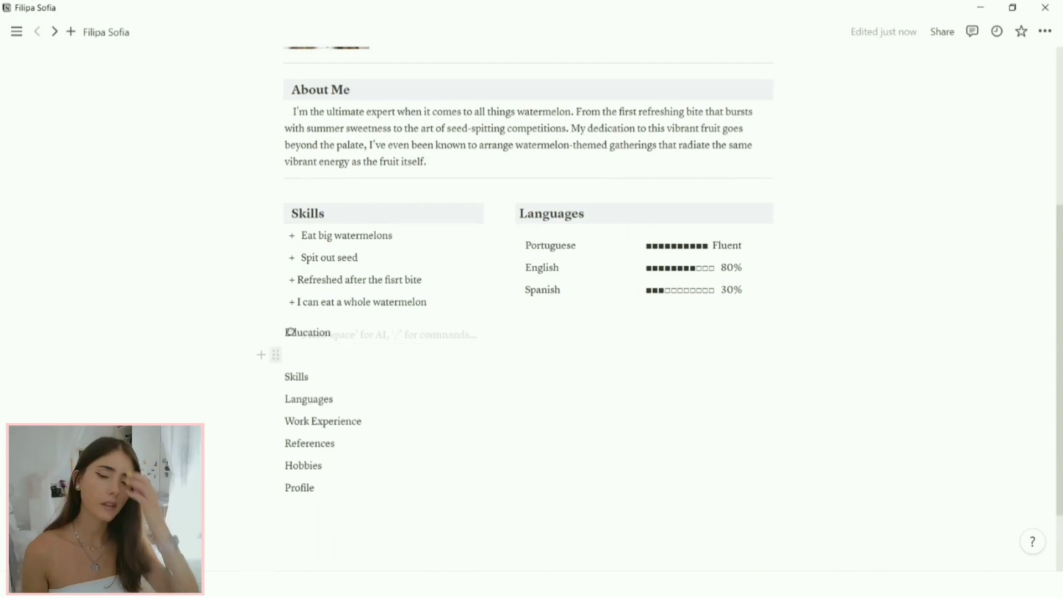
key("Return")
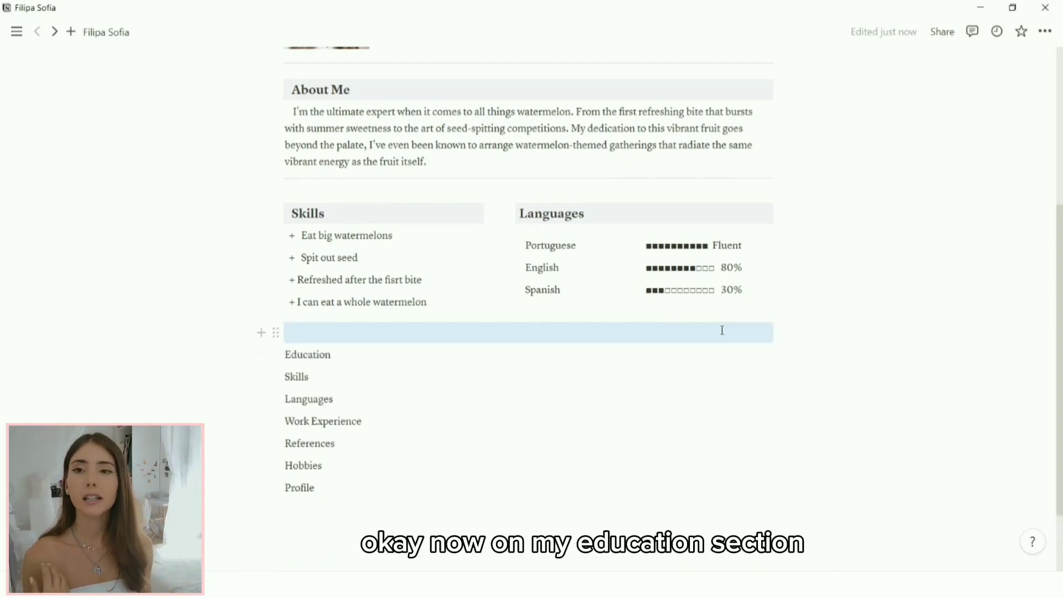
left_click(364, 333)
type("/div")
key("Return")
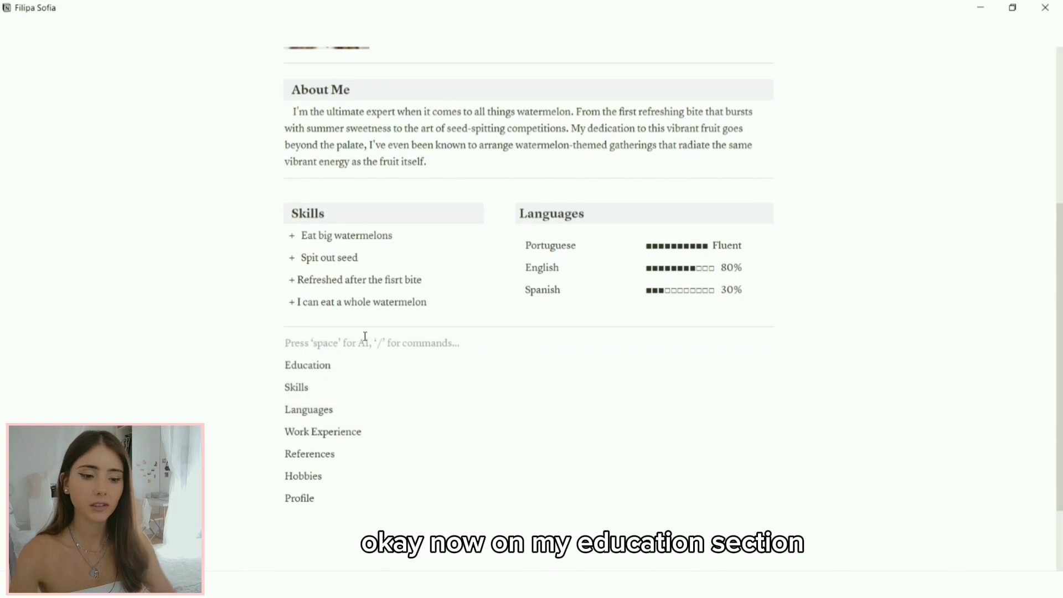
Step: Add an Education Heading 3 with a gray background
type("/head")
left_click(351, 330)
type("Education")
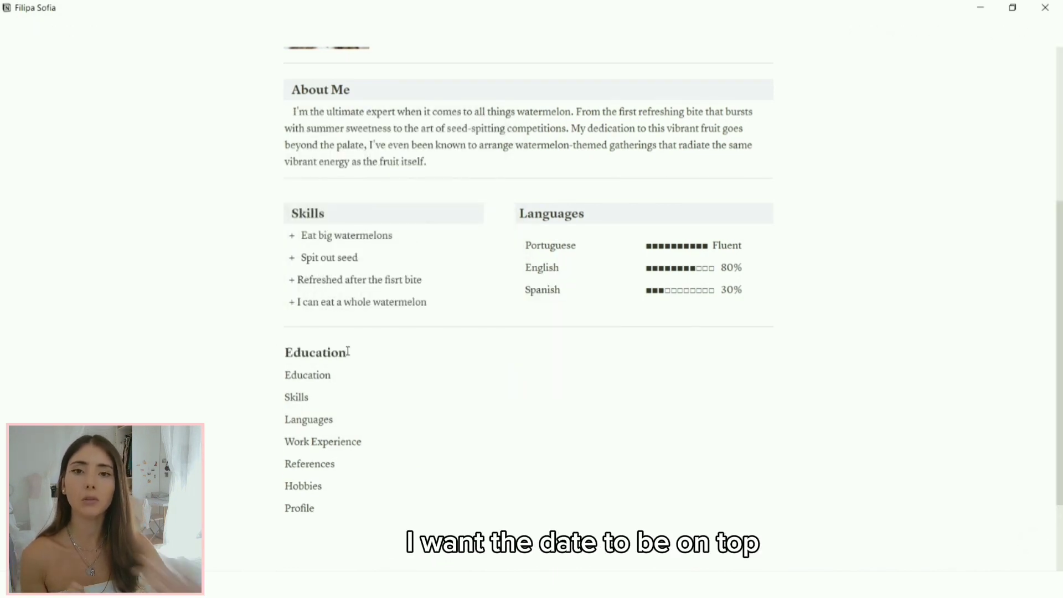
left_click(275, 355)
mouse_move(217, 447)
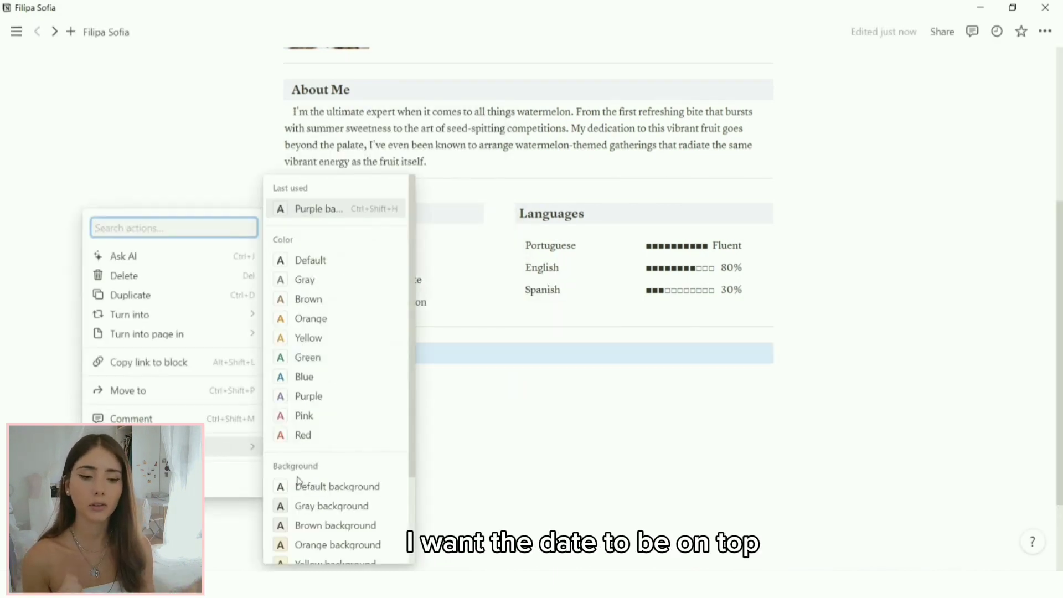
scroll(301, 486, "down", 3)
left_click(321, 513)
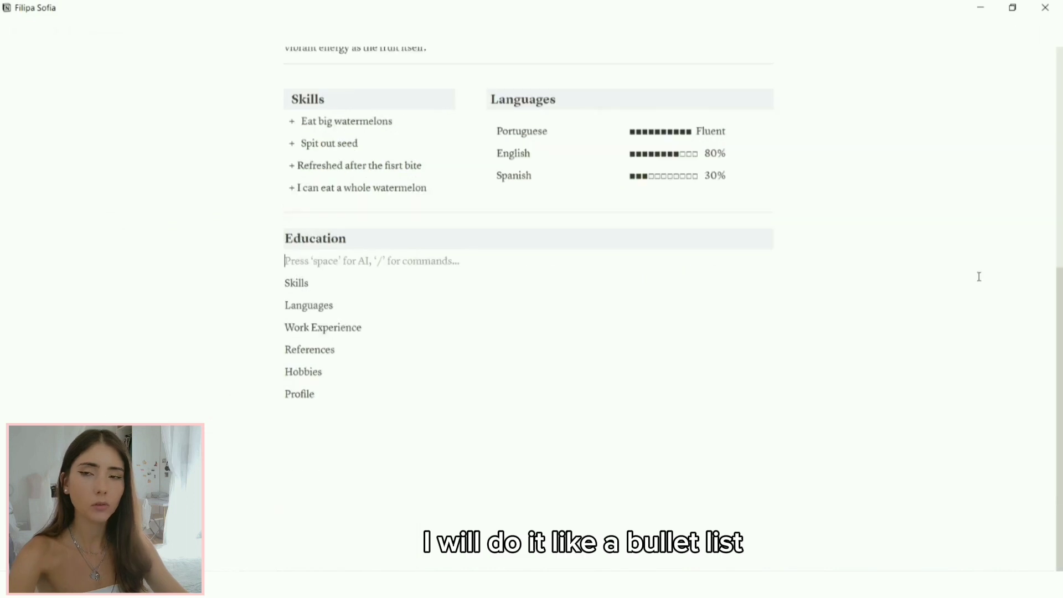
type("/")
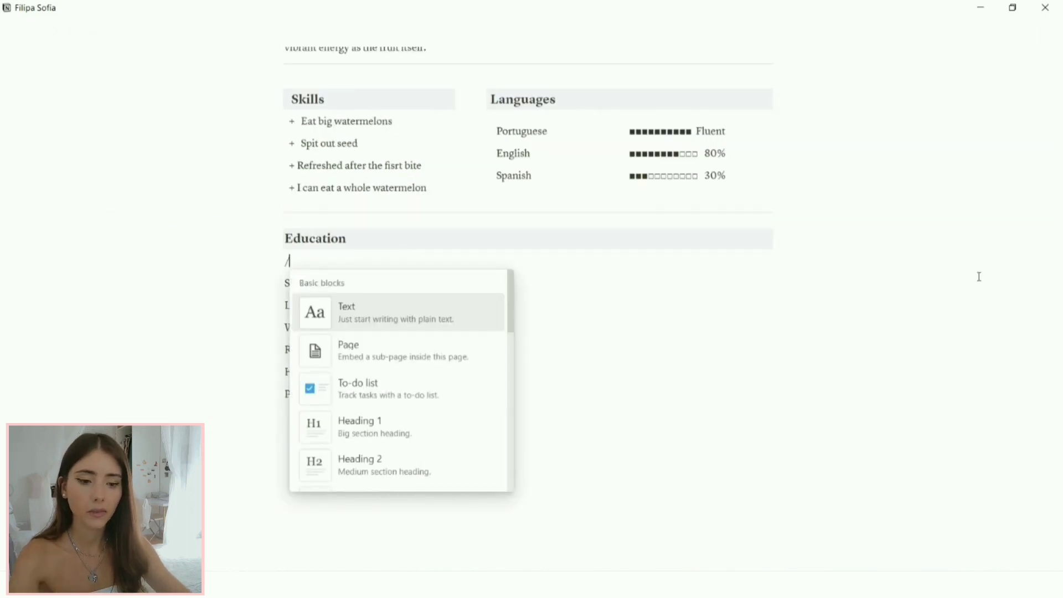
type("b")
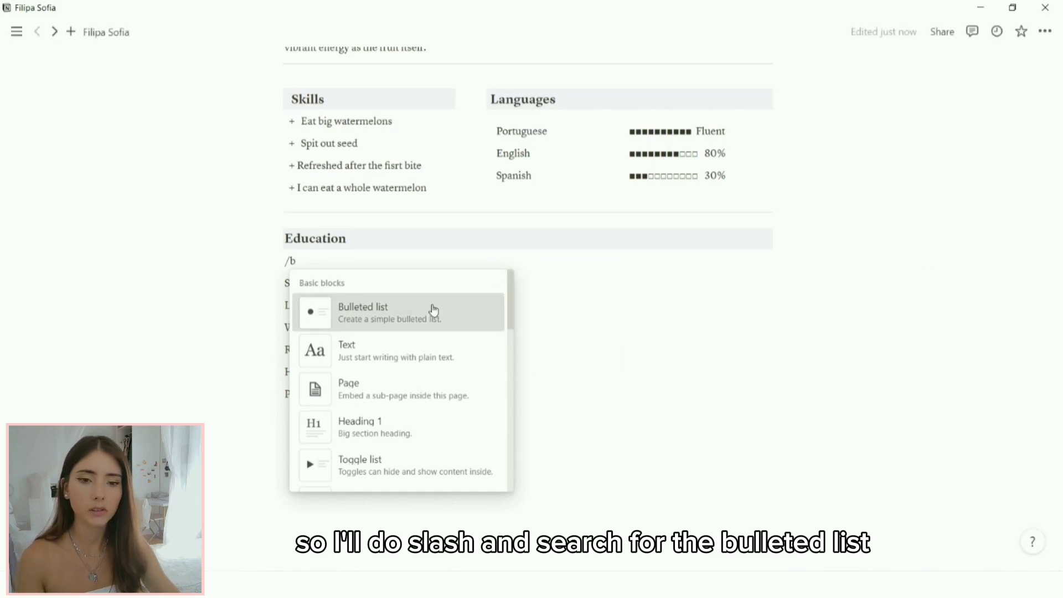
Step: Add a bold '2018 - 2019' bullet under Education with an empty block after it
left_click(433, 309)
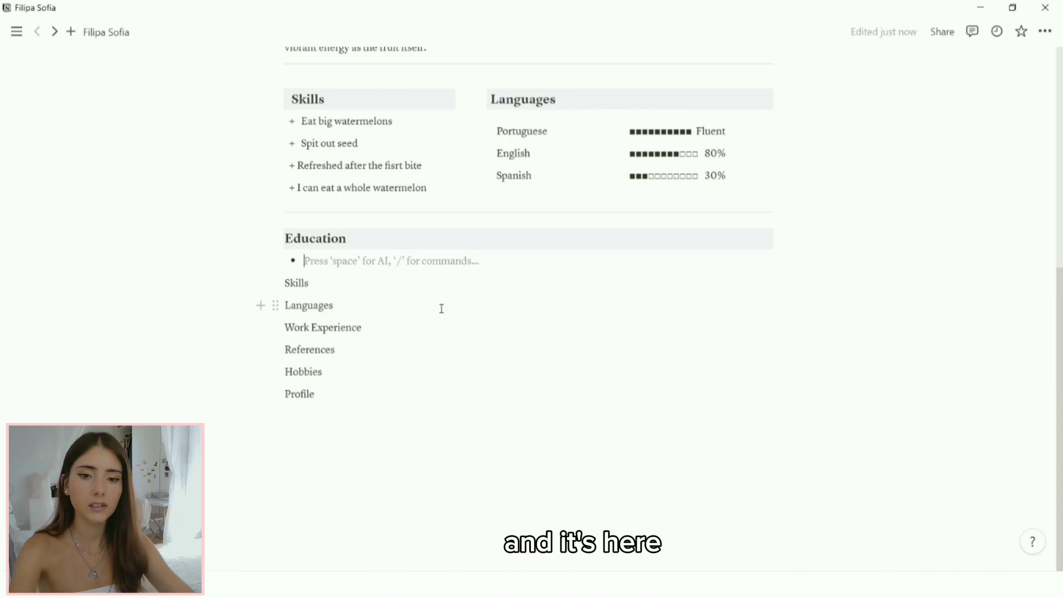
type("2018")
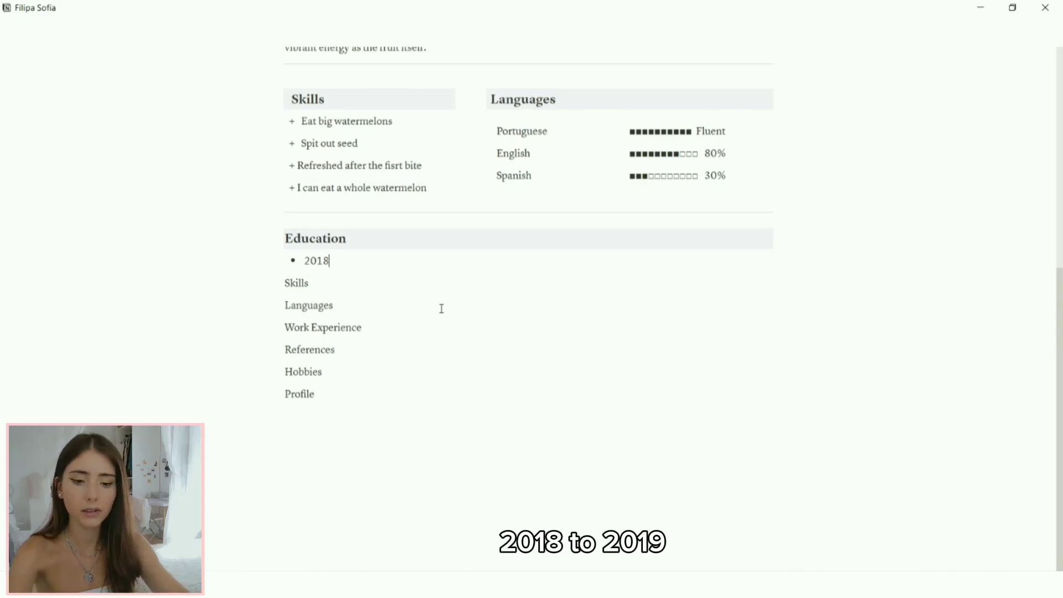
type("- 2019")
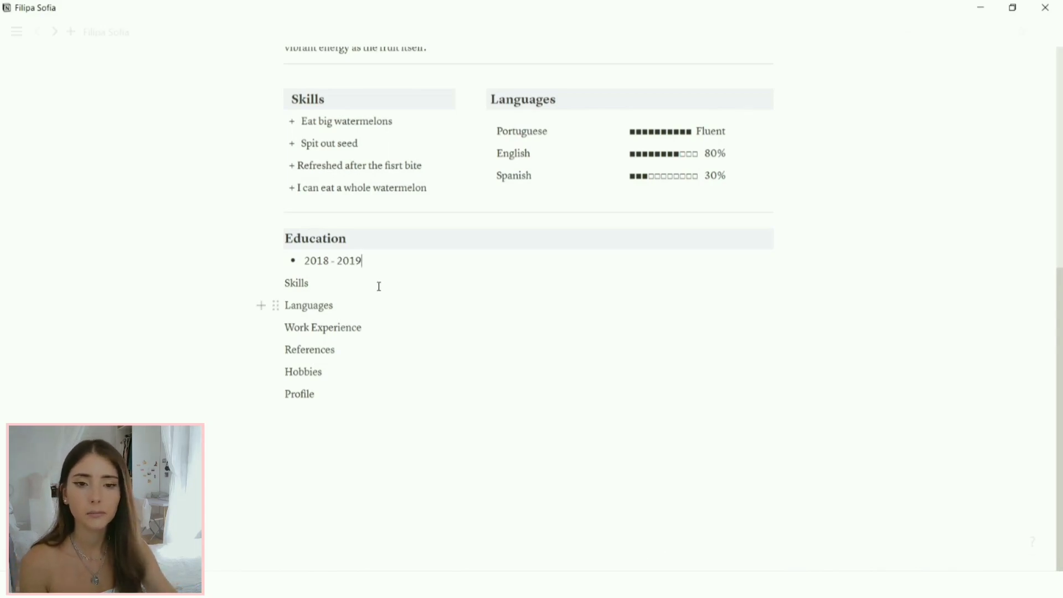
left_click_drag(361, 262, 304, 261)
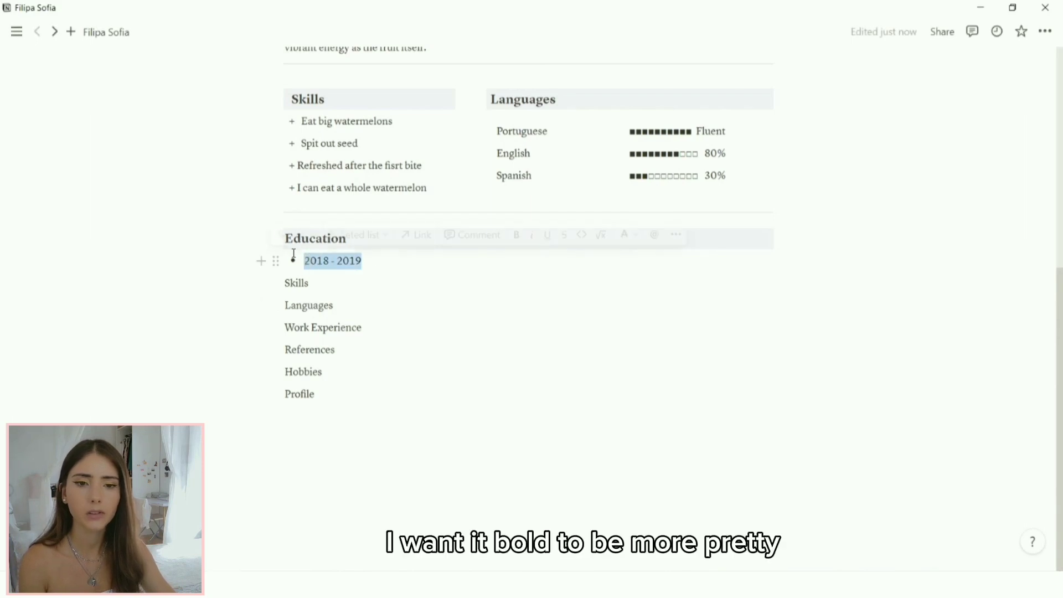
left_click(516, 236)
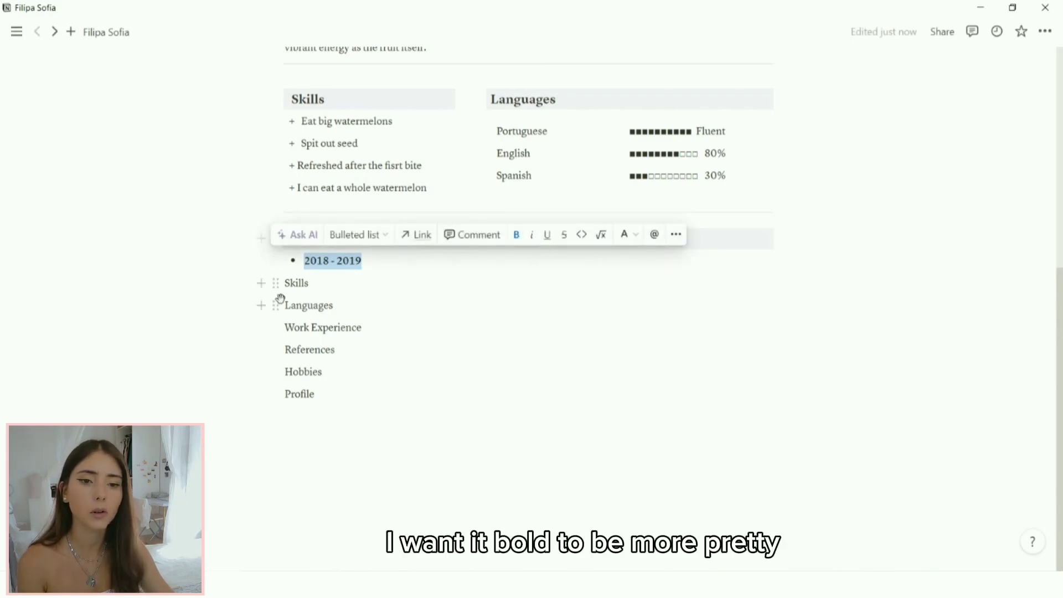
left_click(363, 285)
left_click(261, 261)
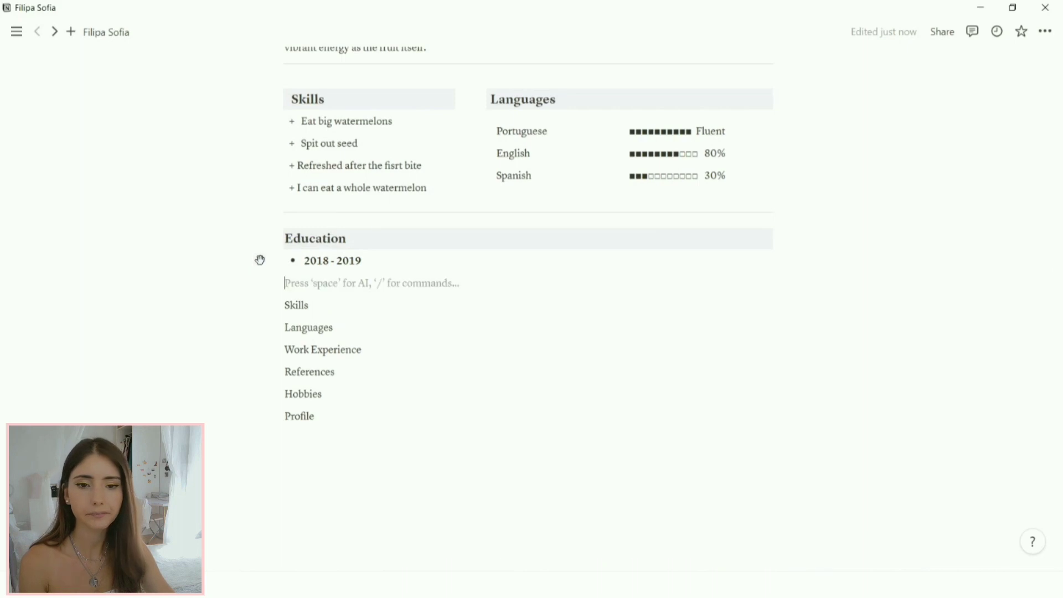
Step: Enter Degree: and University labels, with 'Bachelor on watering melon' and 'Level 5' beside Degree
left_click(565, 281)
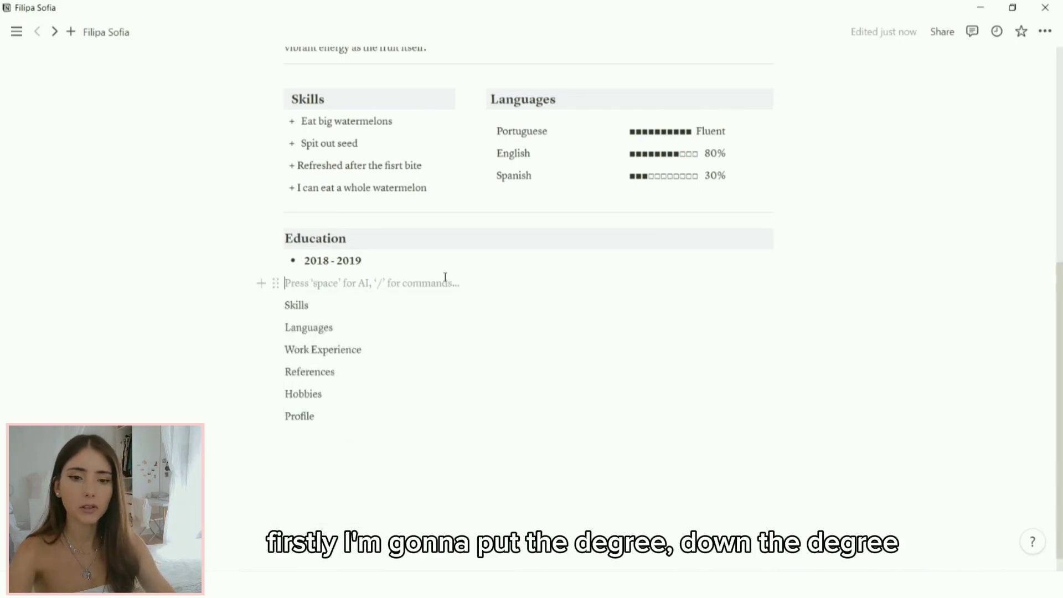
type("D")
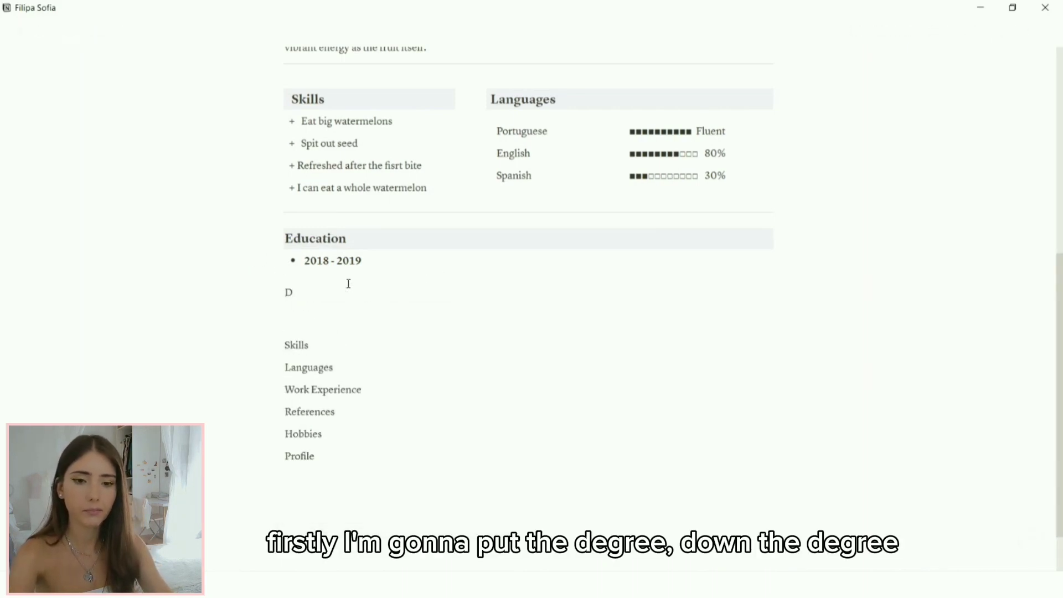
type("egree:")
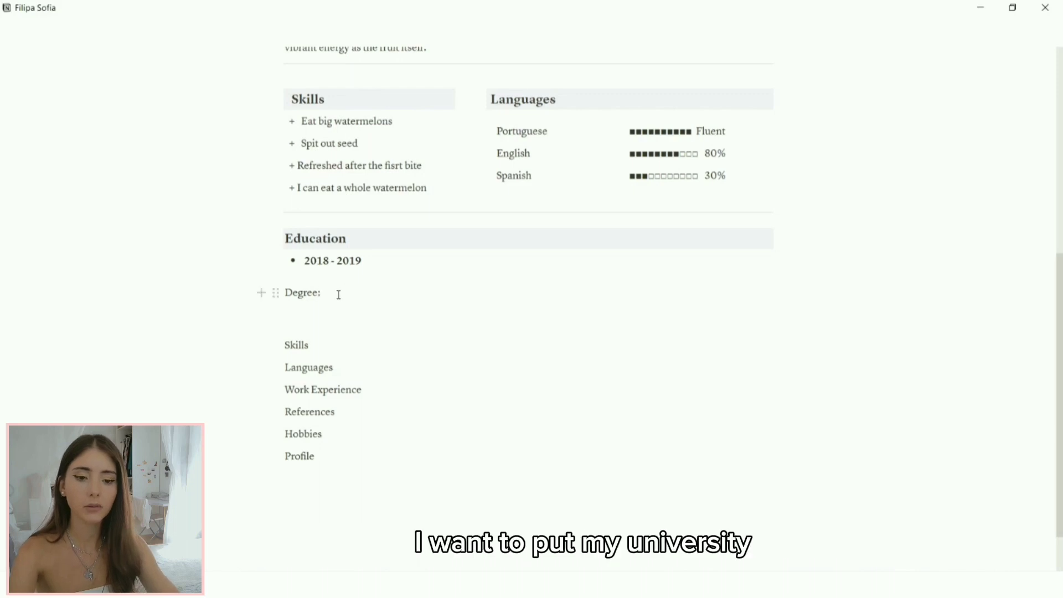
key("Return")
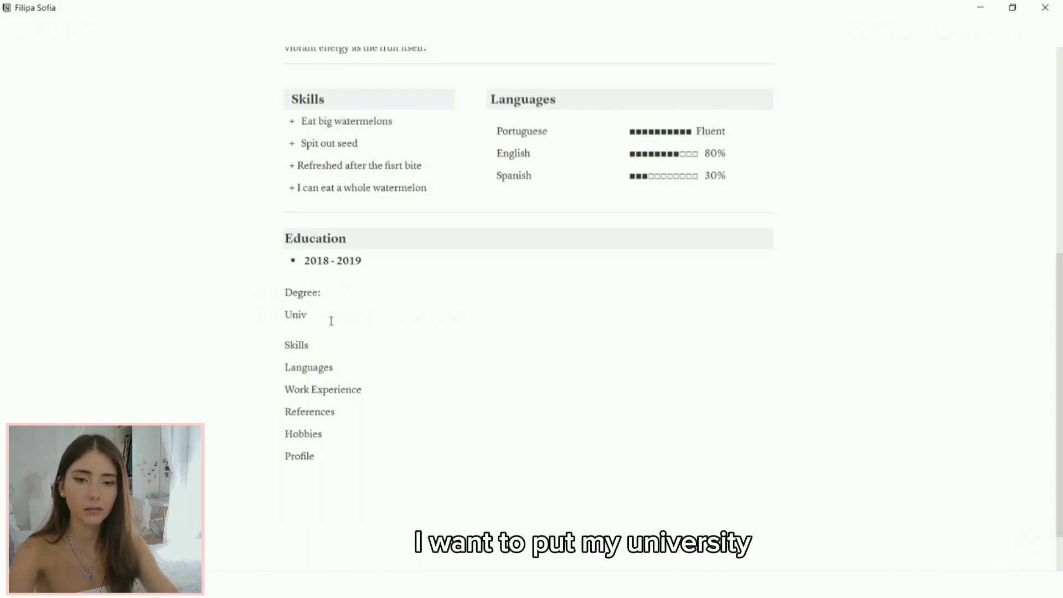
type("ersity")
left_click(464, 296)
type("Bachelor on")
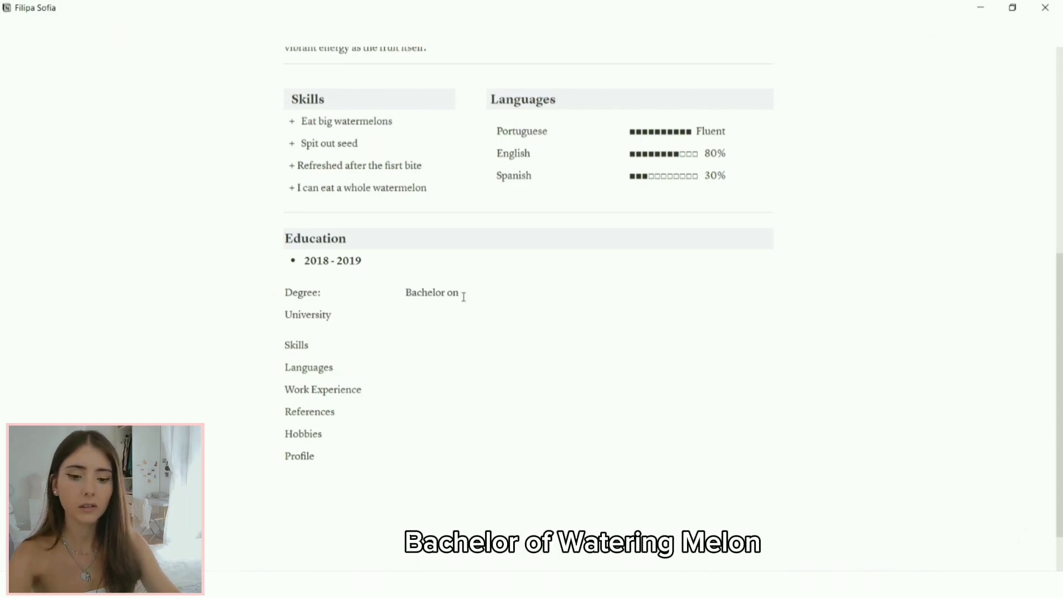
key("BackSpace")
type("f watering me")
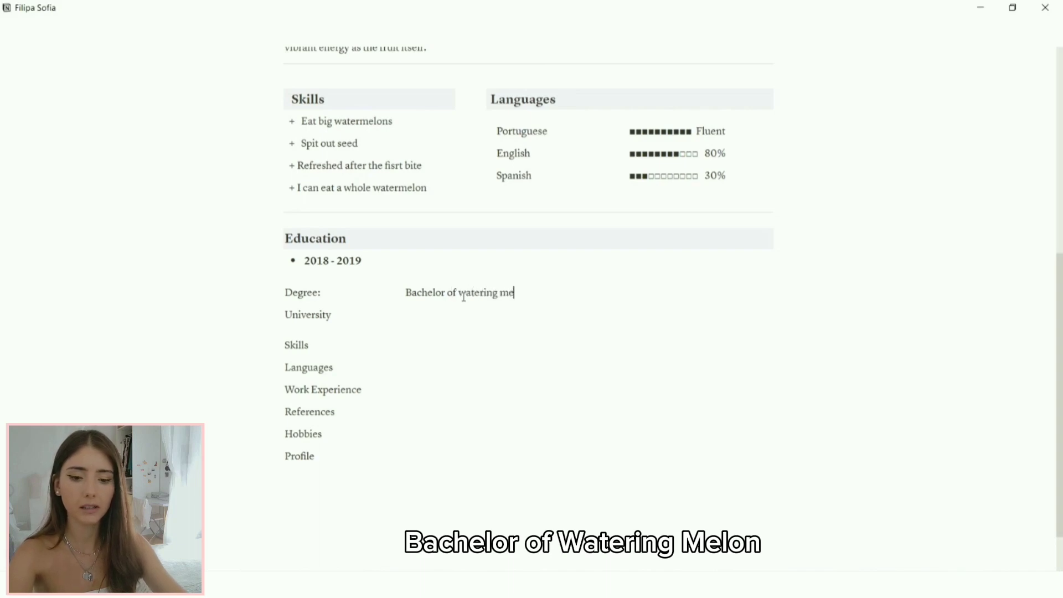
type("lon")
left_click(652, 297)
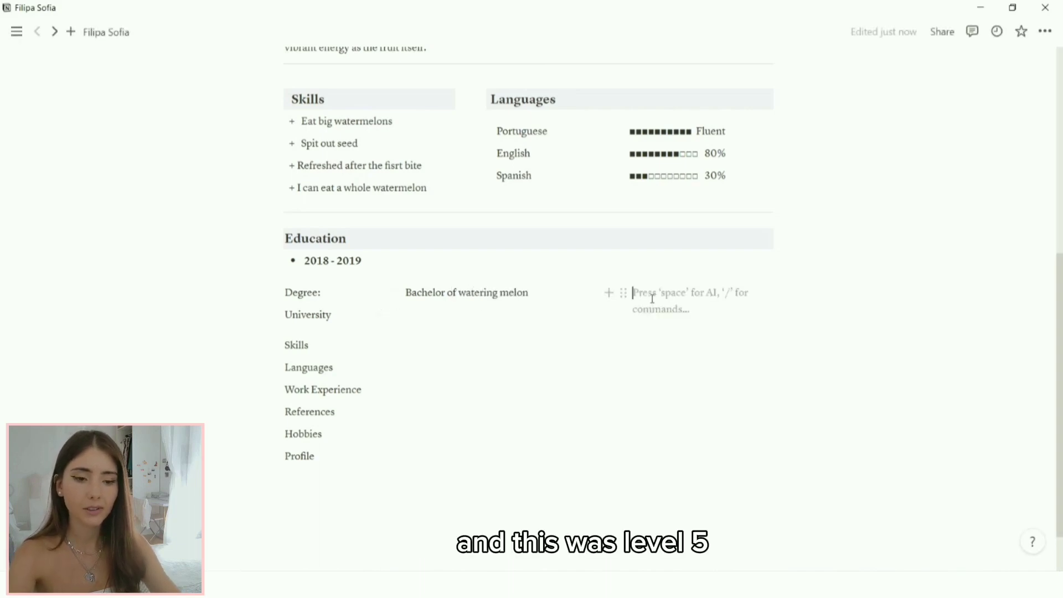
type("Level 5")
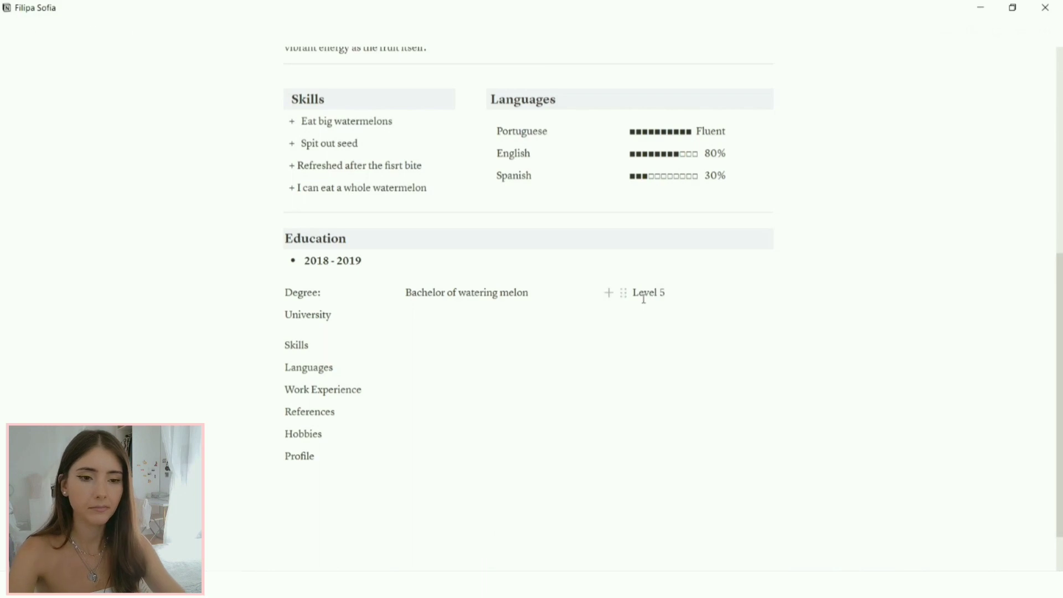
Step: Add 'University of Watermeland' and a 'Location / Country' field beside the University label
left_click(462, 319)
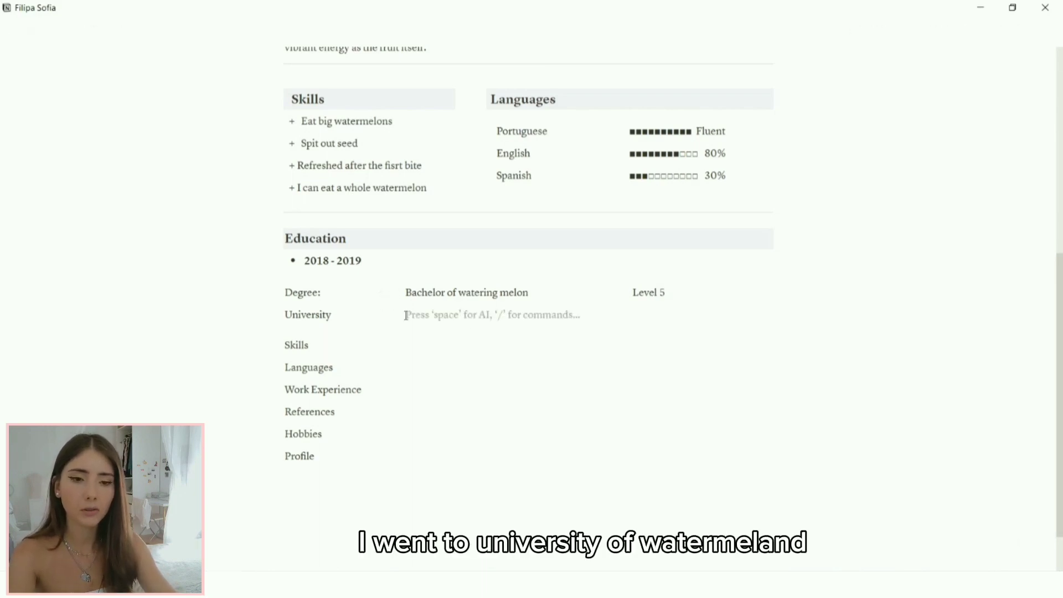
type("University of")
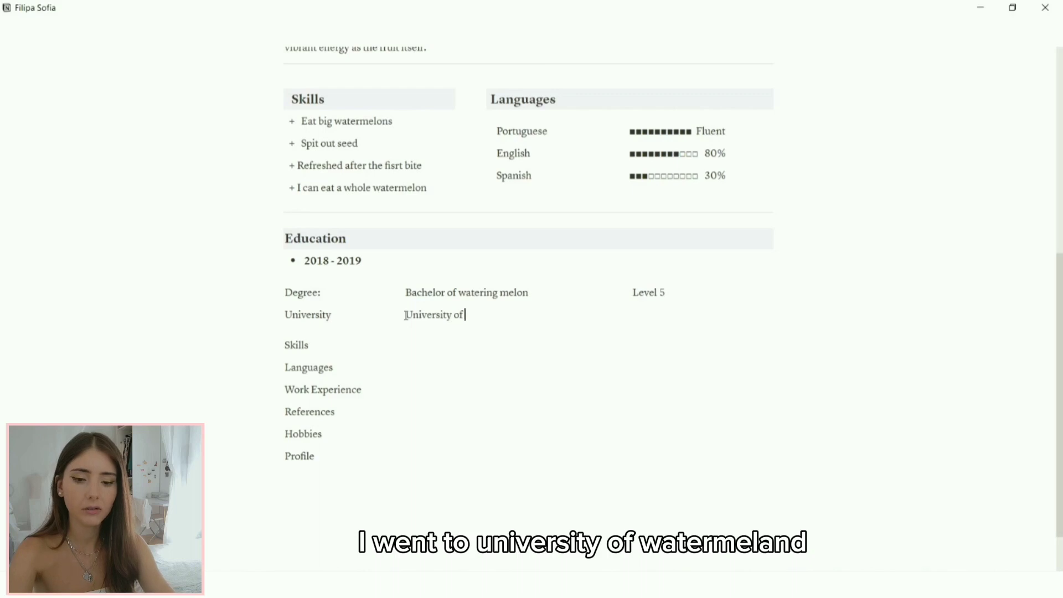
type(" Watermeland")
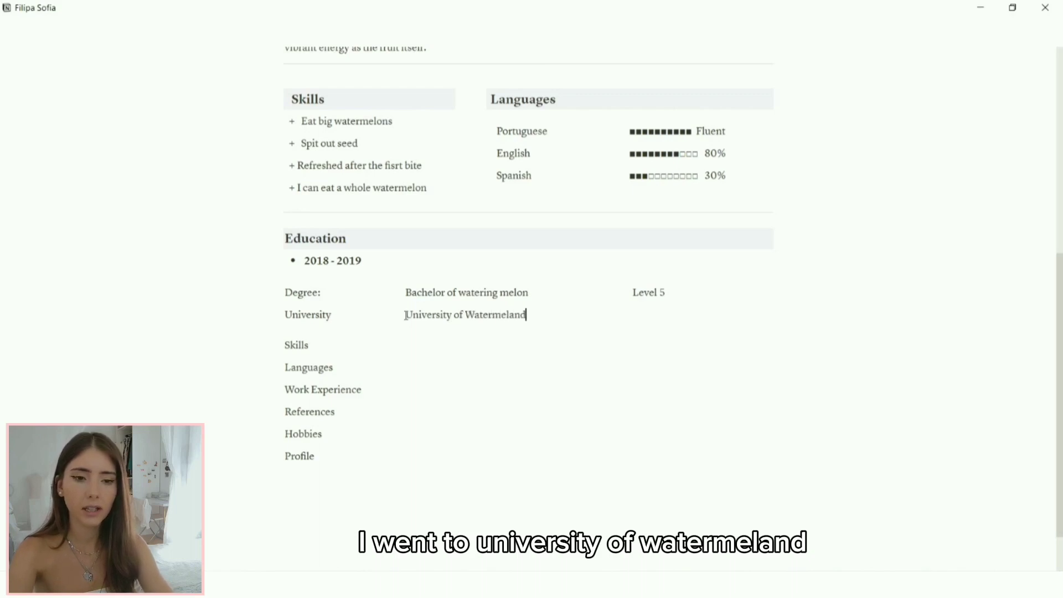
left_click(596, 319)
key("space")
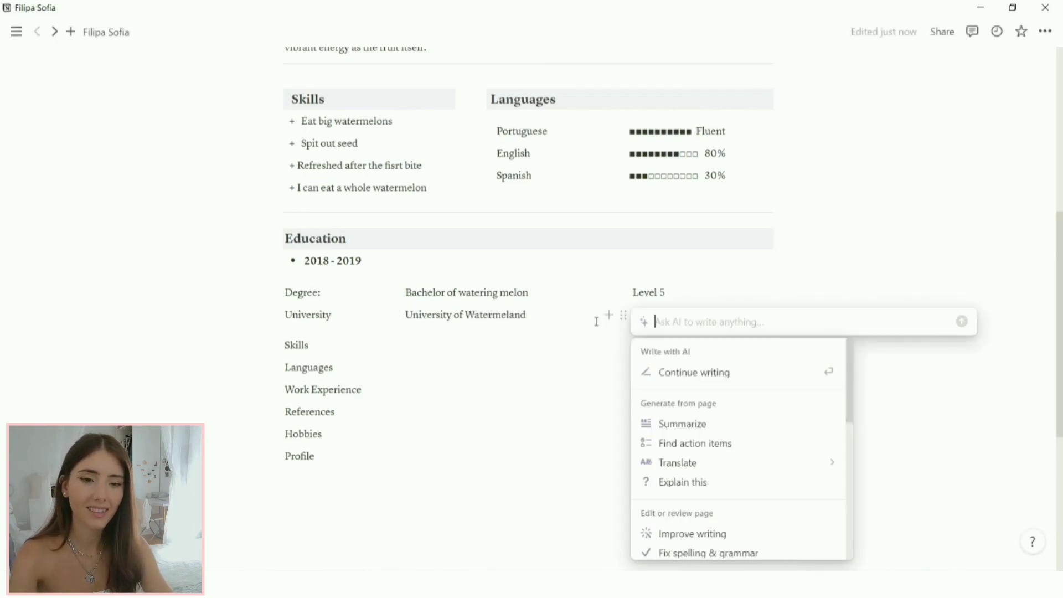
key("Escape")
type("l")
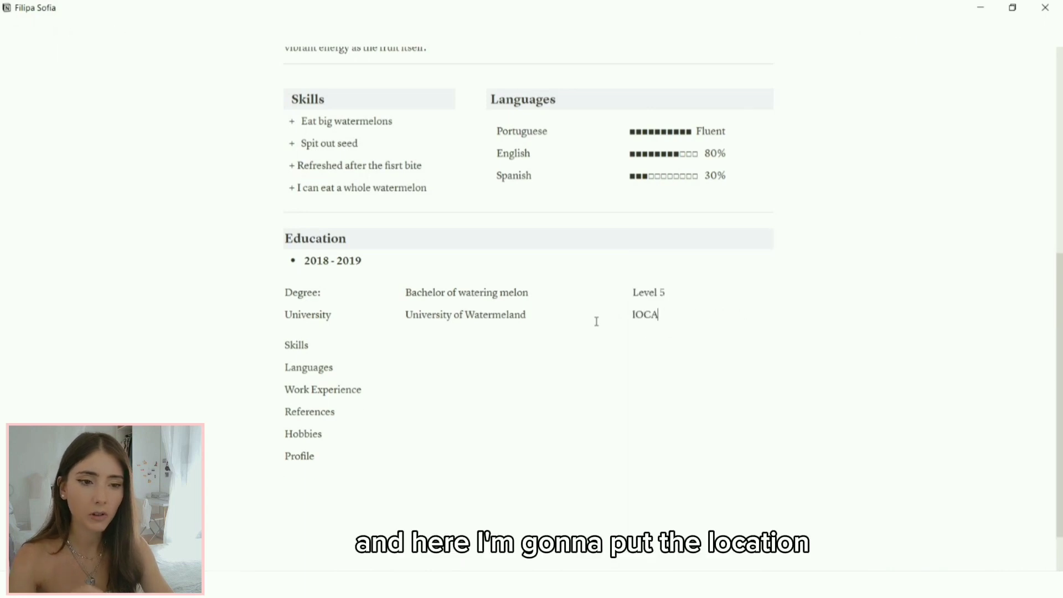
key("BackSpace")
type("lOCA")
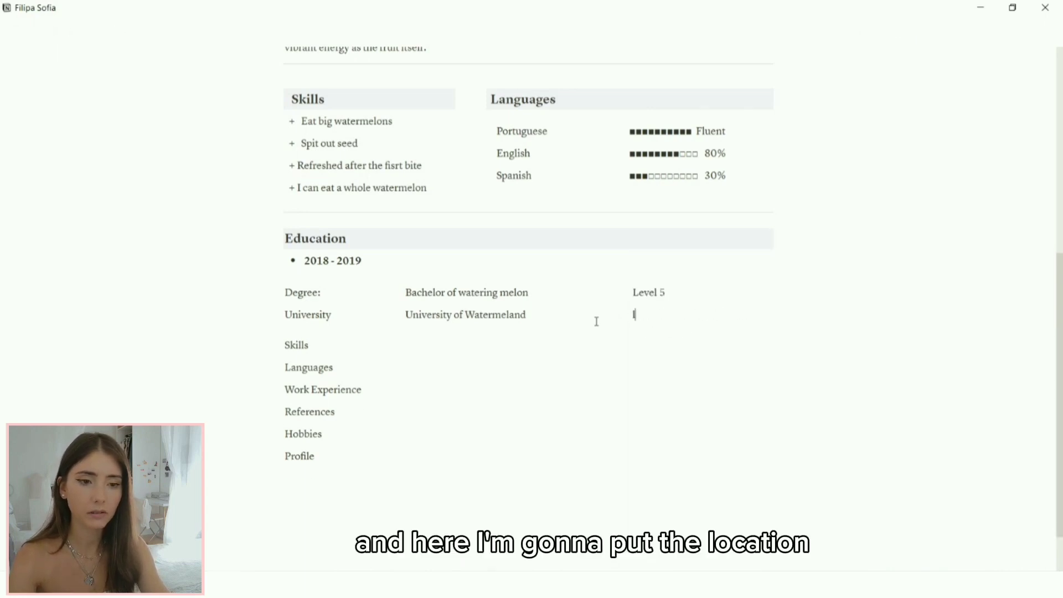
key("BackSpace")
type("Location")
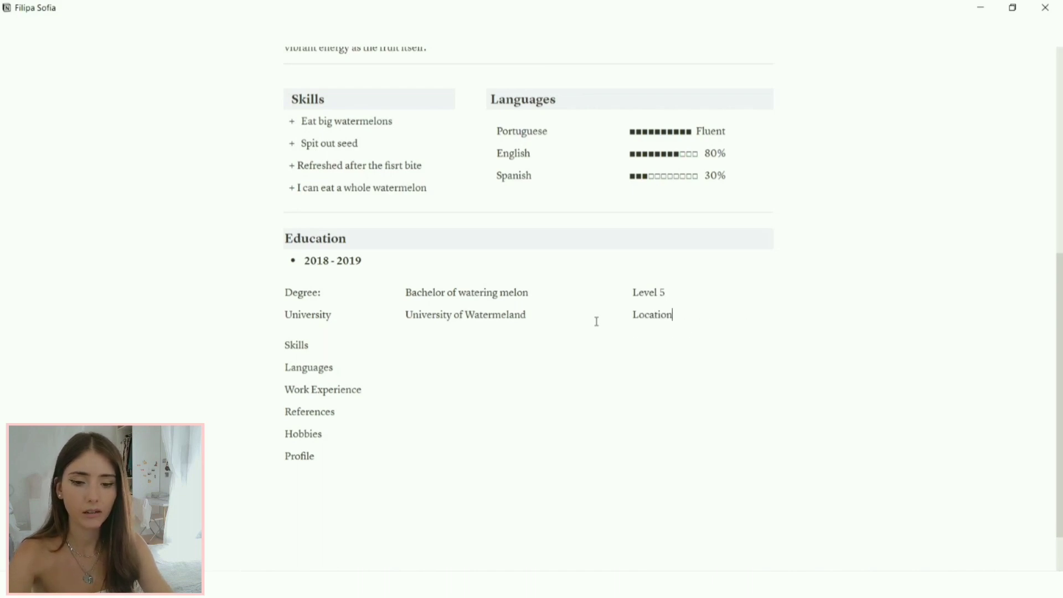
type(" / Co")
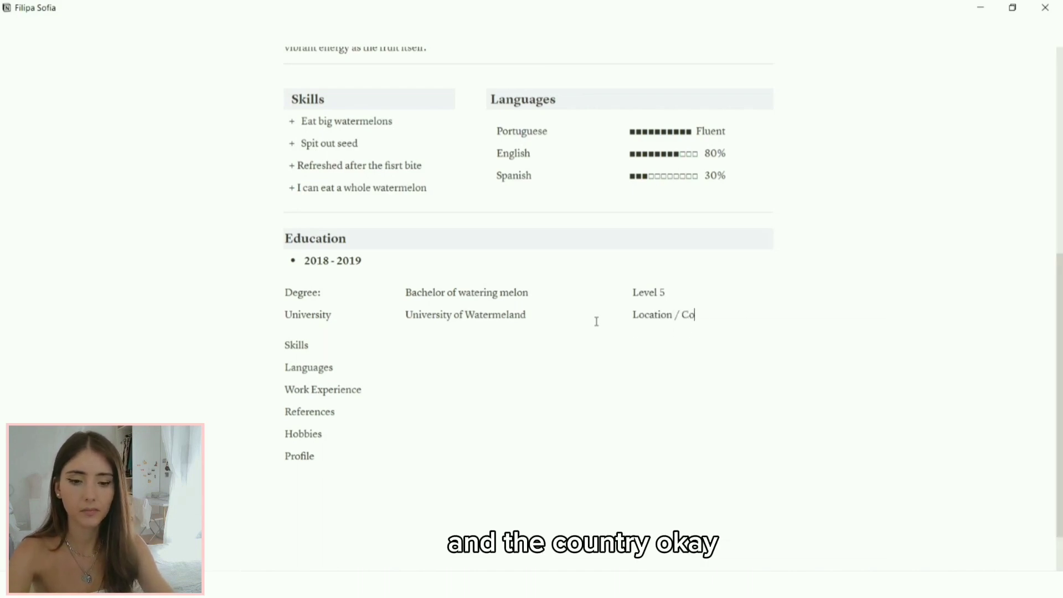
type("untry")
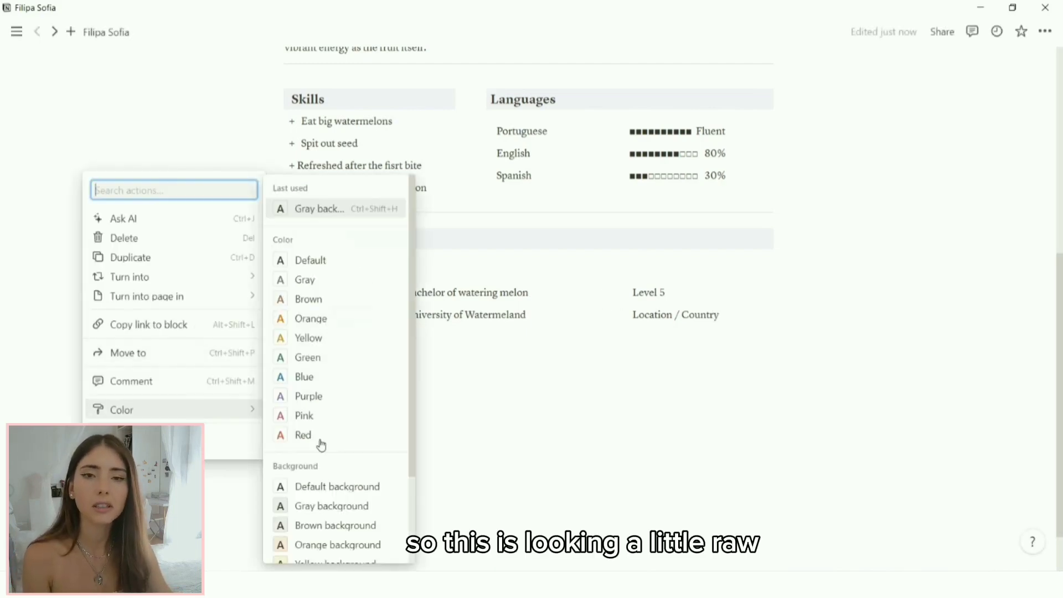
key("Escape")
Step: Italicise Level 5 and select the Location / Country text
left_click_drag(624, 291, 666, 292)
left_click(830, 271)
left_click(755, 288)
left_click(623, 315)
left_click(724, 319)
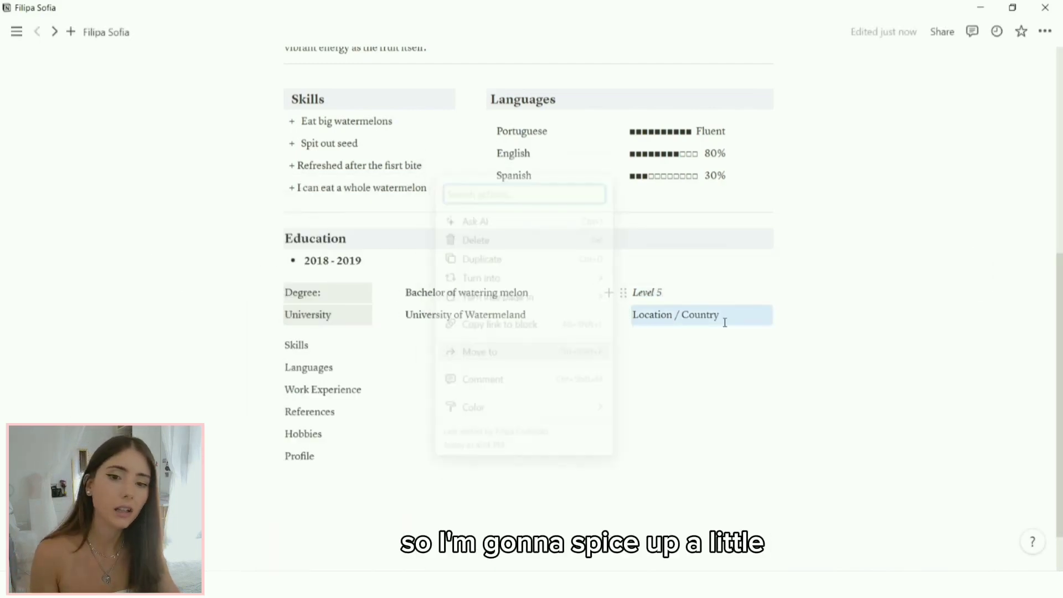
left_click_drag(724, 319, 636, 317)
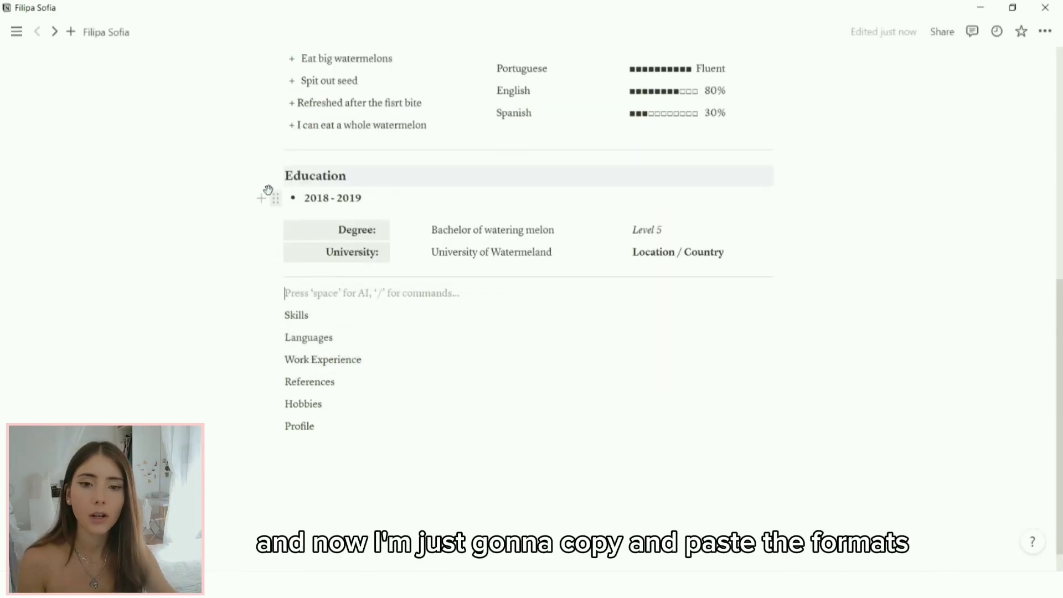
Step: Duplicate the 2018 - 2019 education entry and move the copy below the divider
left_click_drag(772, 256, 275, 197)
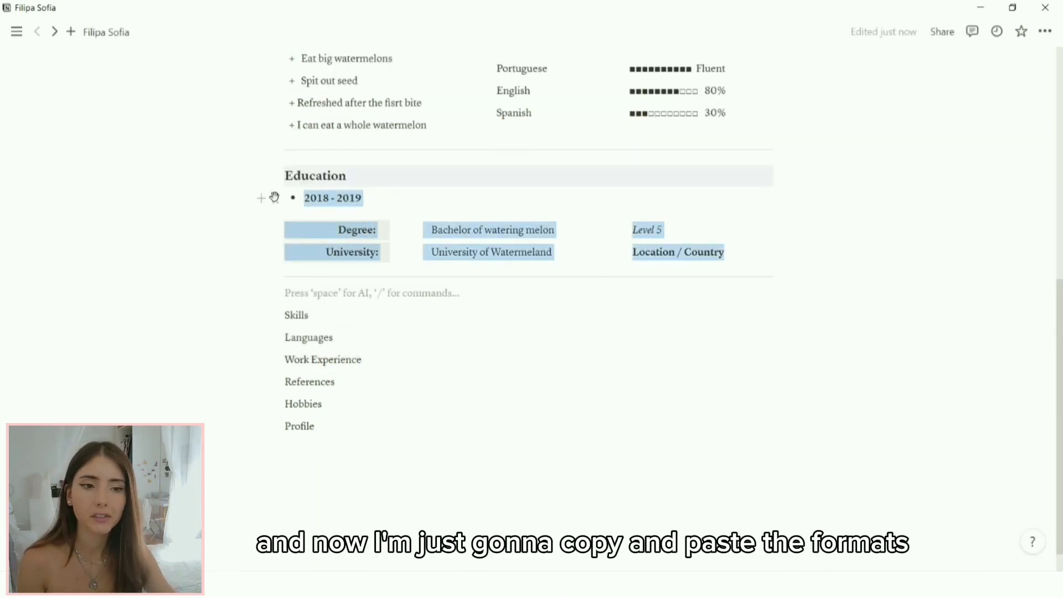
left_click(275, 197)
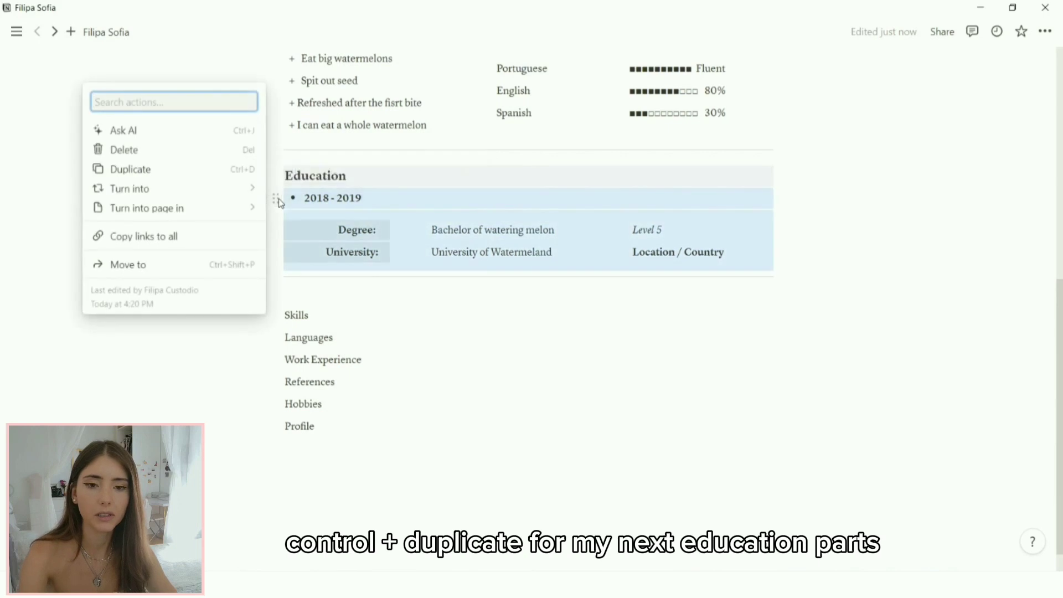
key("ctrl+d")
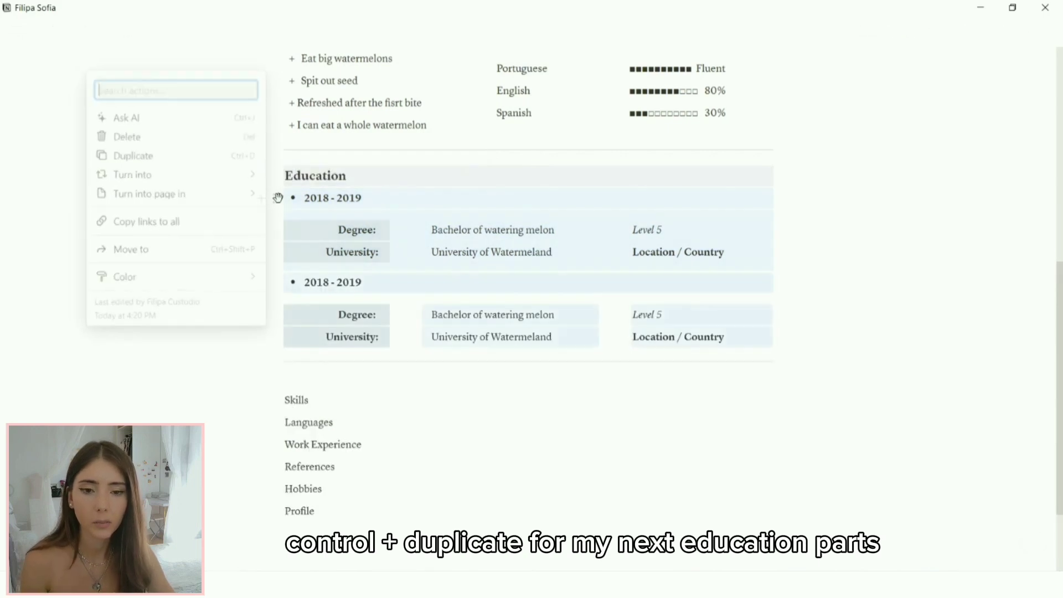
left_click_drag(276, 282, 290, 369)
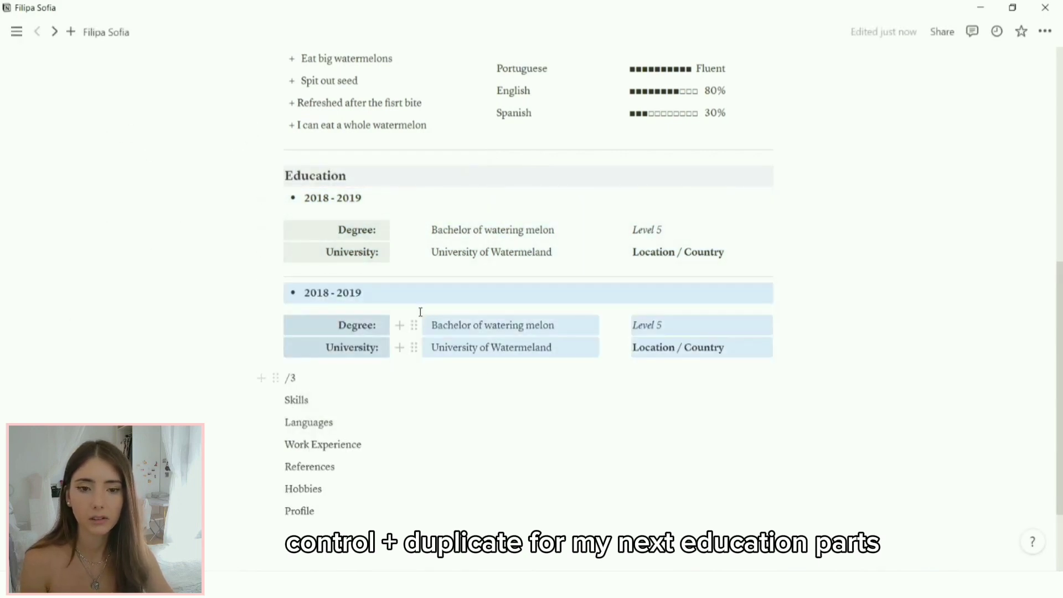
left_click(381, 303)
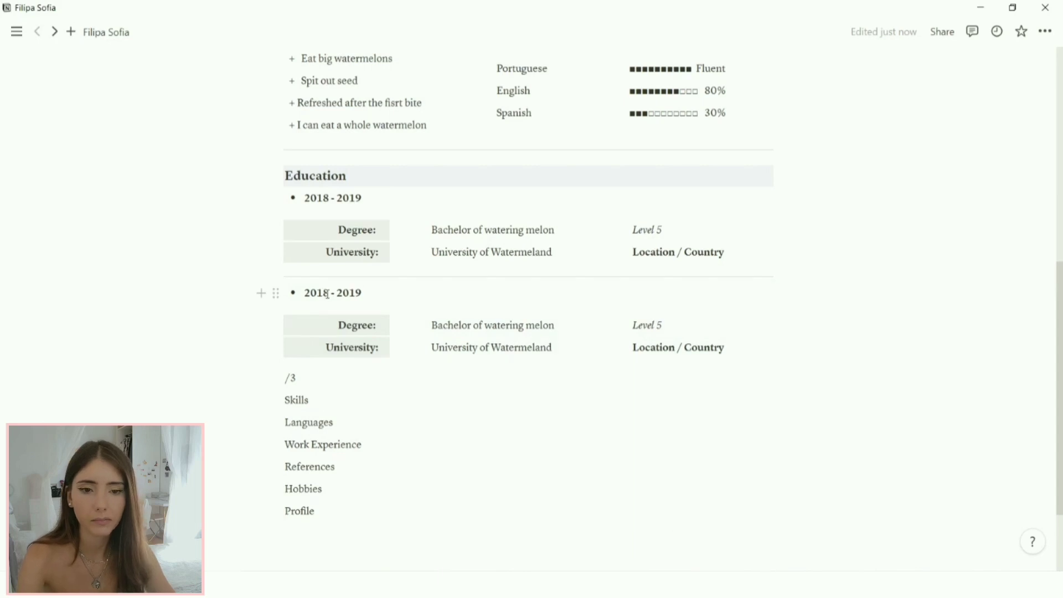
key("BackSpace")
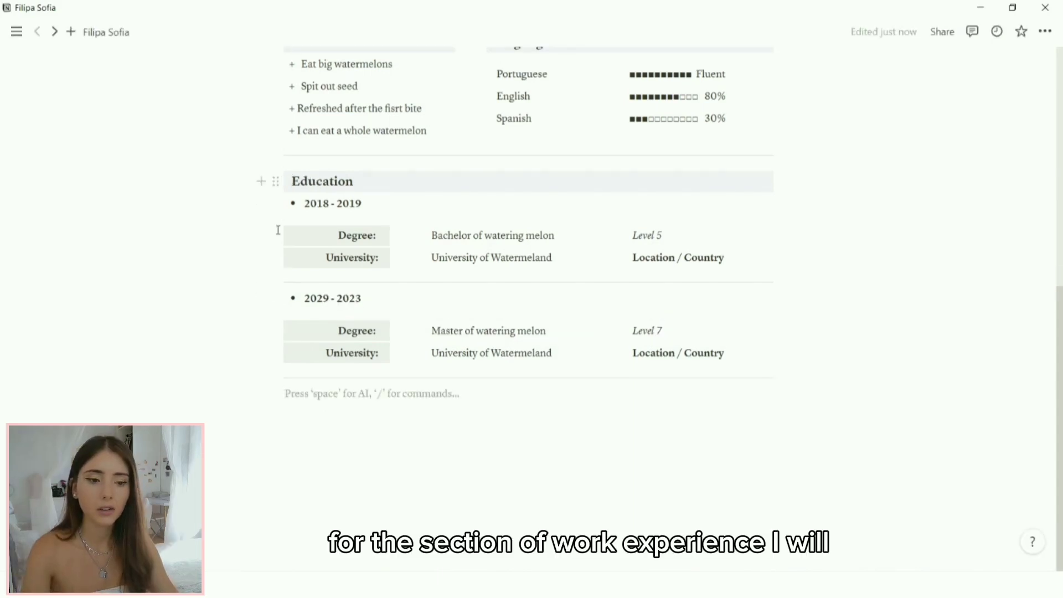
Step: Paste the Work Experience heading with the company row and the 'Location: Watermeland' field beside it
type("Work Experience 2018 - 2019 Company:\tHere is your company name")
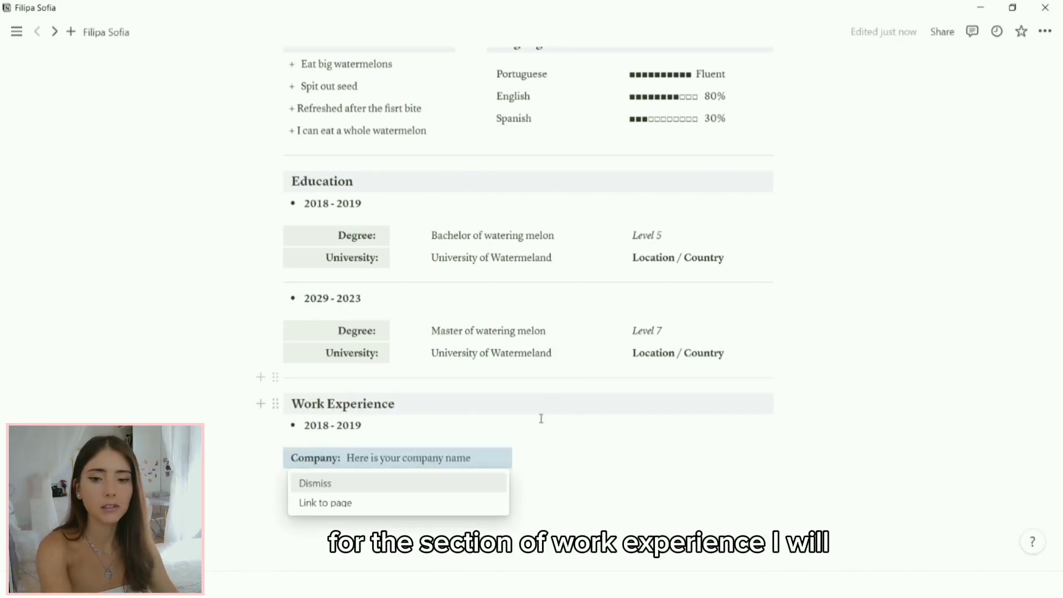
left_click(548, 457)
type("Location: Watermeland")
scroll(558, 438, "down", 2)
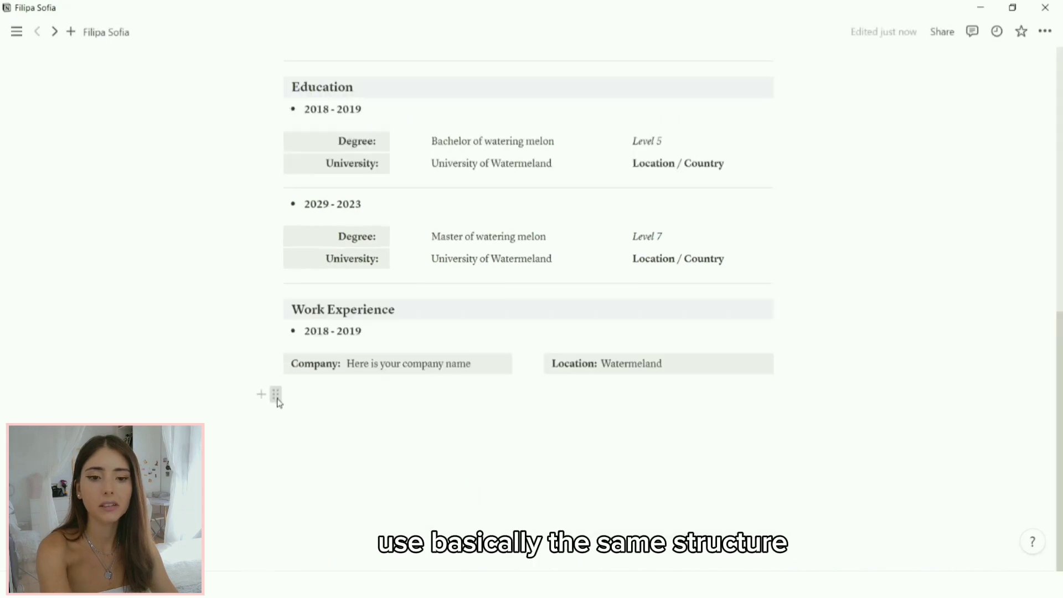
Step: Add a two-column block below holding the pasted Job description label and bullets
left_click(285, 396)
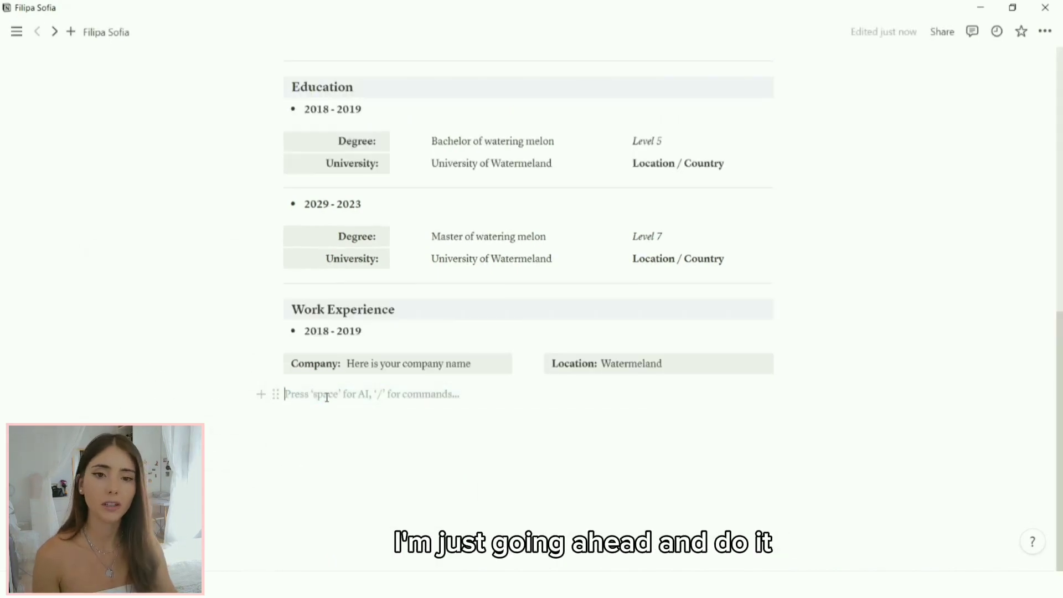
type("/2")
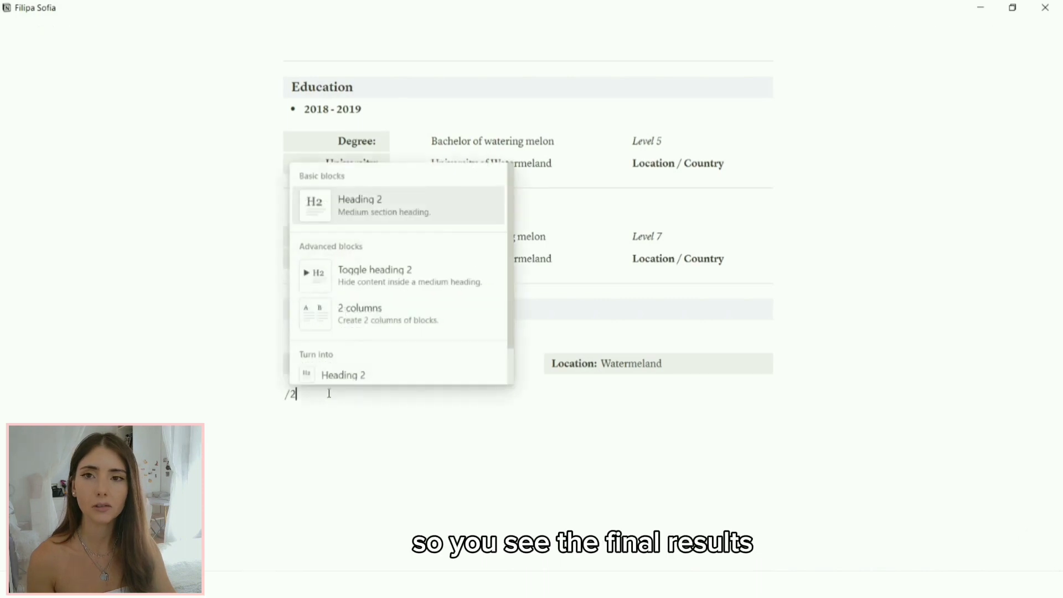
type("Job description:")
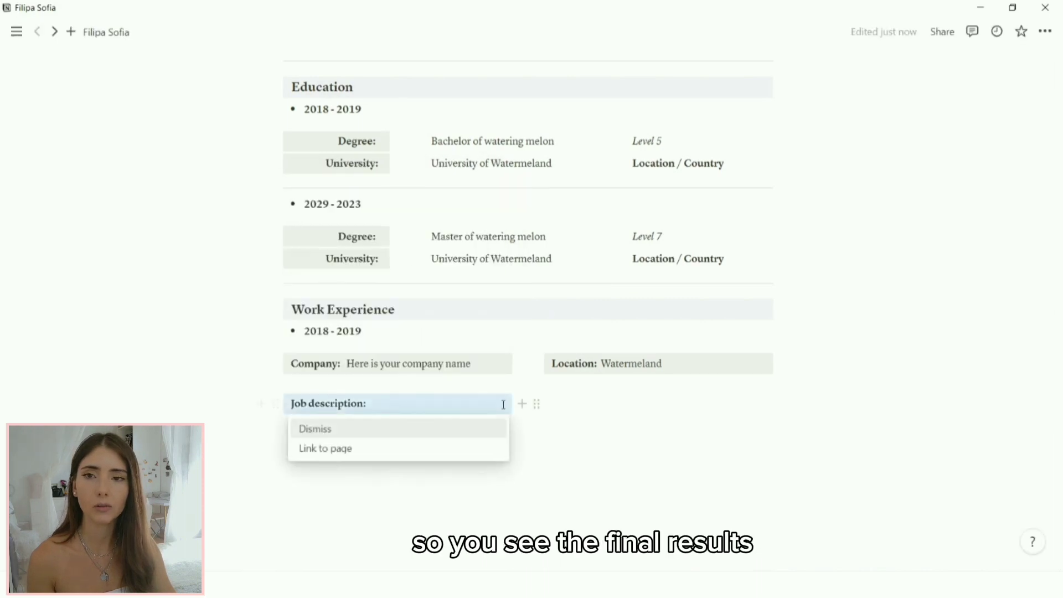
left_click(508, 404)
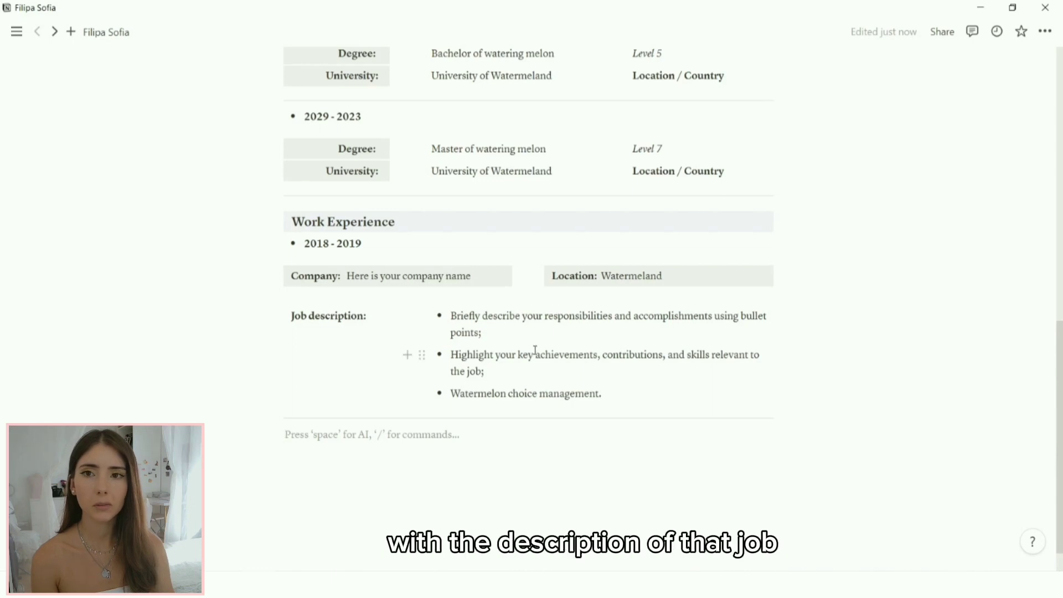
Step: Duplicate the 2018 - 2019 work entry below itself
left_click_drag(822, 401, 300, 242)
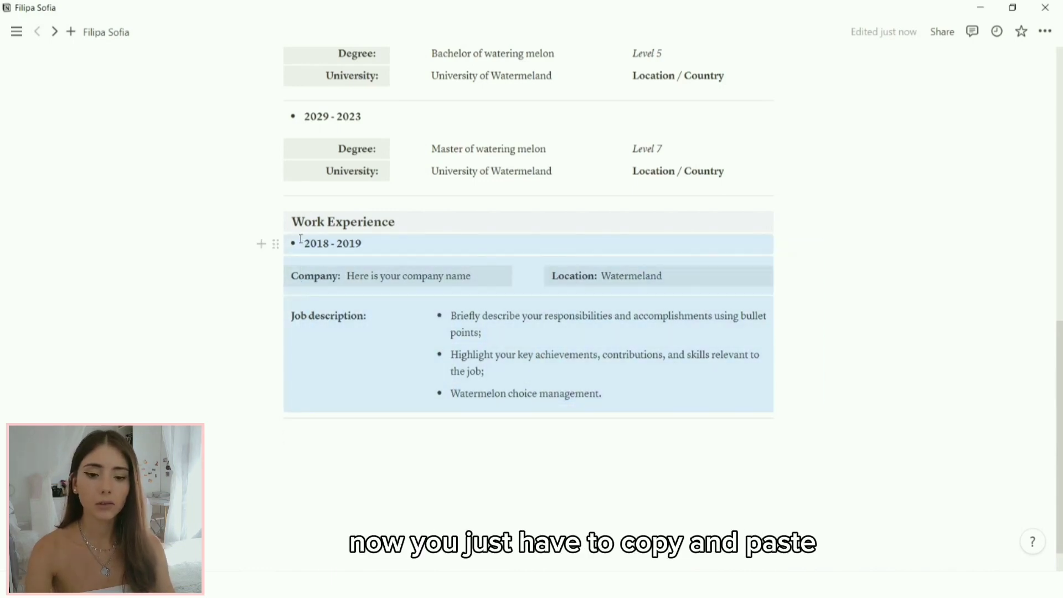
left_click(435, 439)
key("ctrl+v")
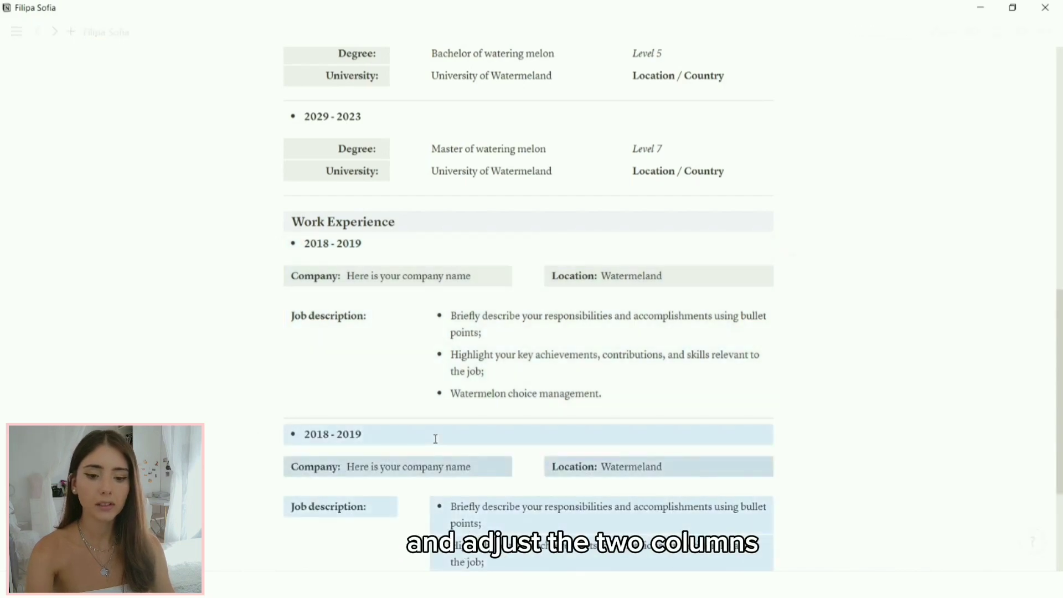
scroll(437, 432, "down", 4)
left_click(442, 425)
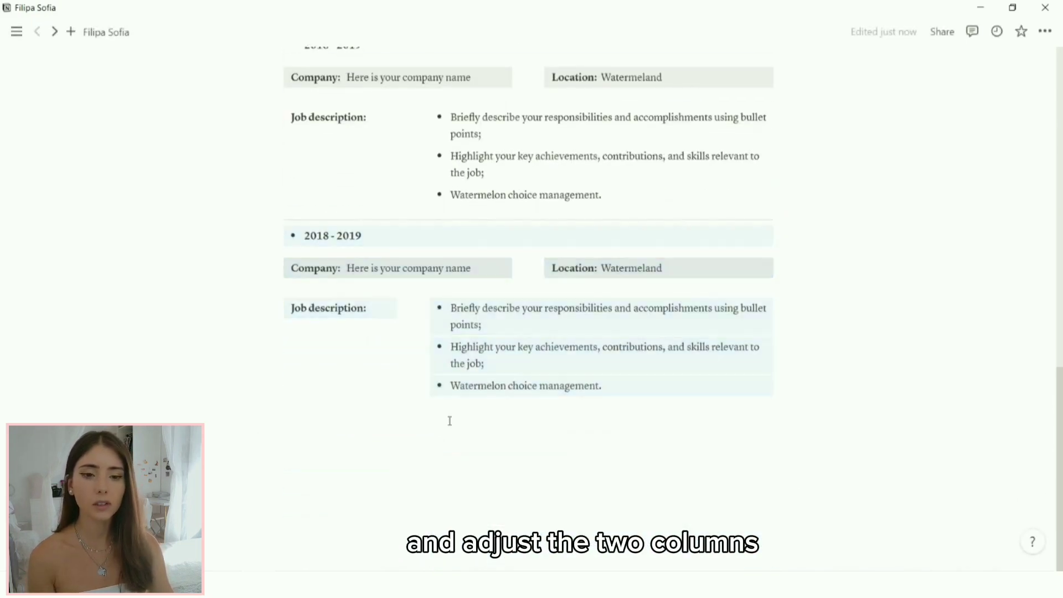
Step: Change the copied entry's dates to 2020 - 2023
left_click(323, 235)
key("BackSpace")
type("20")
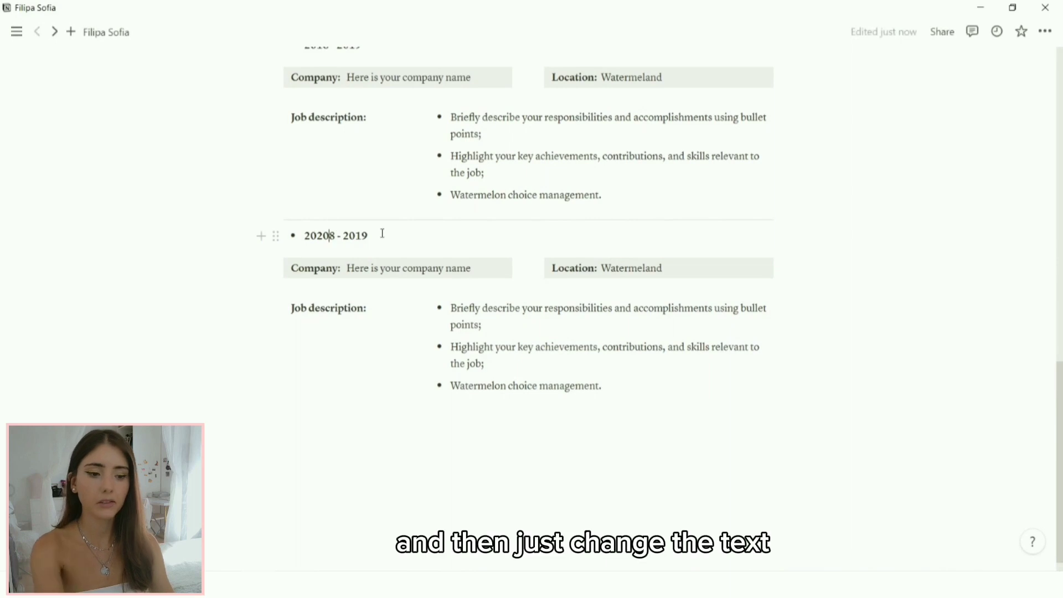
key("Delete")
left_click(382, 233)
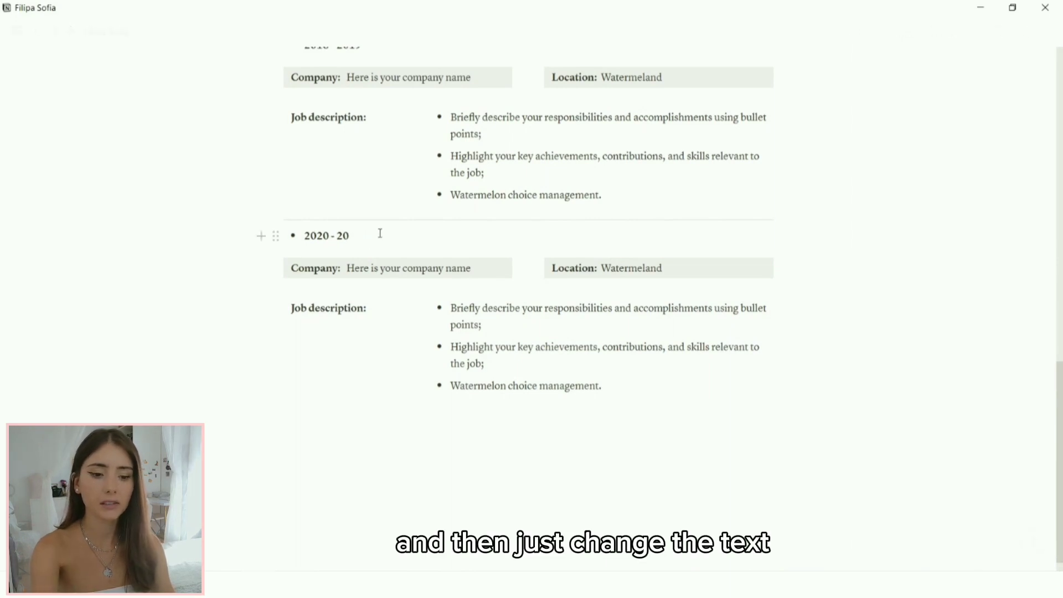
type("23")
left_click(428, 416)
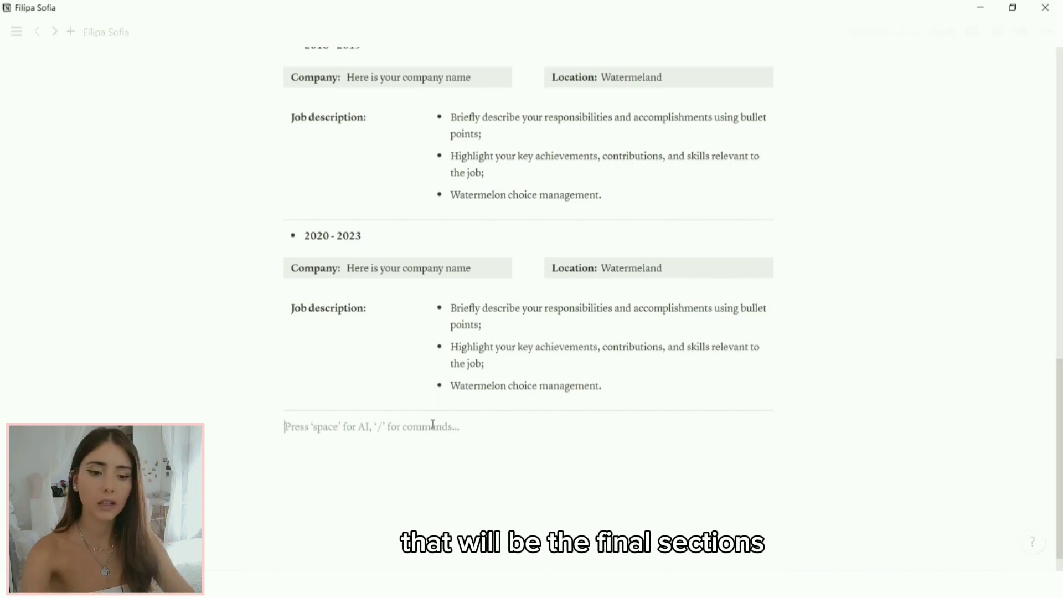
Step: Insert a two-column layout with a Heading 3 block in each column
type("/2")
key("Down")
key("Down")
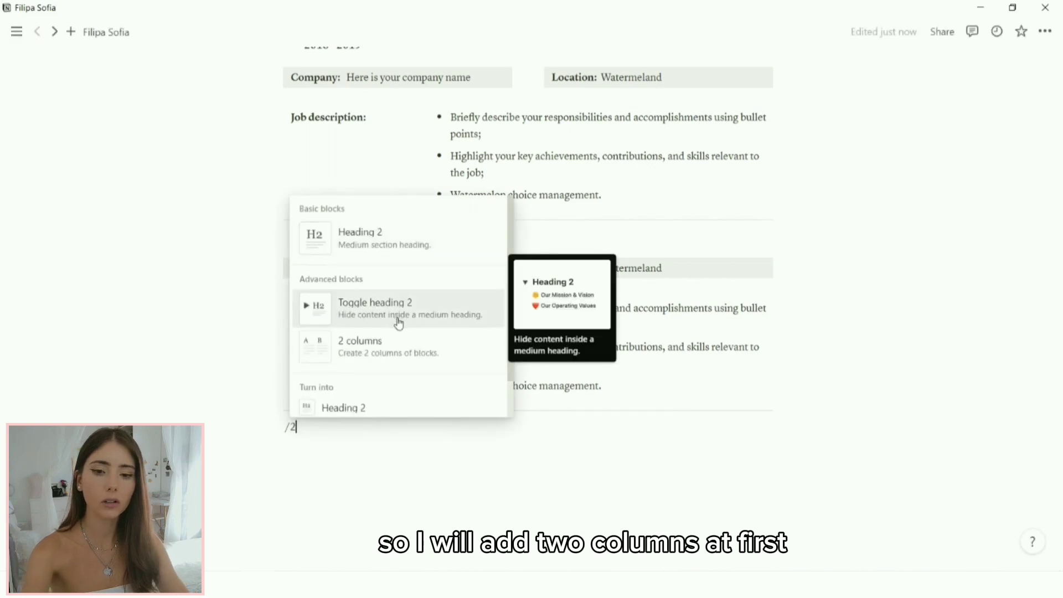
left_click(394, 349)
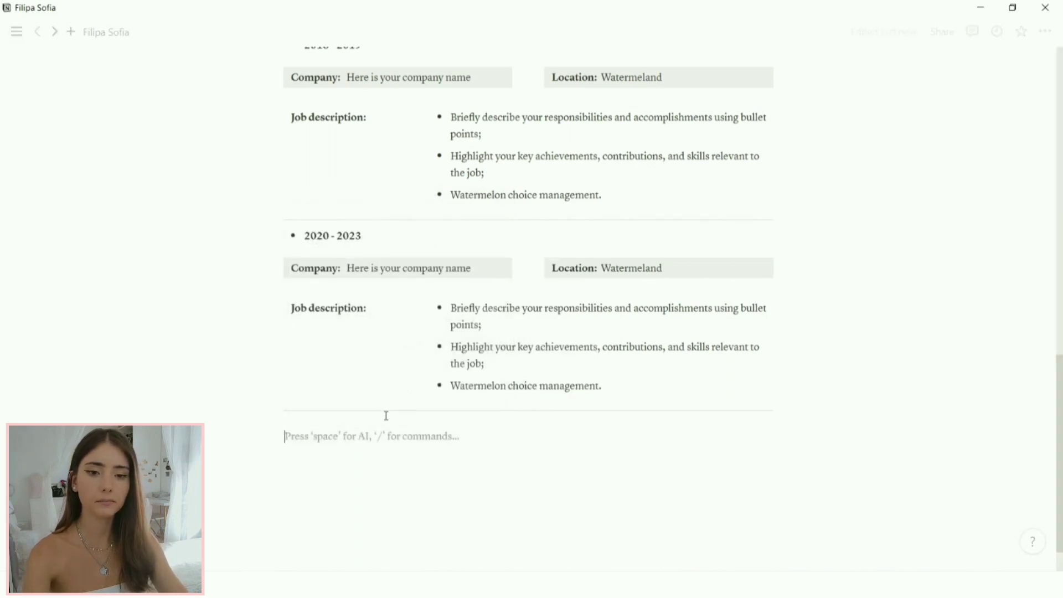
type("/hea")
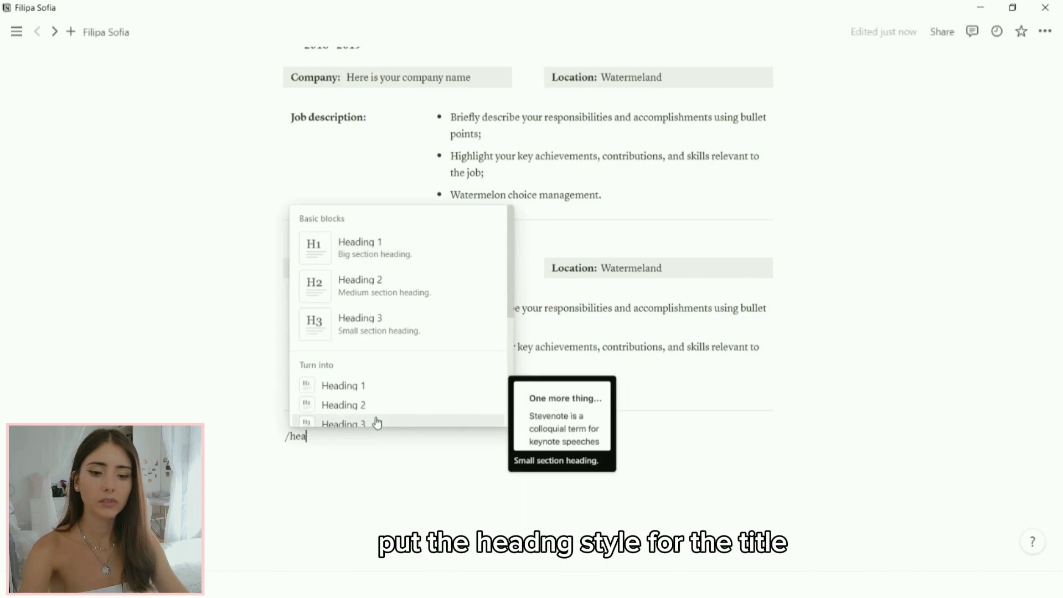
left_click(375, 423)
left_click(565, 439)
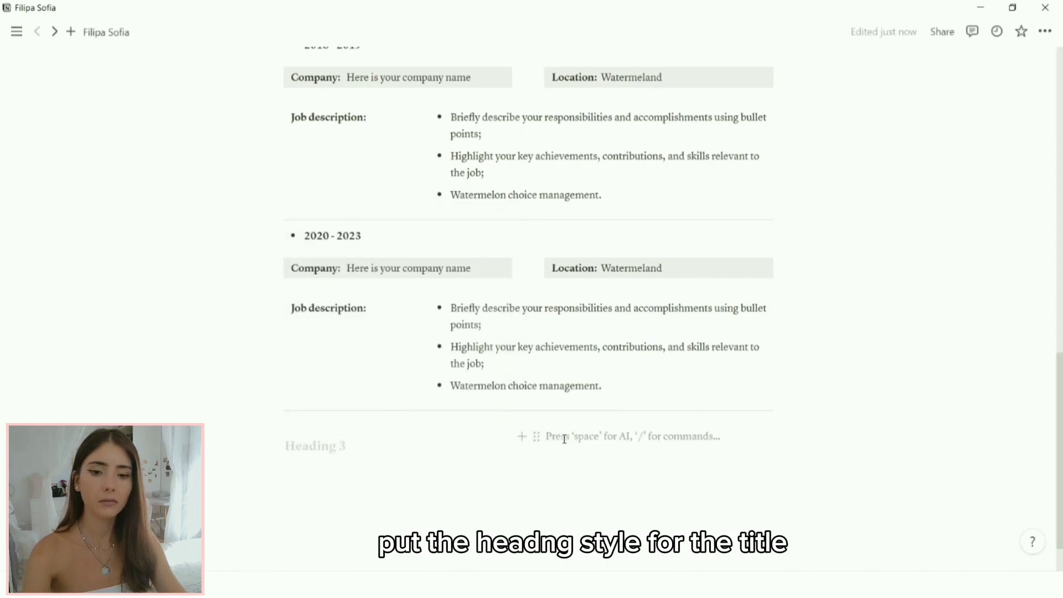
type("/hea")
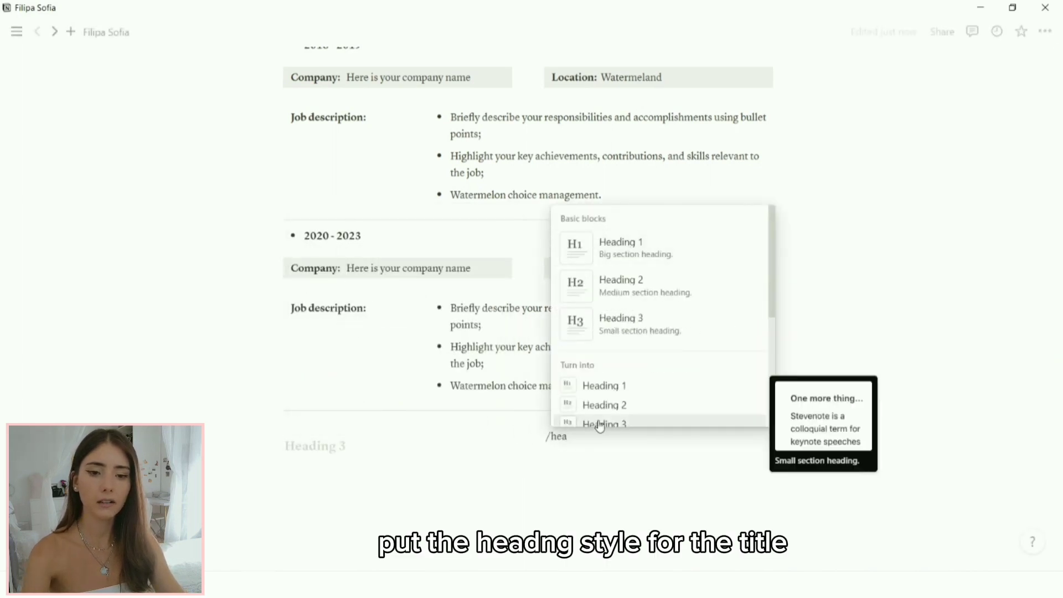
left_click(589, 423)
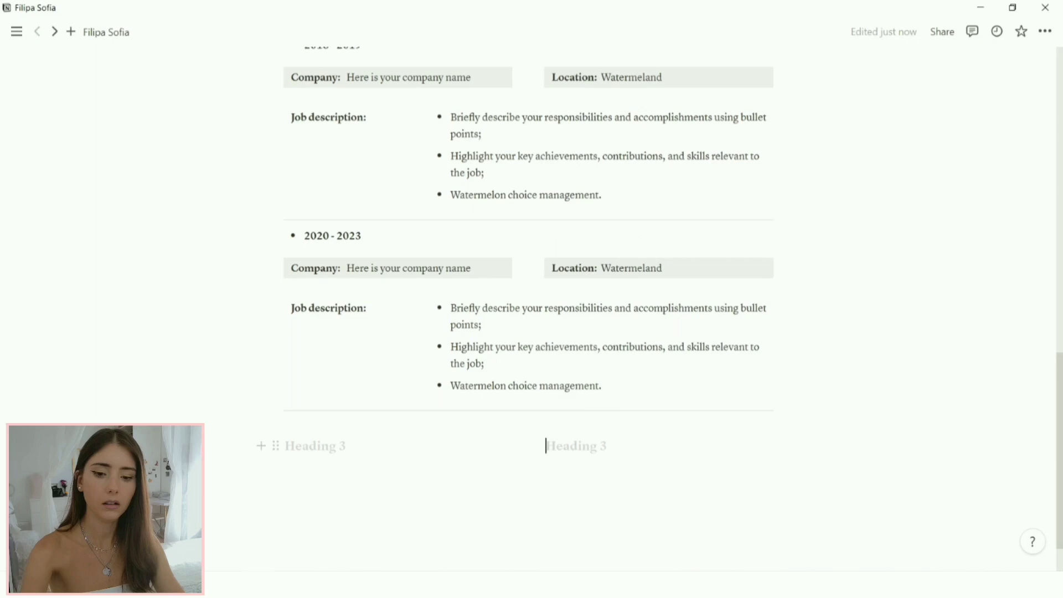
Step: Give the left heading a purple background and the right heading a coloured background
left_click(275, 446)
mouse_move(166, 513)
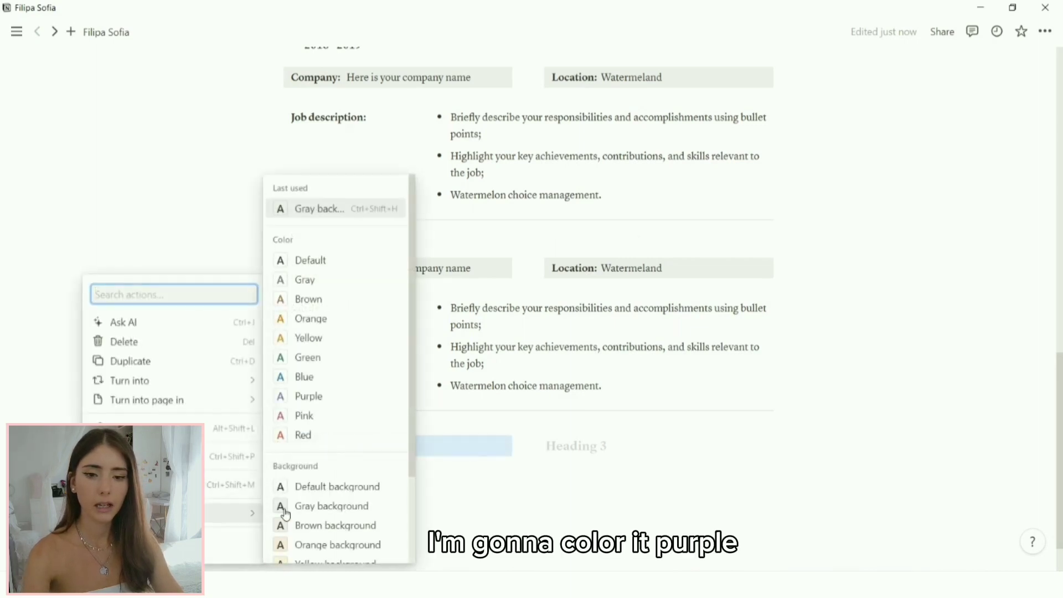
scroll(294, 504, "down", 2)
left_click(306, 512)
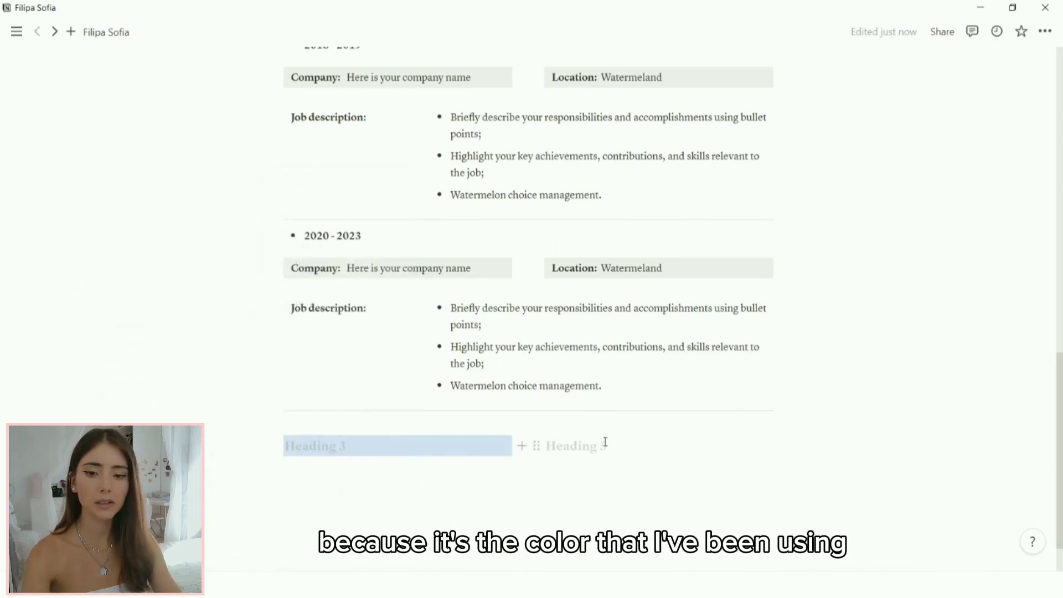
left_click(536, 445)
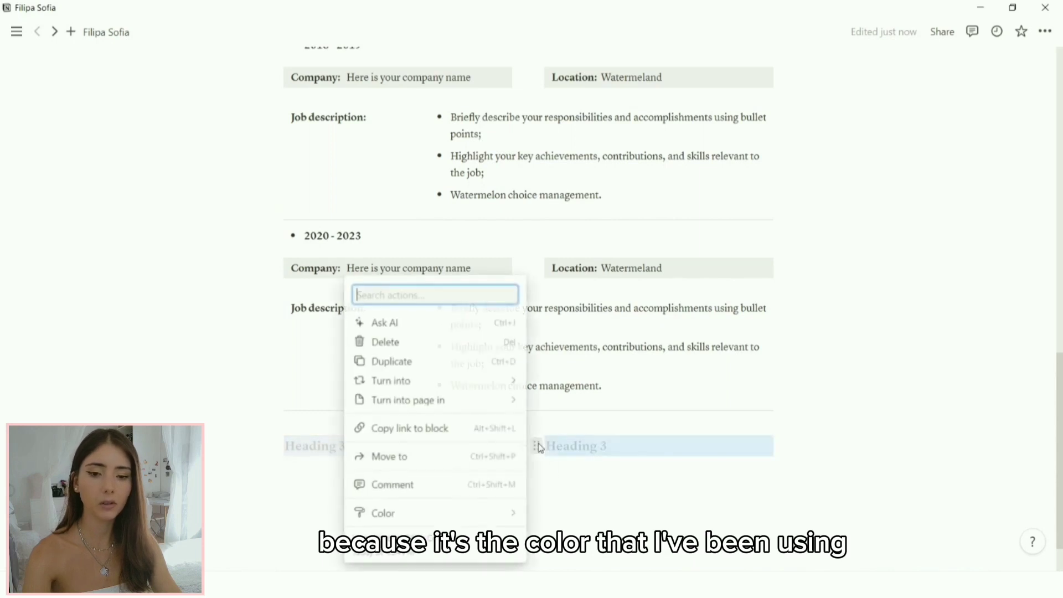
mouse_move(452, 513)
scroll(569, 515, "down", 2)
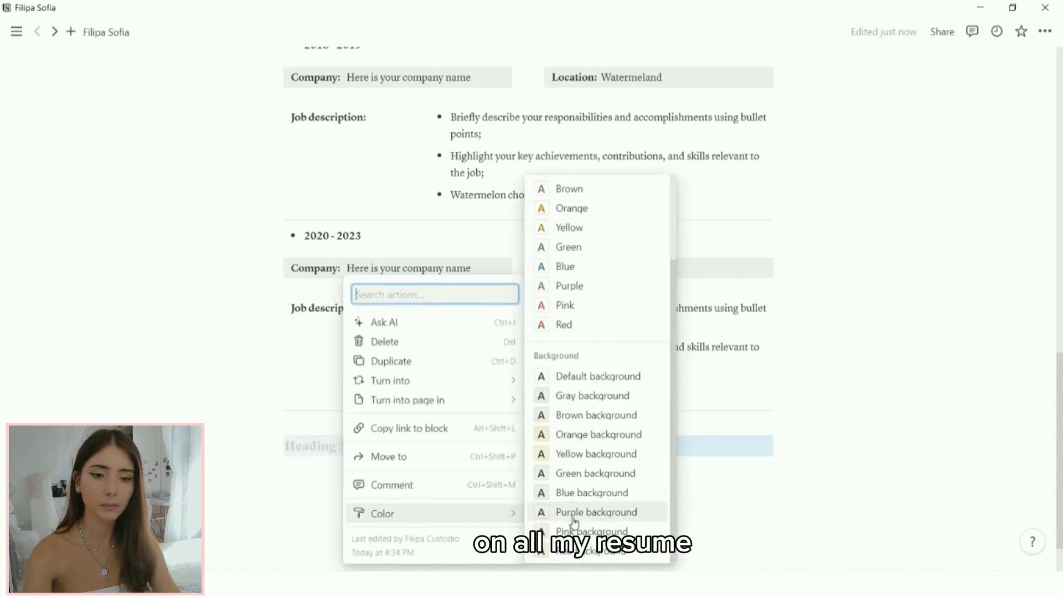
left_click(583, 513)
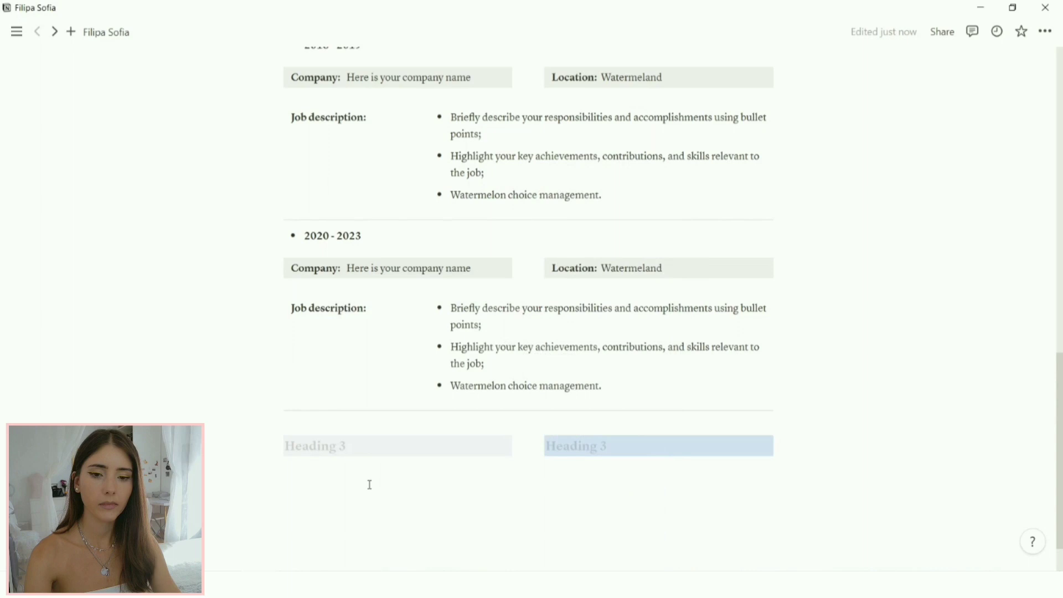
left_click(384, 450)
Step: Title the left heading 'Hobbies' and the right heading 'References'
type("Hobbies")
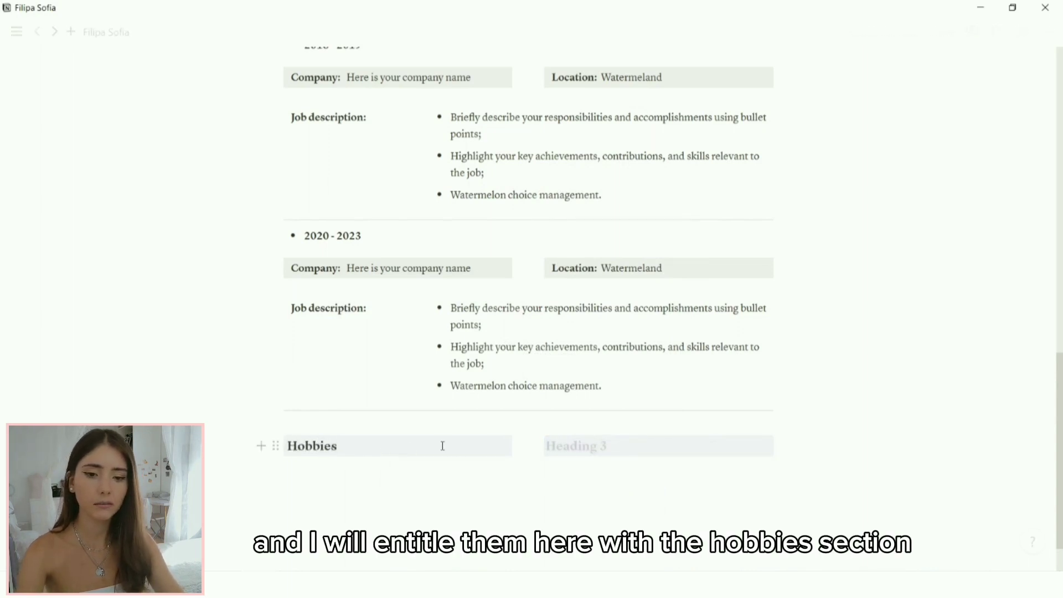
left_click(562, 443)
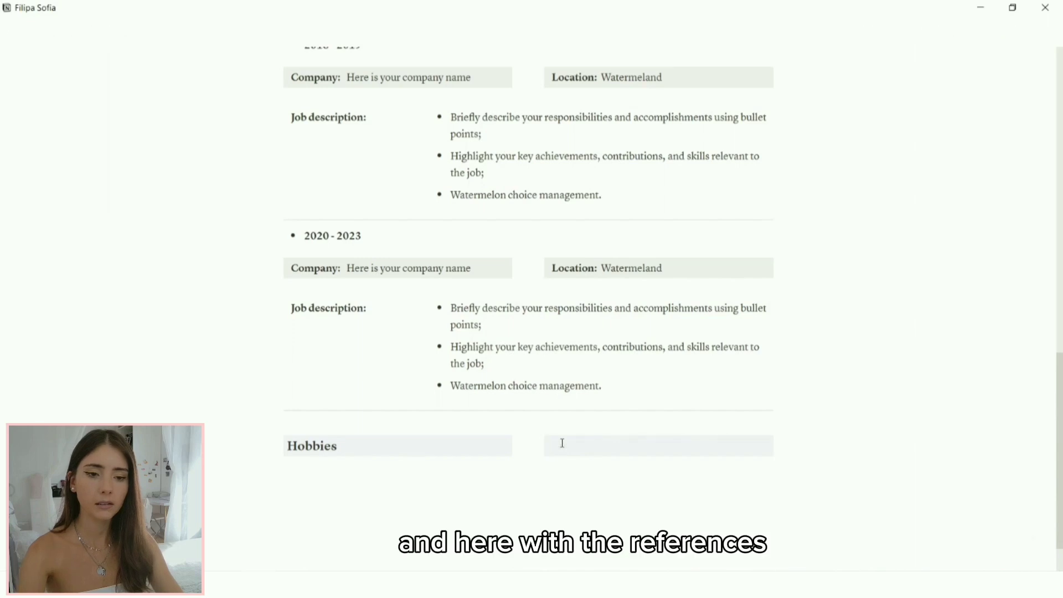
type("Reference")
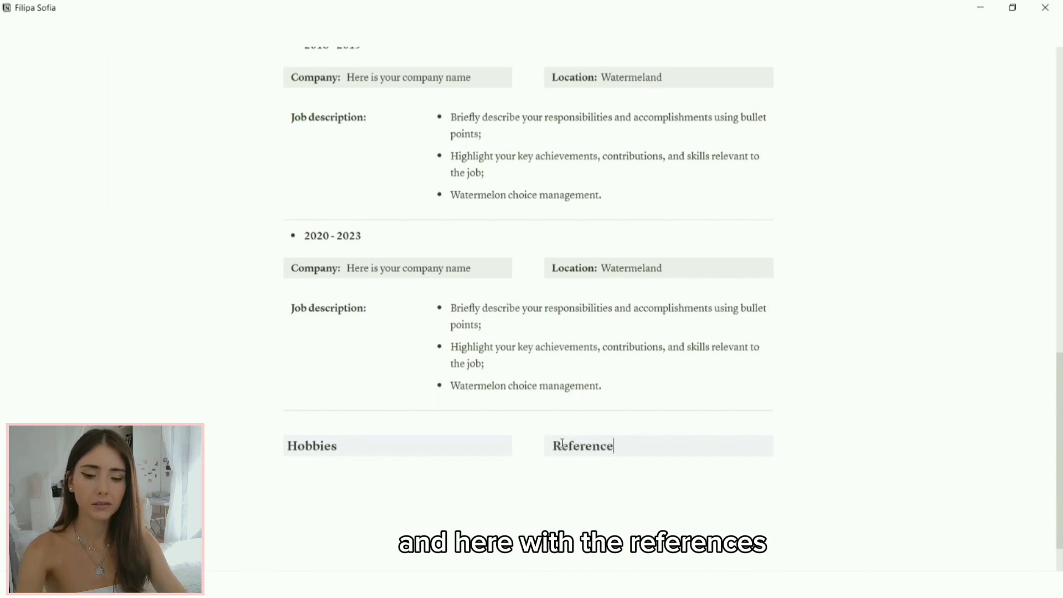
type("s")
left_click(289, 445)
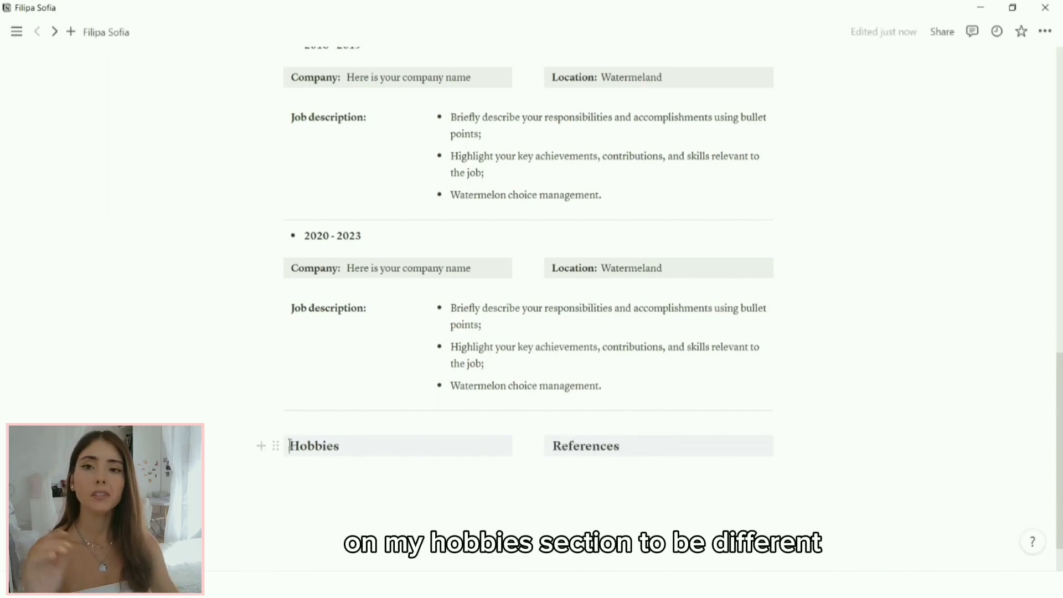
Step: Under Hobbies, add a numbered list of five hobbies from 'Go out friends' to 'Read a book'
left_click(346, 471)
type("/")
scroll(369, 256, "down", 2)
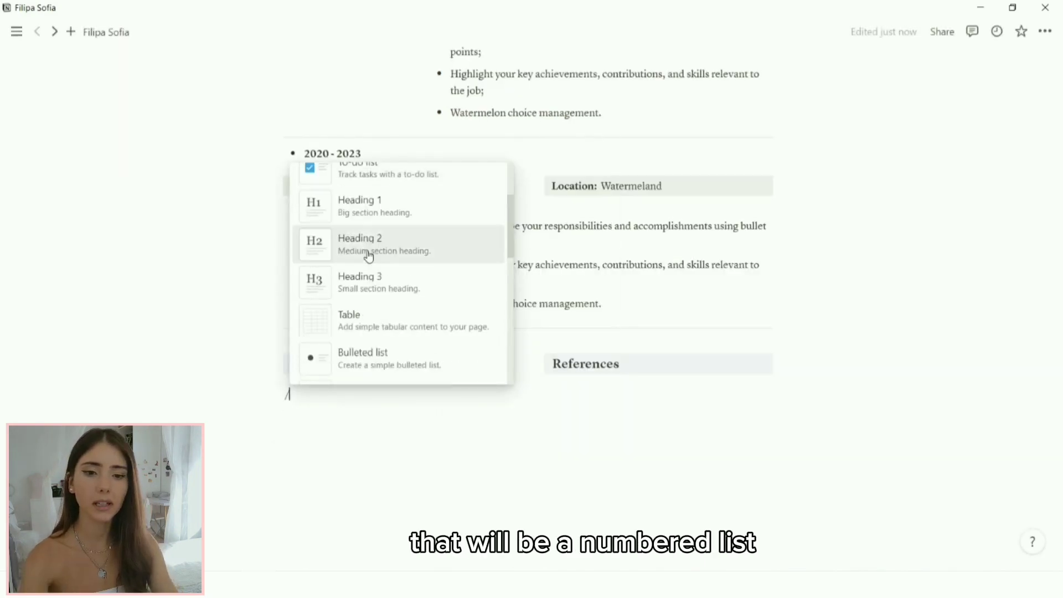
scroll(369, 255, "down", 1)
scroll(369, 254, "down", 2)
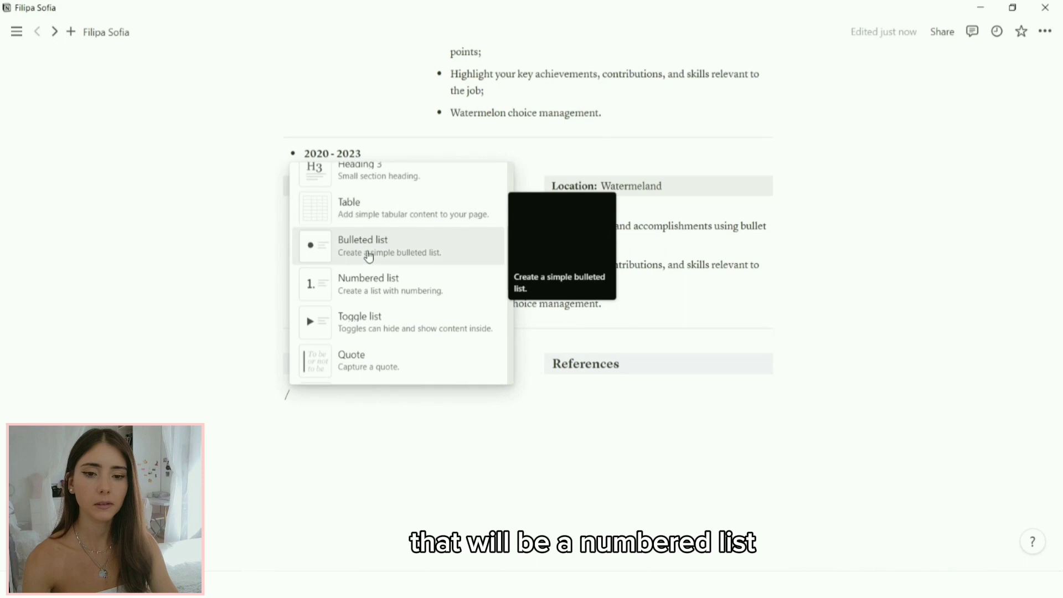
left_click(376, 293)
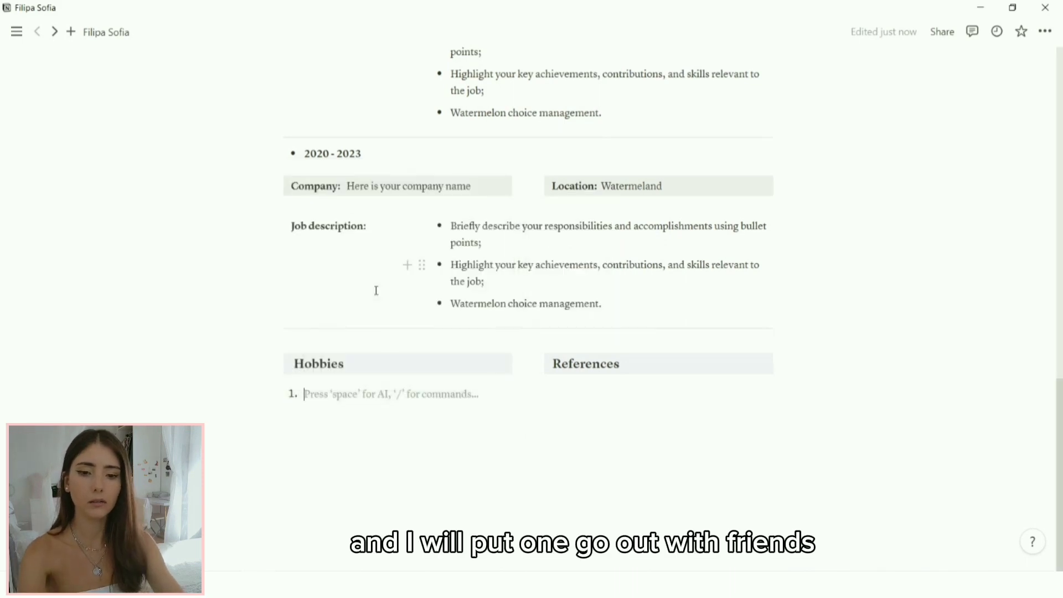
type("Go out ")
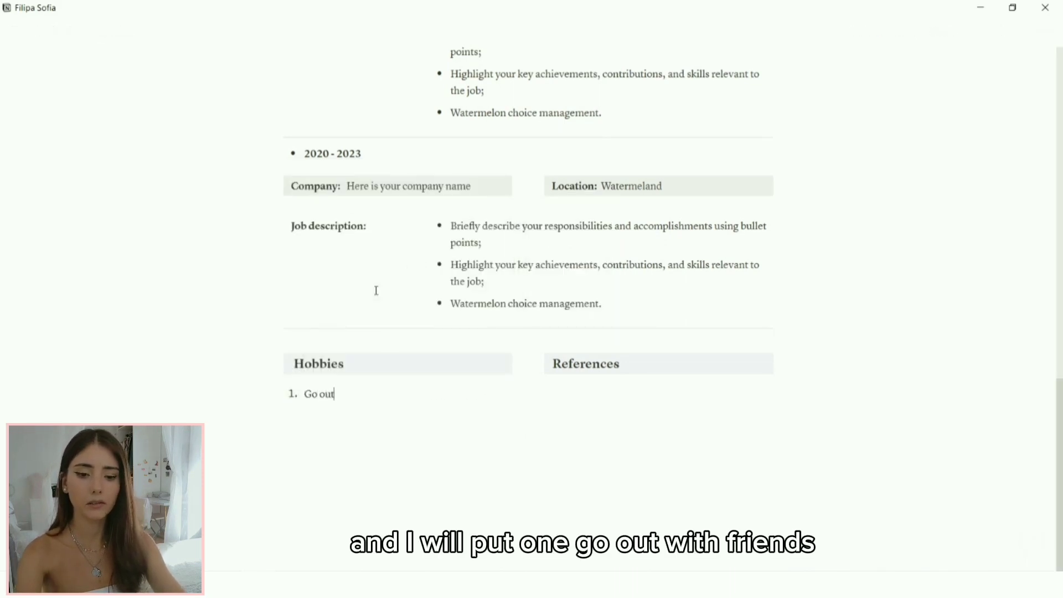
type("friends")
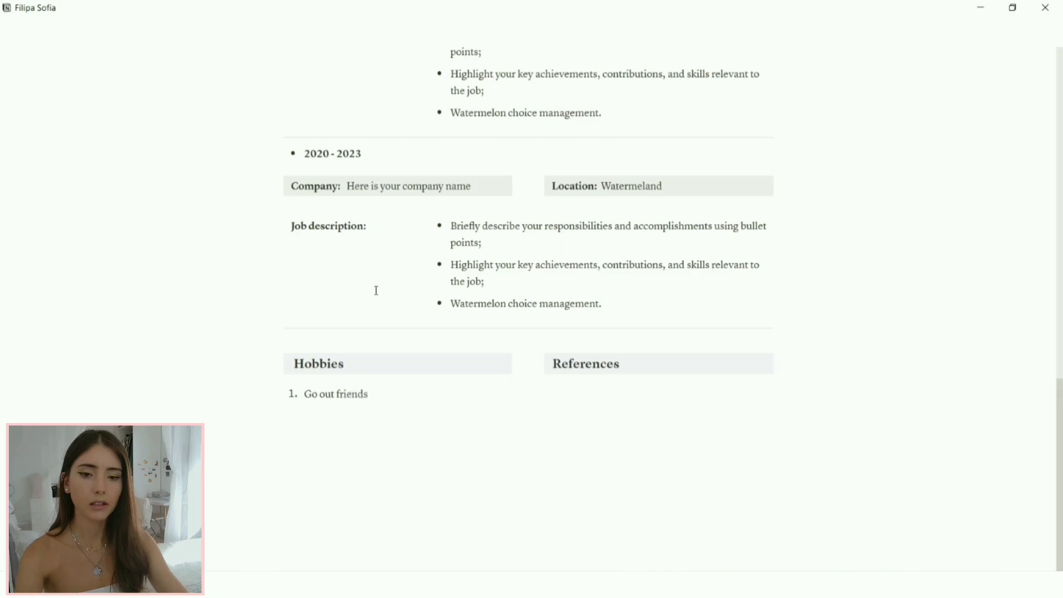
key("Return")
type("Ea")
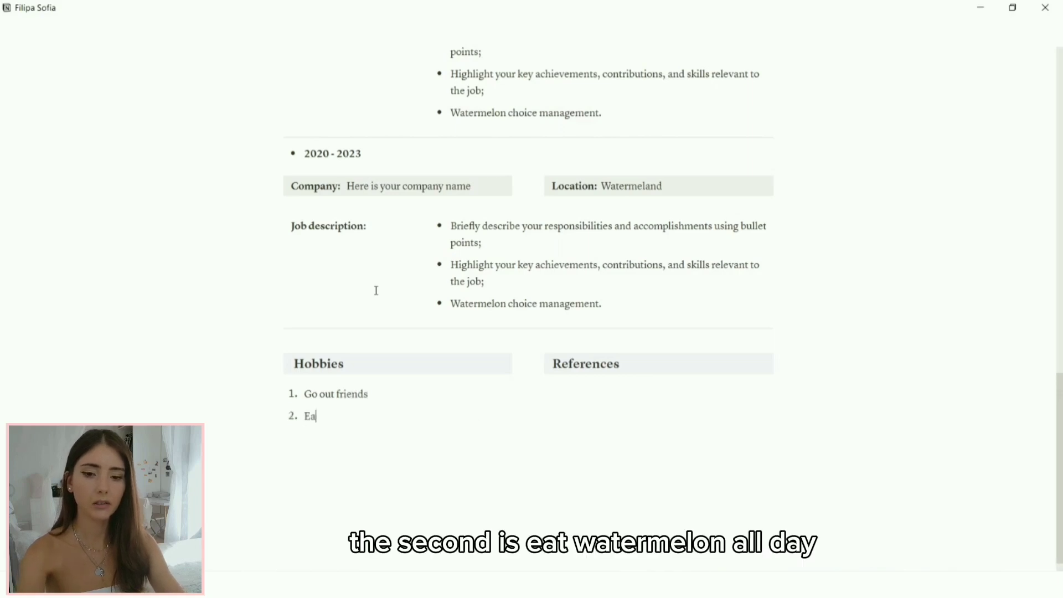
type("t waterlemon")
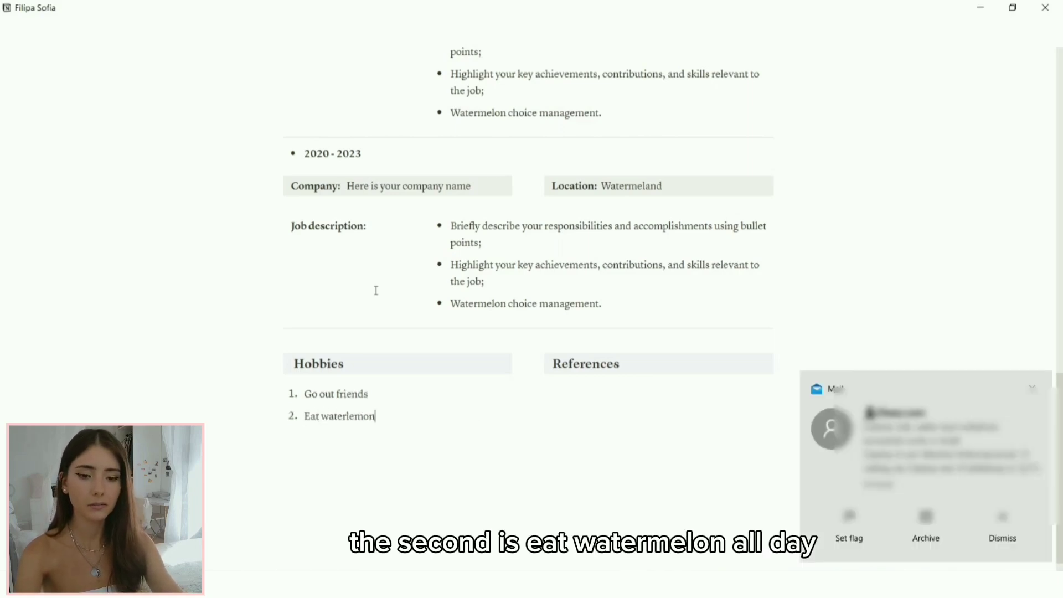
type(" all day")
key("Return")
type("Going cinema")
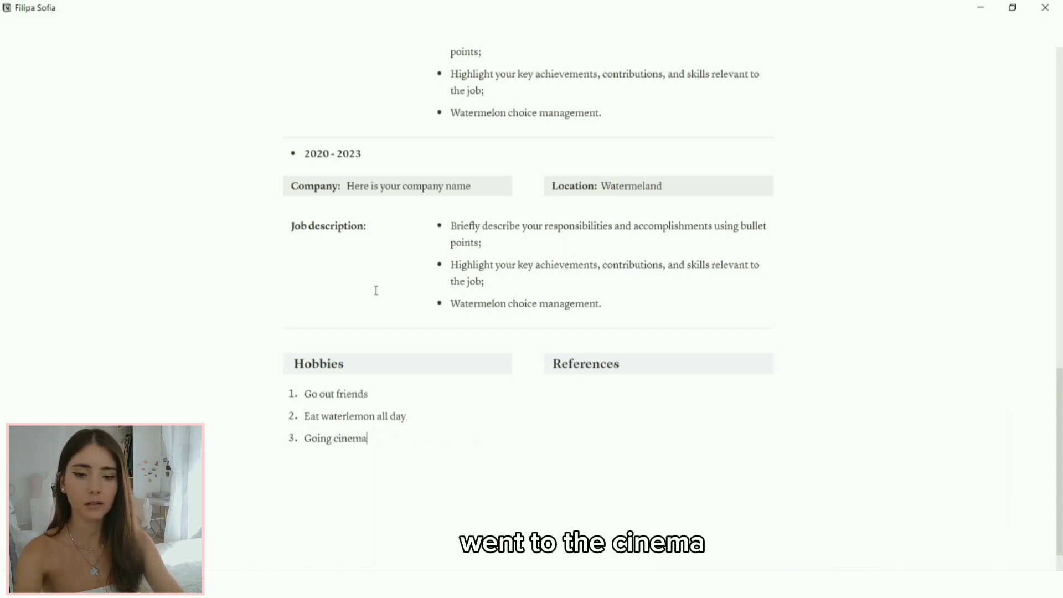
key("Return")
type("E")
scroll(352, 287, "down", 1)
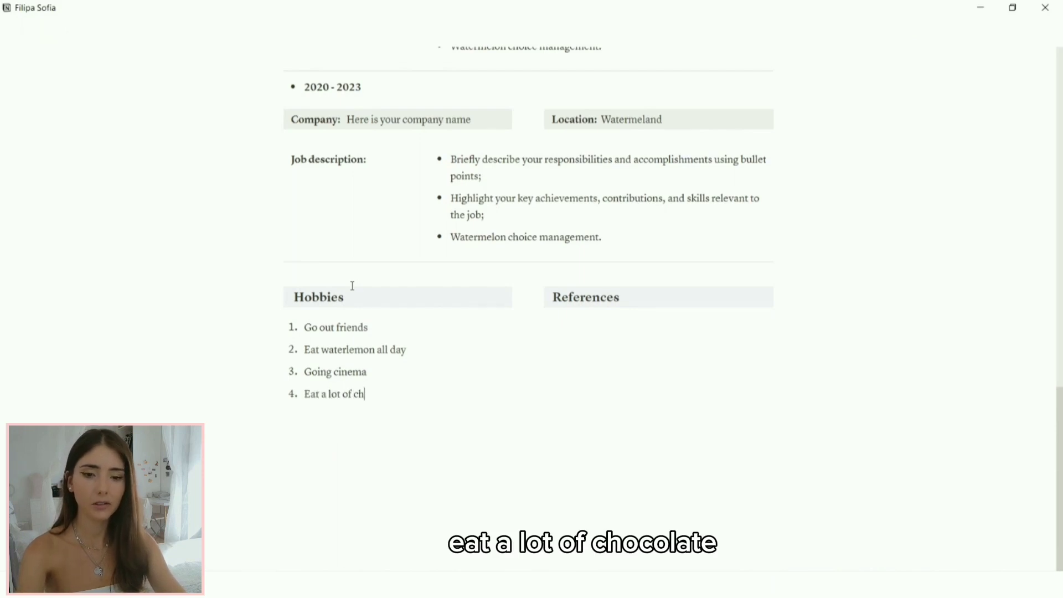
type("at a lot of chocolaet")
key("Return")
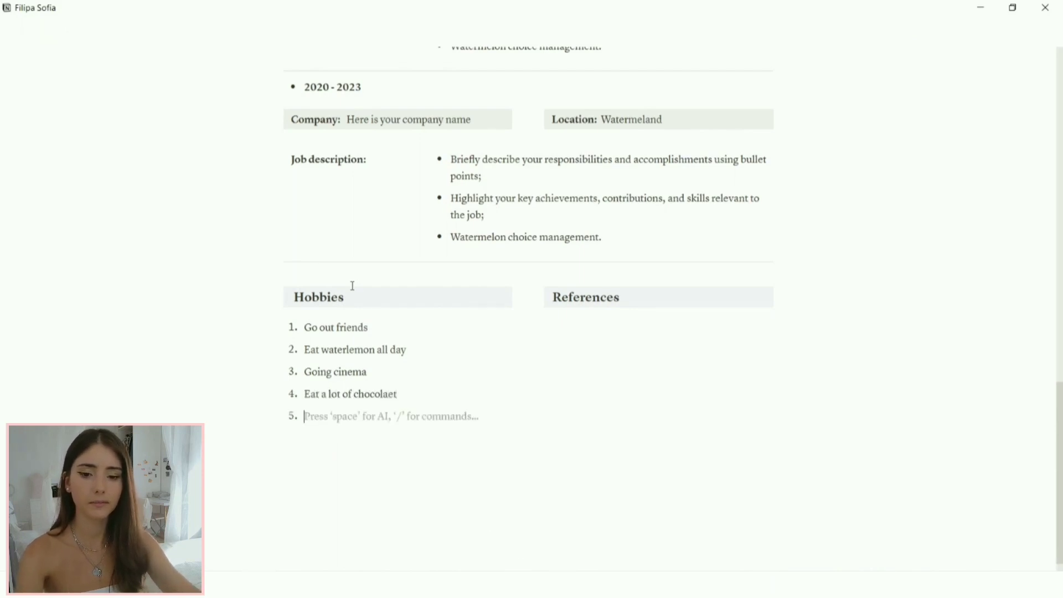
type("Read a book")
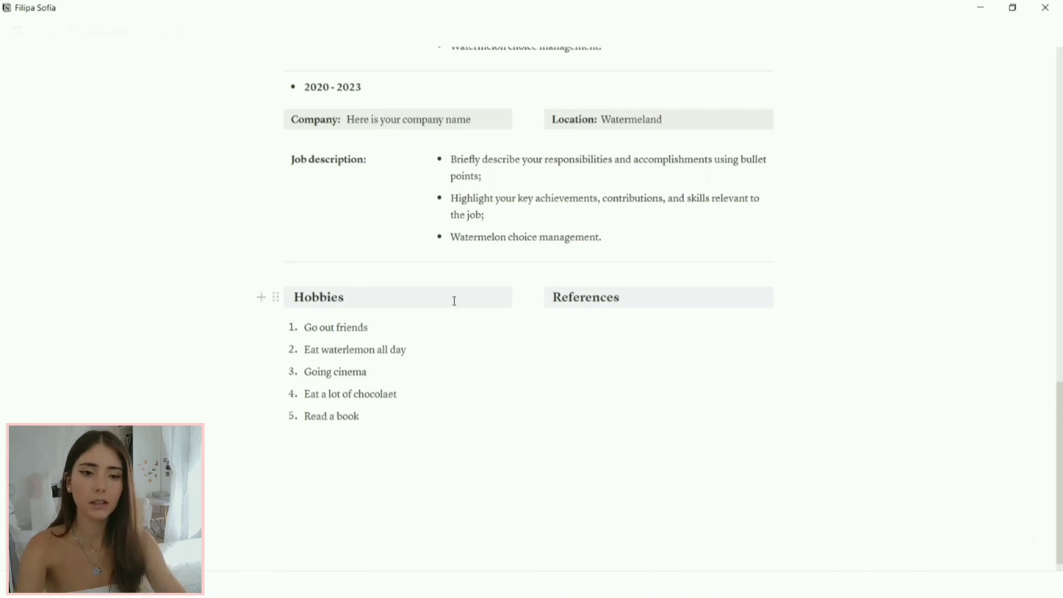
key("space")
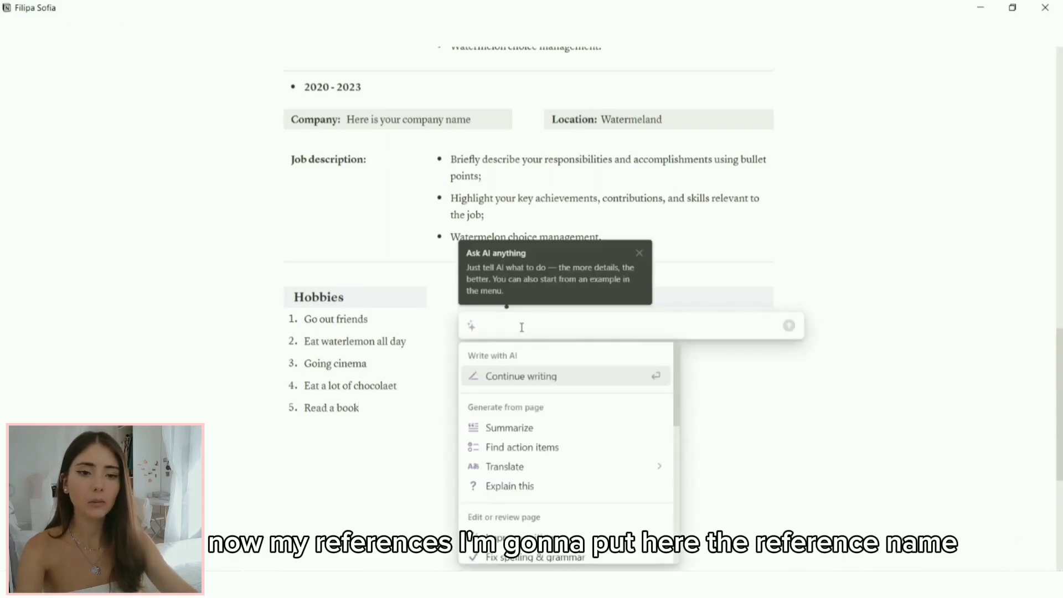
Step: Under References, add a grey-shaded line reading 'Reference name: Name in here'
key("Escape")
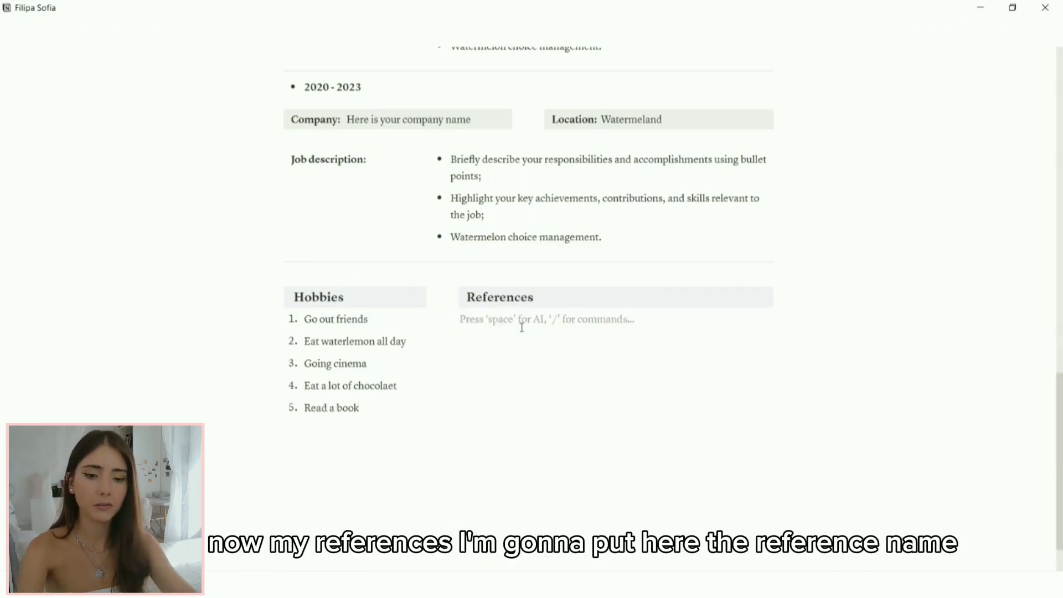
type("Refer")
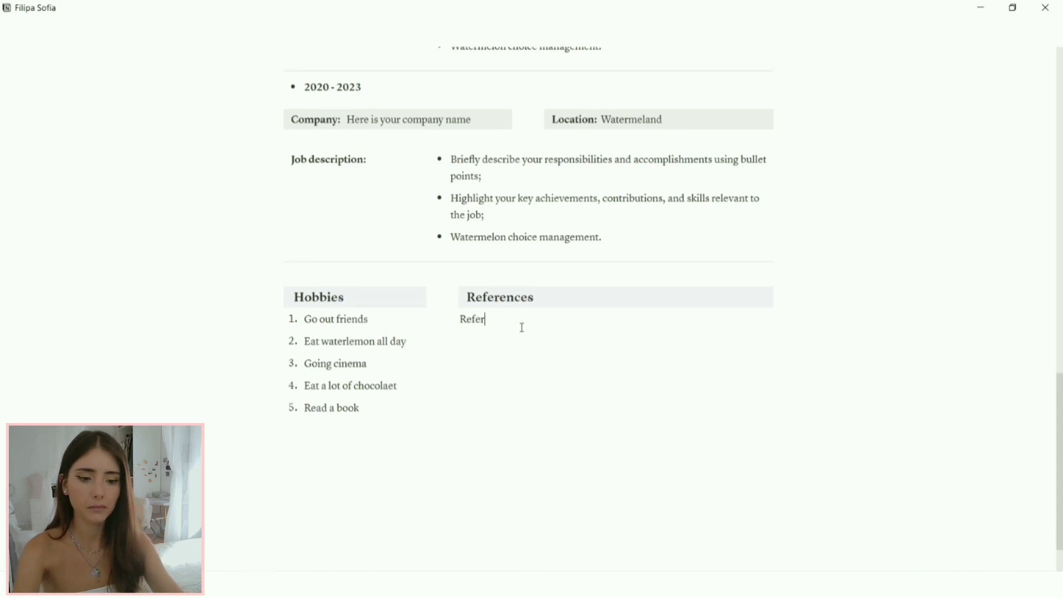
type("ence name")
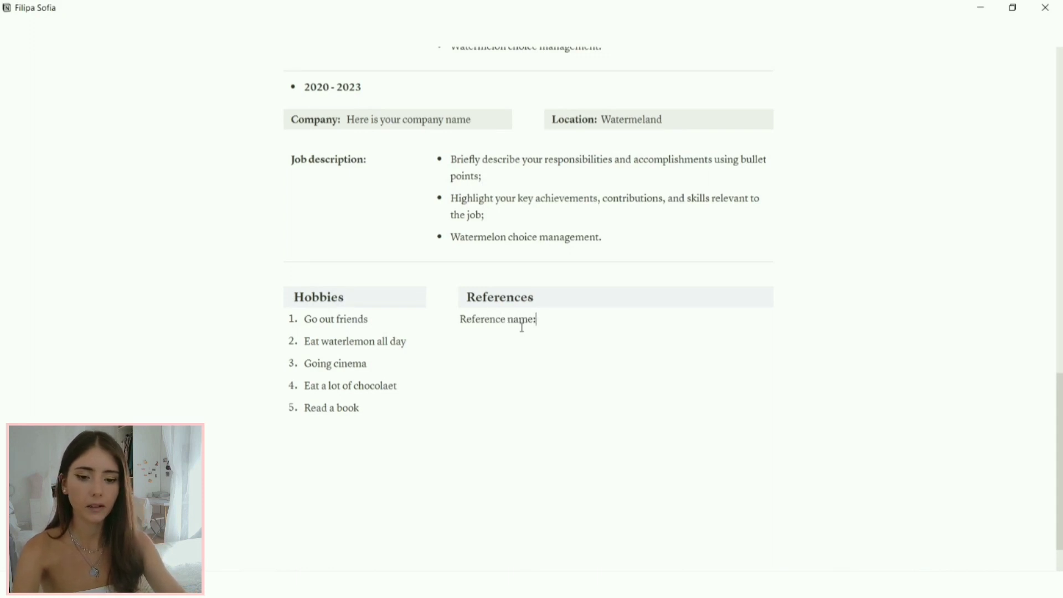
type(": Name")
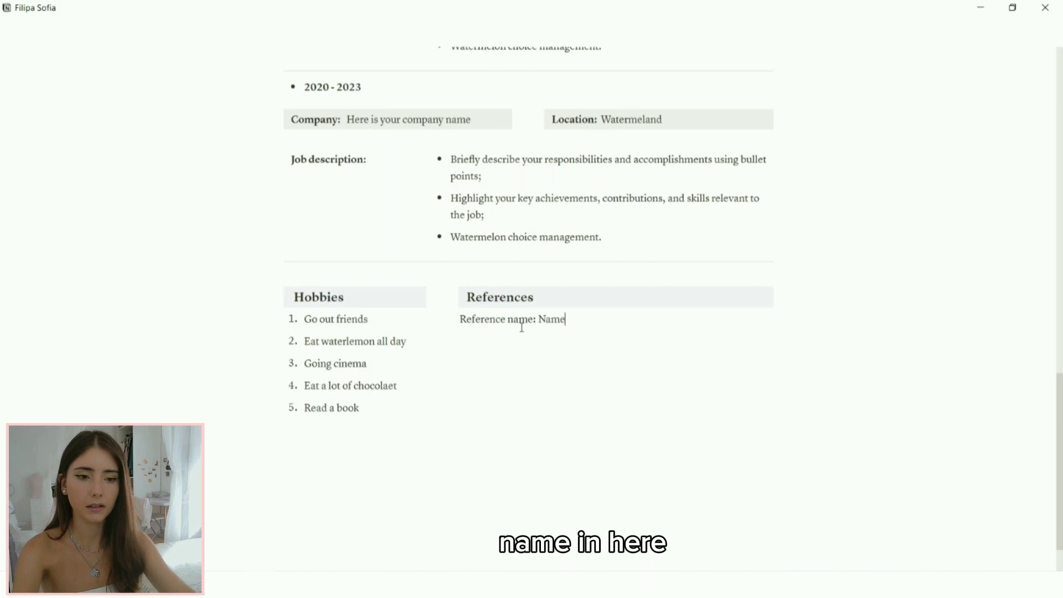
type(" in hr")
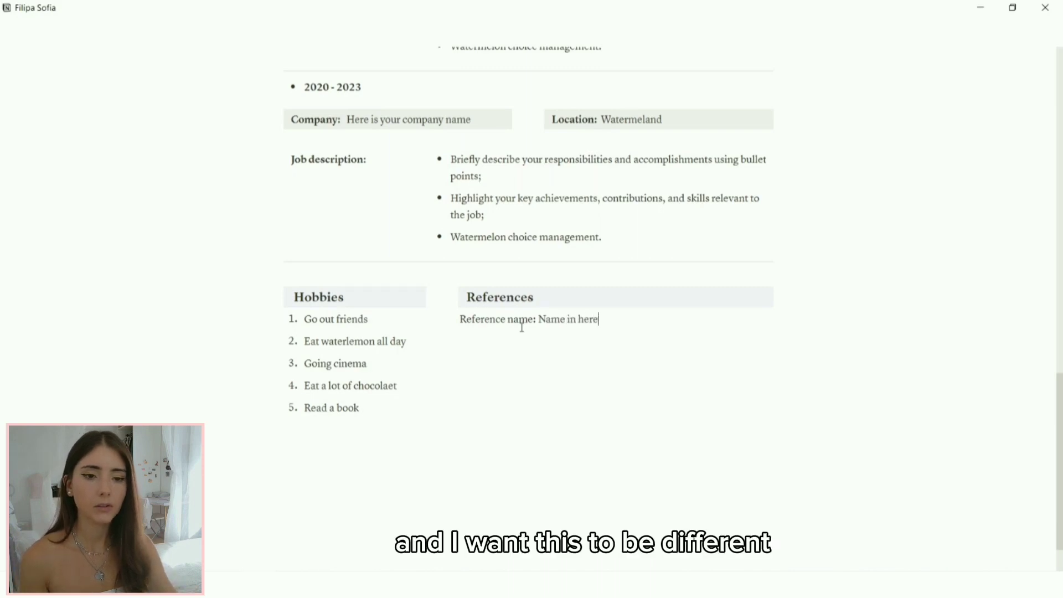
left_click(450, 319)
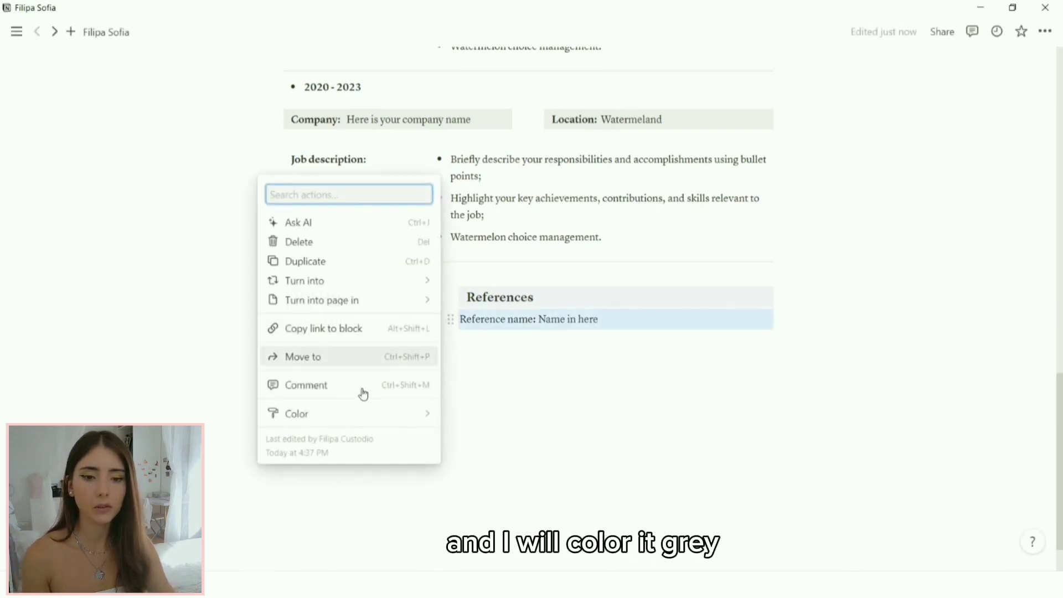
mouse_move(351, 417)
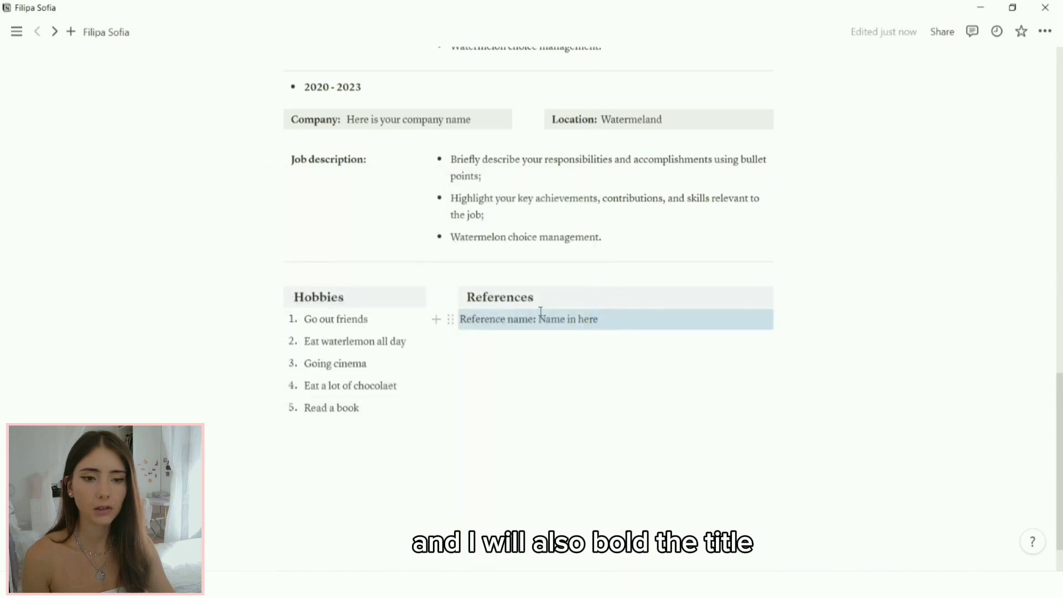
left_click(536, 318)
Step: Bold the 'Reference name:' label and add 'Available on request' on the next line
left_click_drag(538, 319, 459, 321)
left_click(639, 293)
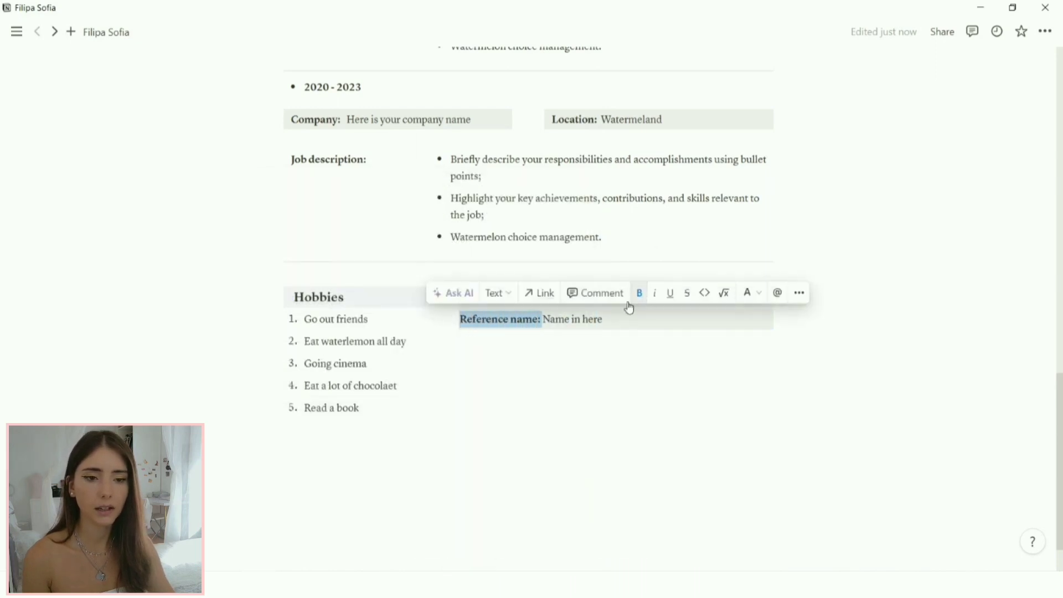
left_click(543, 320)
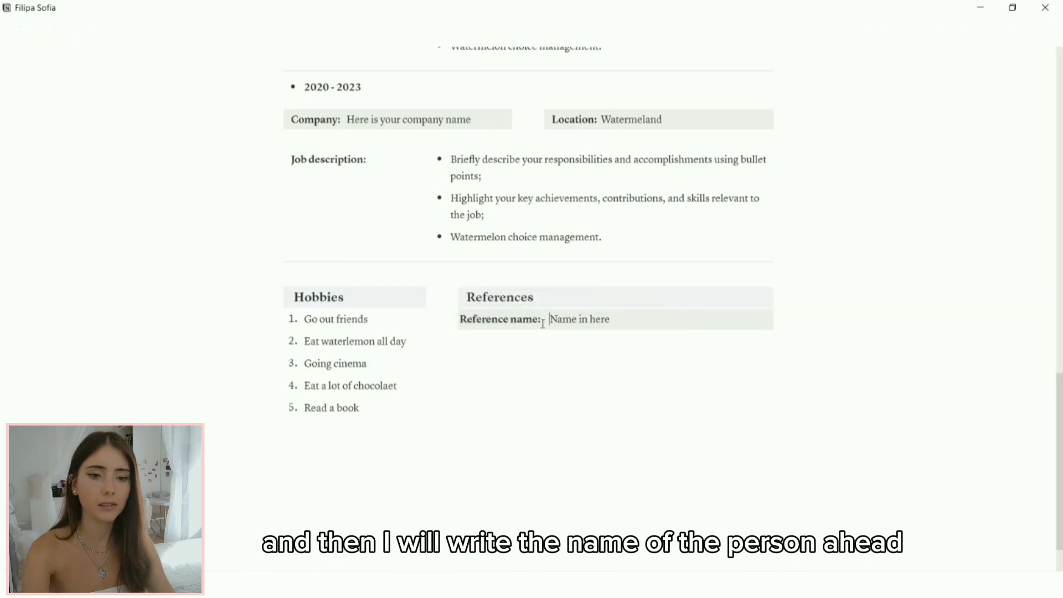
left_click(537, 346)
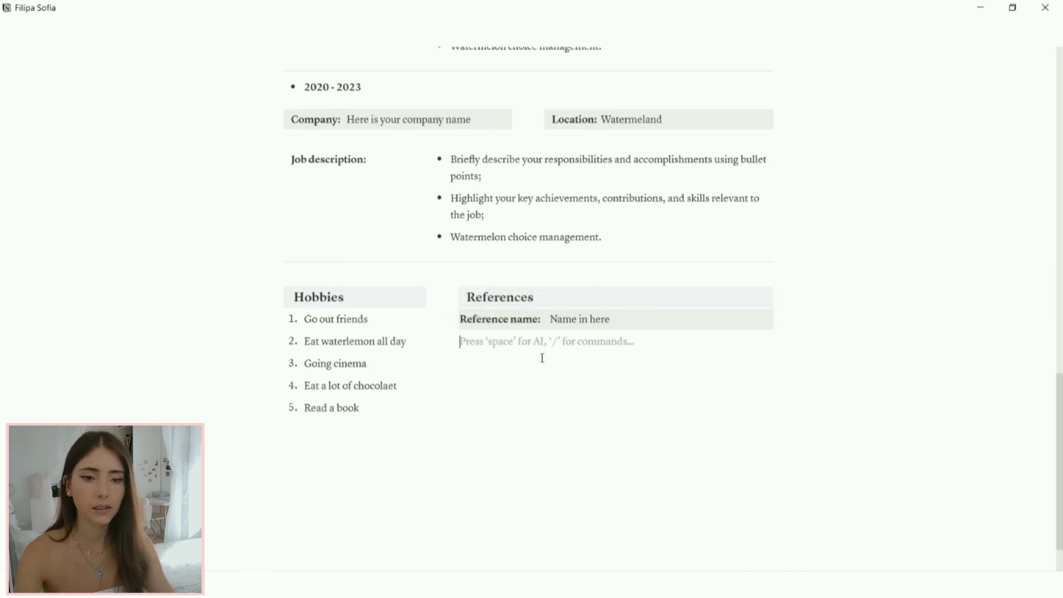
type("Availa")
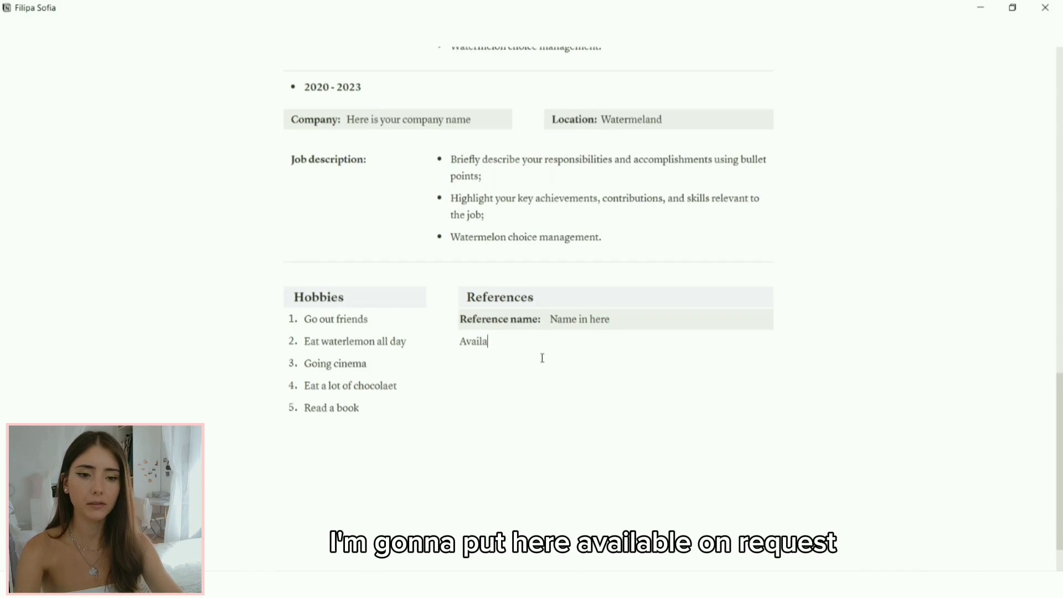
type("ble on req")
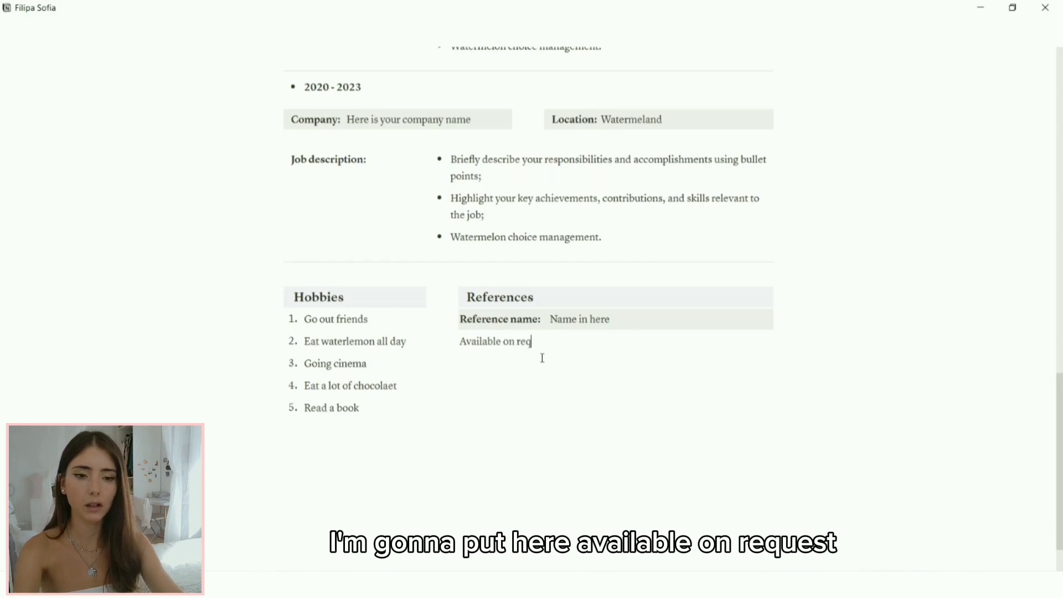
type("uest.")
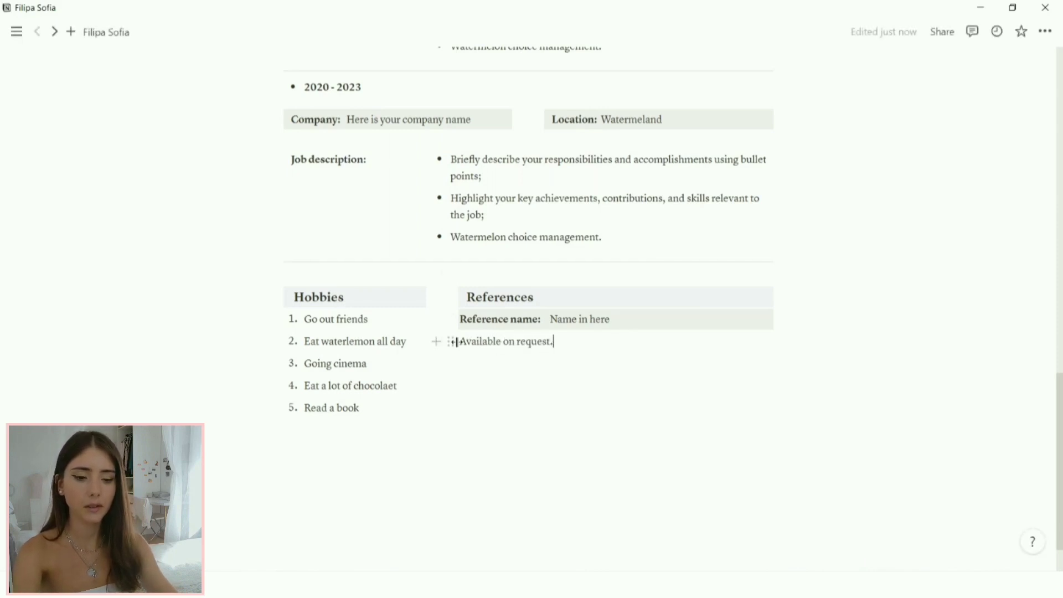
Step: Italicize the 'Available on request.' line
left_click(450, 341)
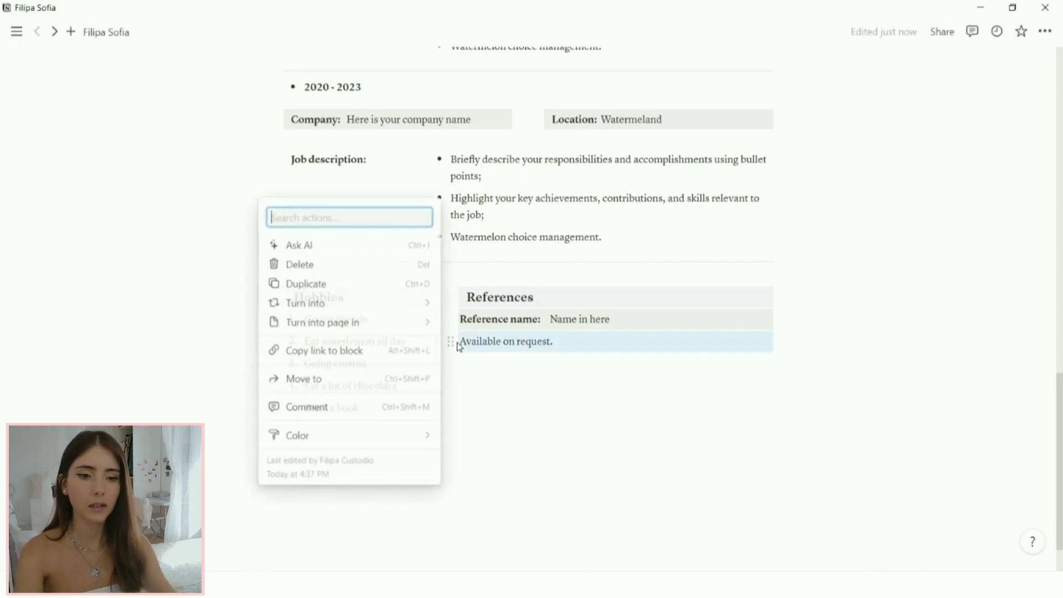
left_click(563, 342)
left_click_drag(561, 342, 459, 342)
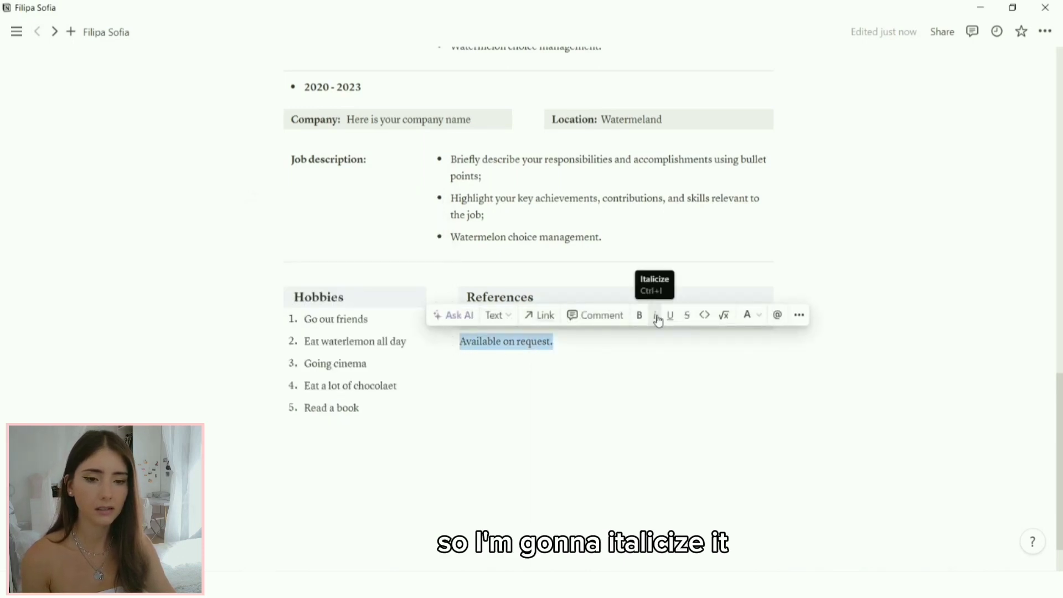
left_click(657, 320)
Step: Add a bulleted item with the pasted reference description, then begin a plain Email line
left_click(579, 369)
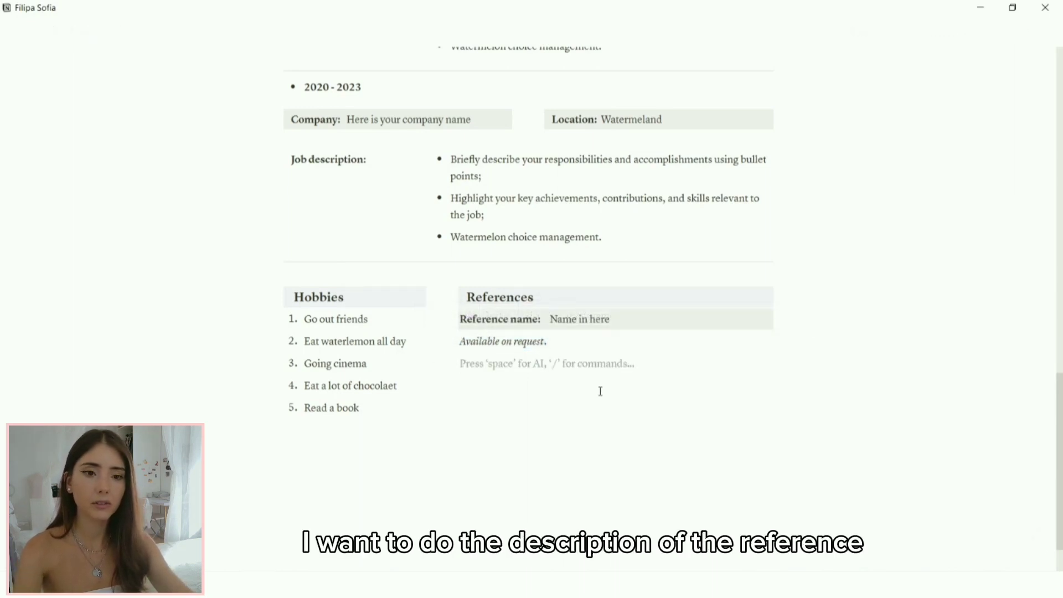
type("/")
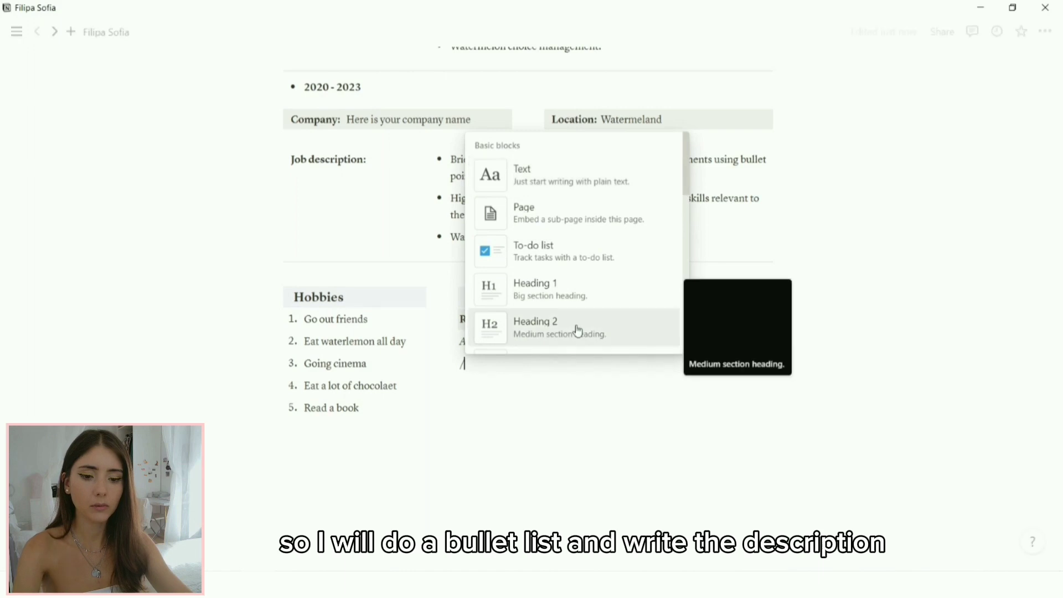
type("b")
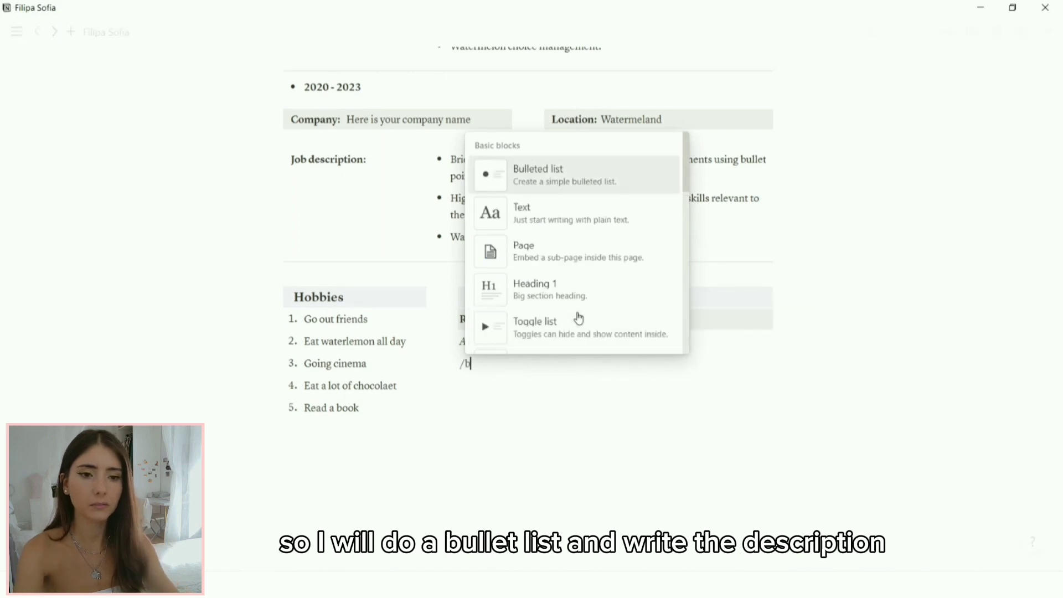
left_click(575, 183)
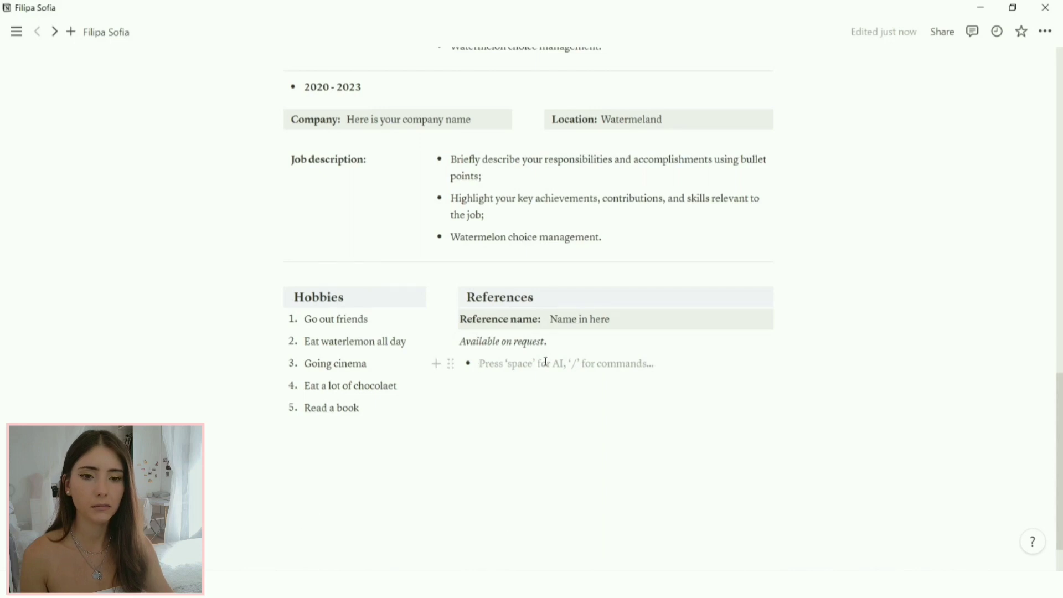
type("Write the reference description about the work you’ve done in the previous company.")
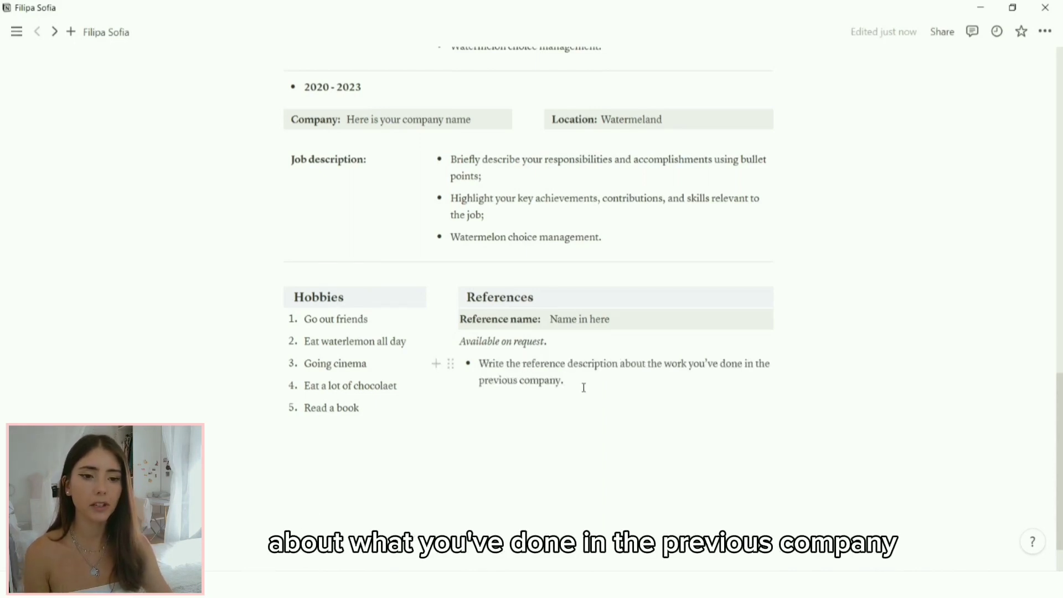
key("Return")
key("BackSpace")
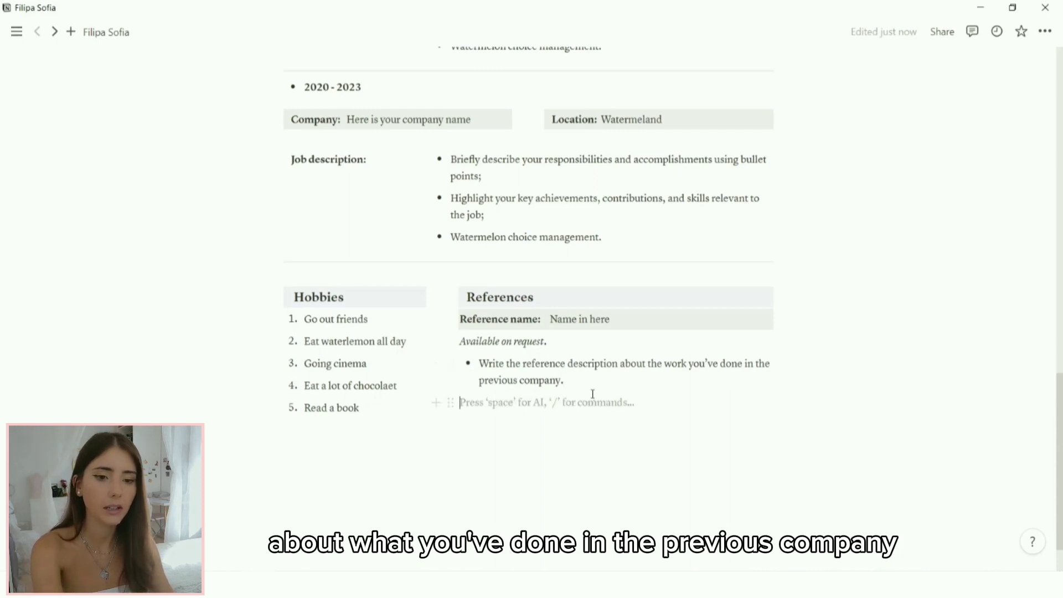
type("Email:")
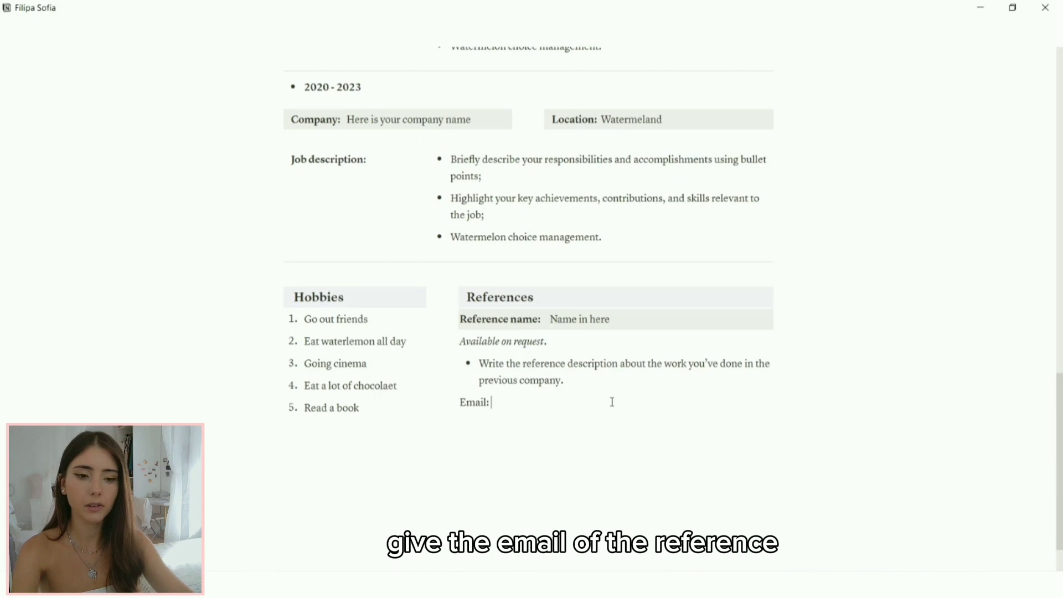
Step: Bold the 'Email:' label and enter the reference's e-mail address after it
left_click_drag(491, 403, 459, 403)
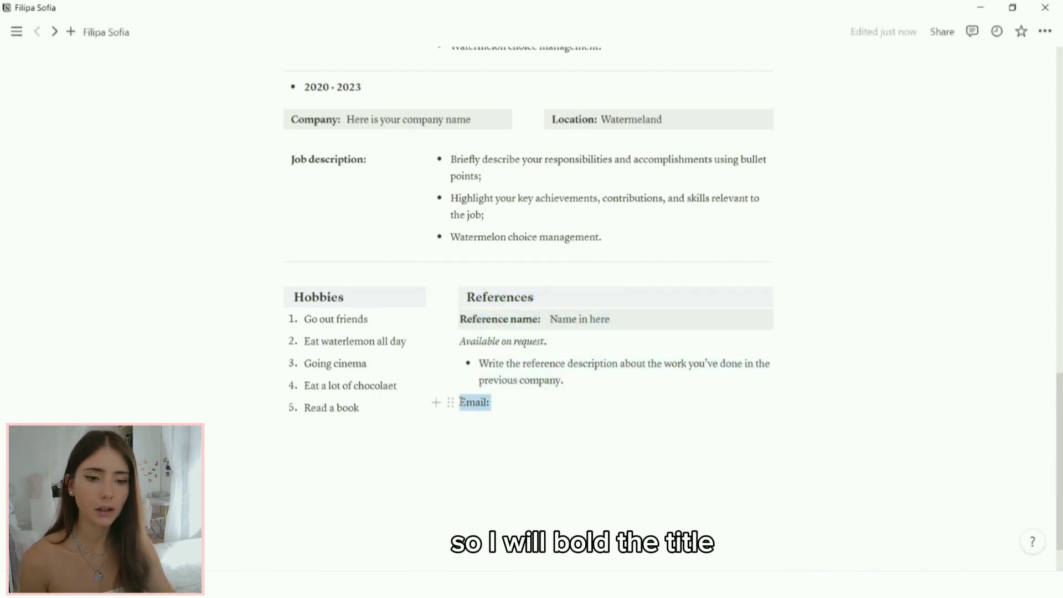
left_click(640, 377)
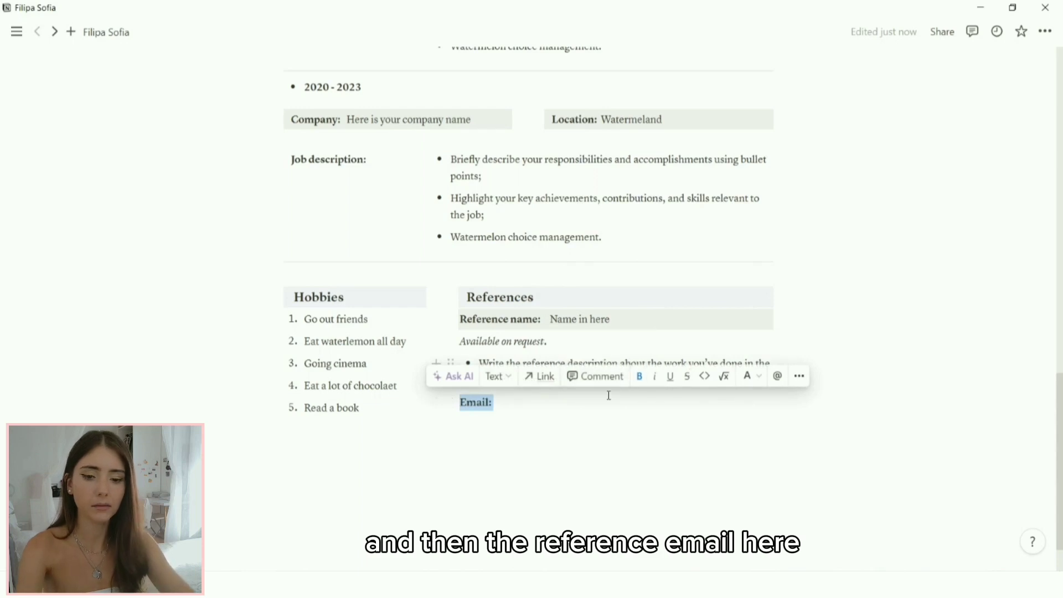
left_click(591, 399)
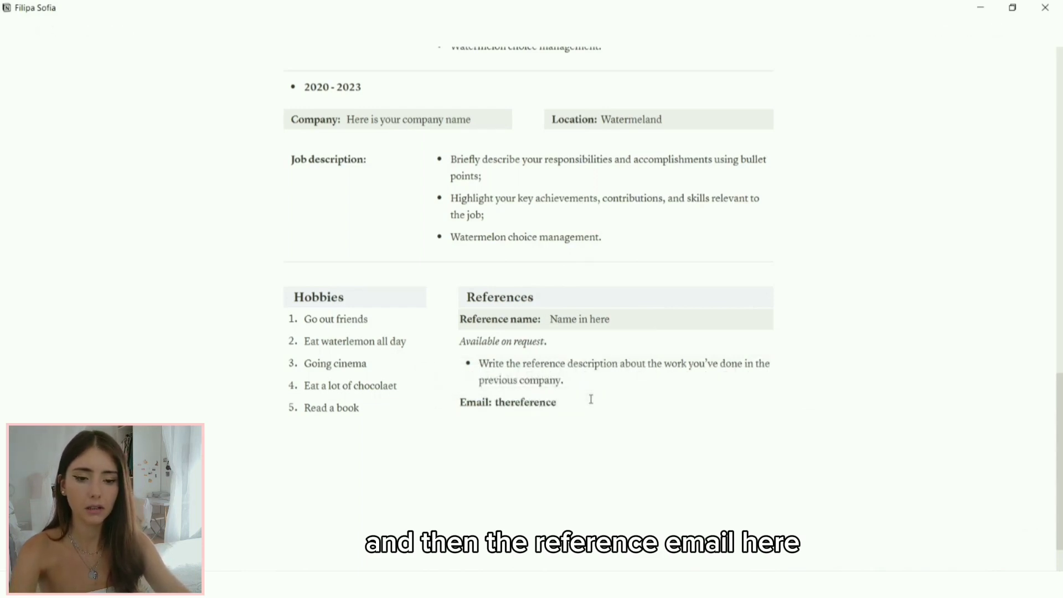
type("thereferenceemailhere")
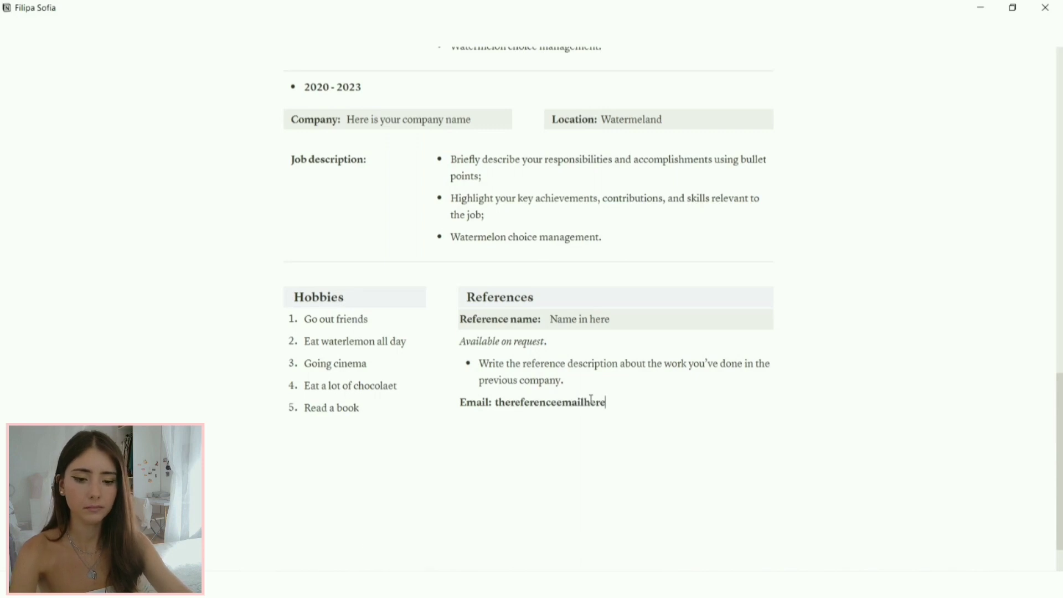
type("@gmail.com")
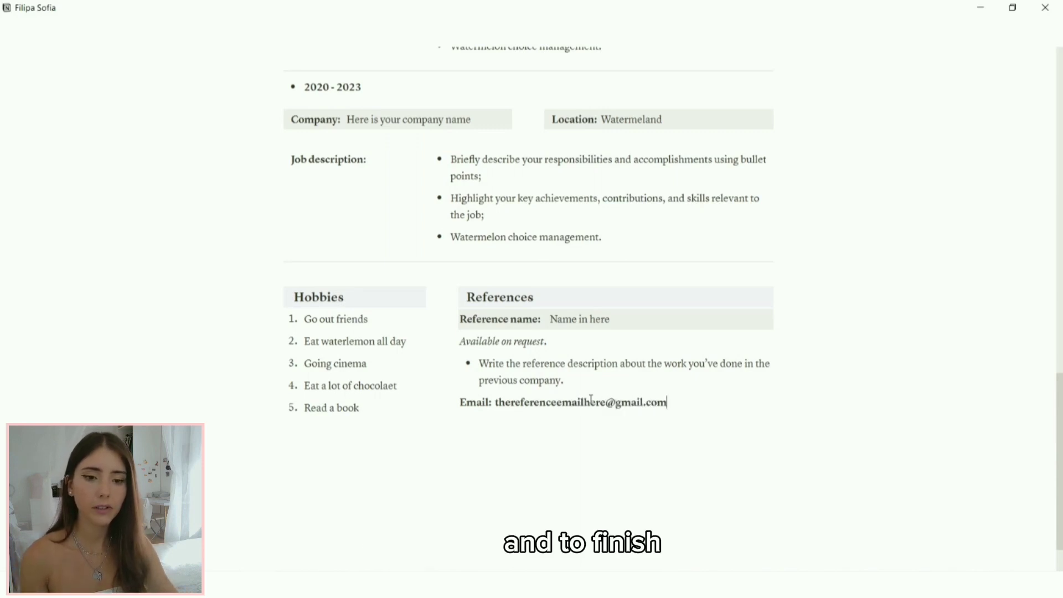
Step: Add a full-width divider below the columns and delete the leftover empty blocks
left_click(637, 421)
type("/")
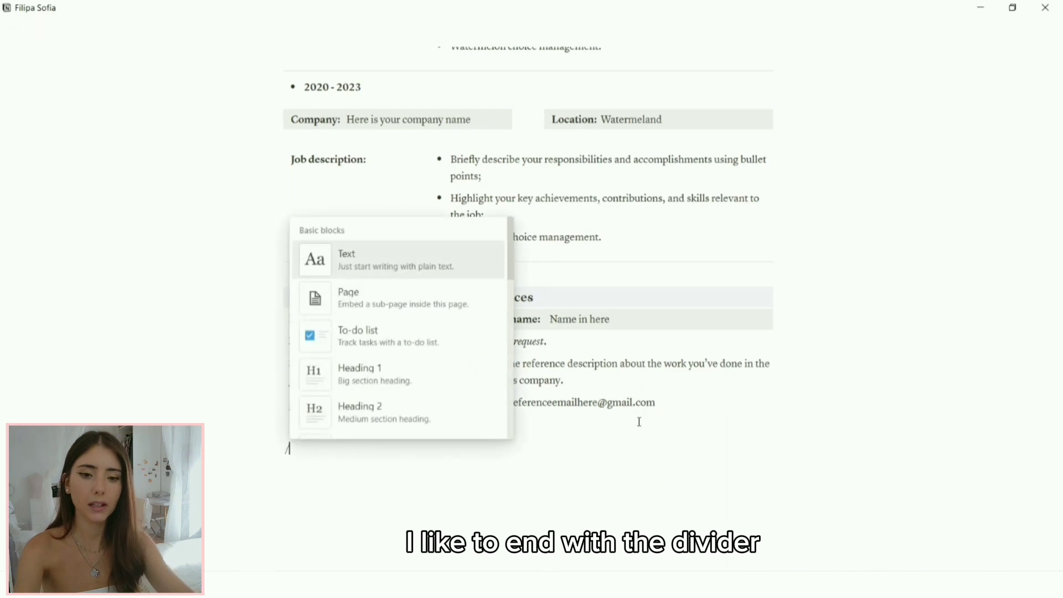
type("divi")
left_click(357, 400)
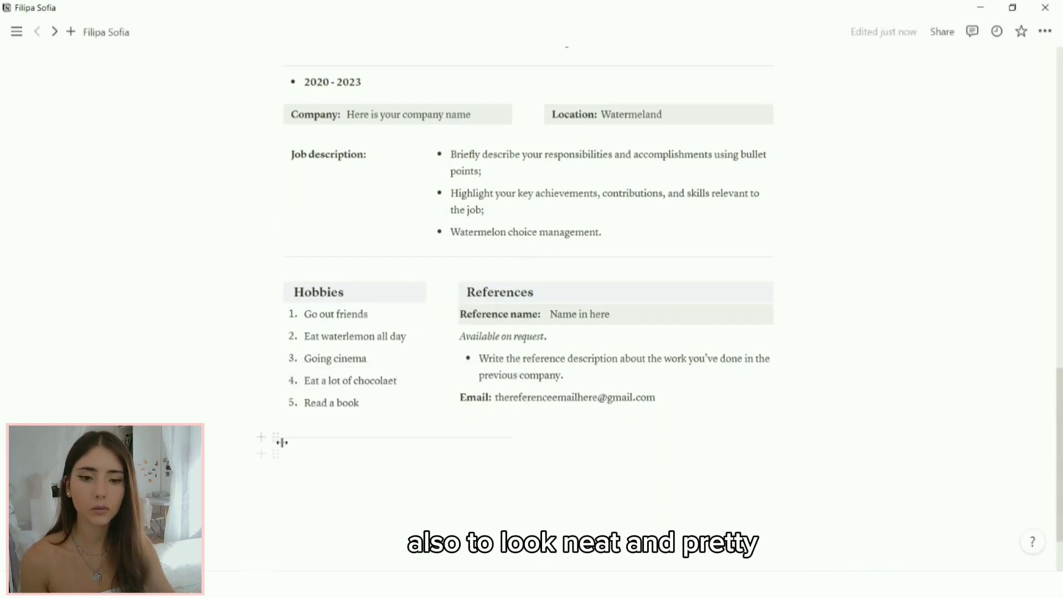
left_click_drag(282, 442, 316, 496)
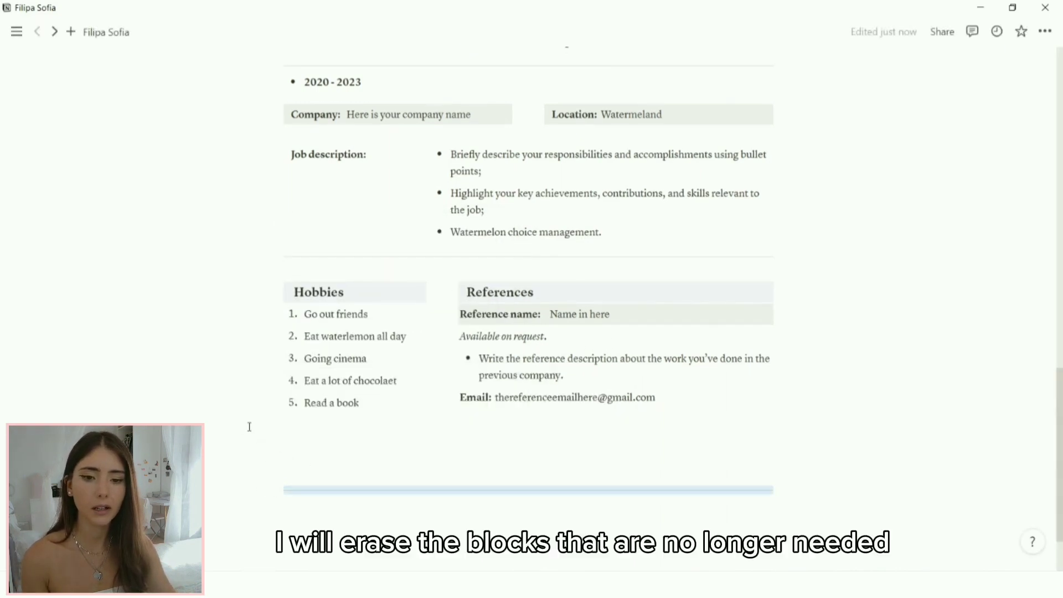
left_click_drag(249, 427, 718, 476)
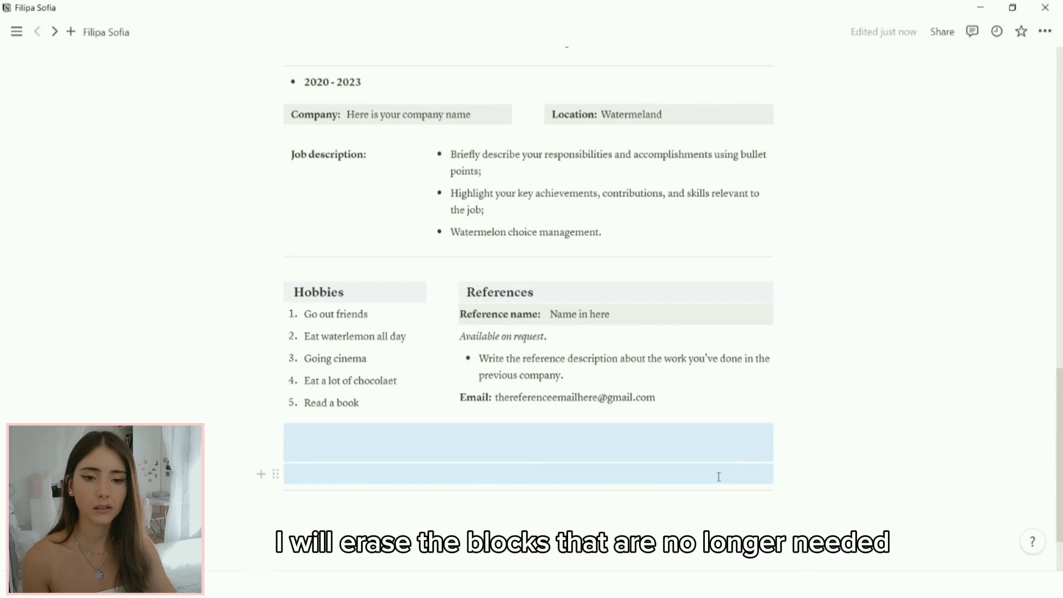
key("Delete")
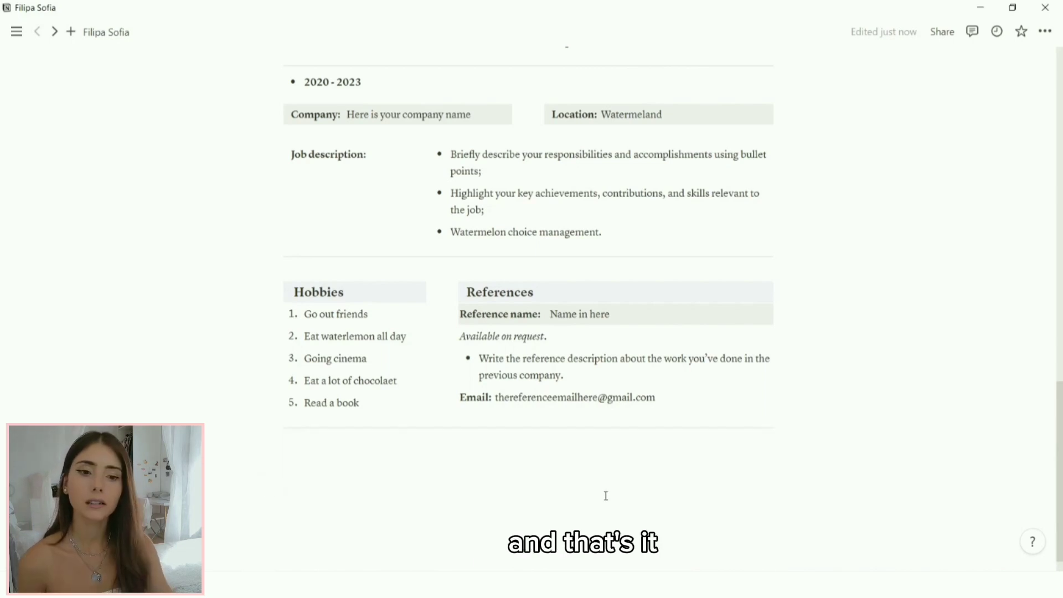
scroll(889, 498, "up", 3)
scroll(889, 498, "up", 10)
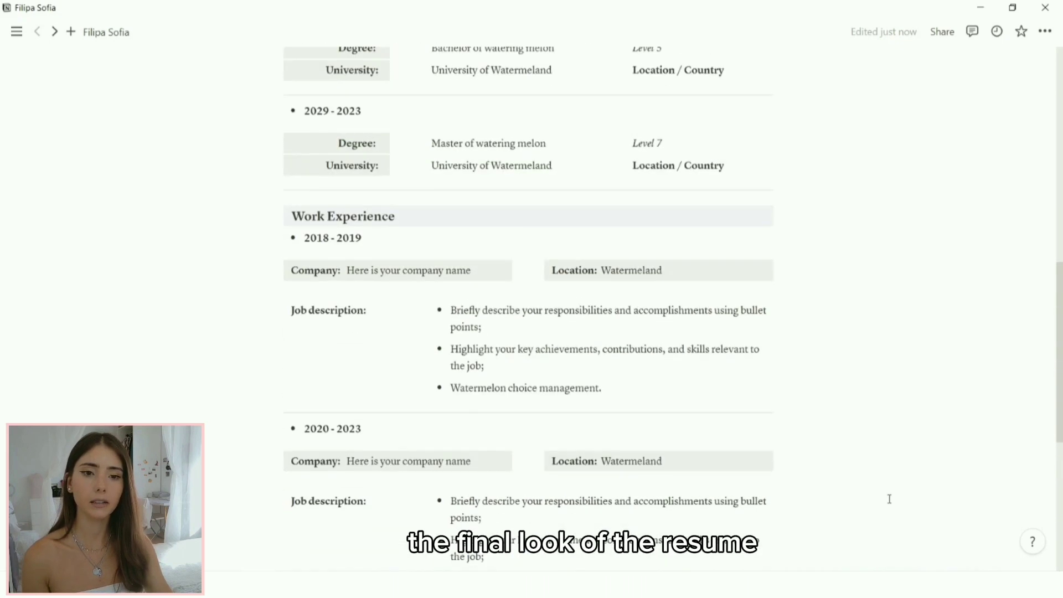
scroll(879, 507, "up", 6)
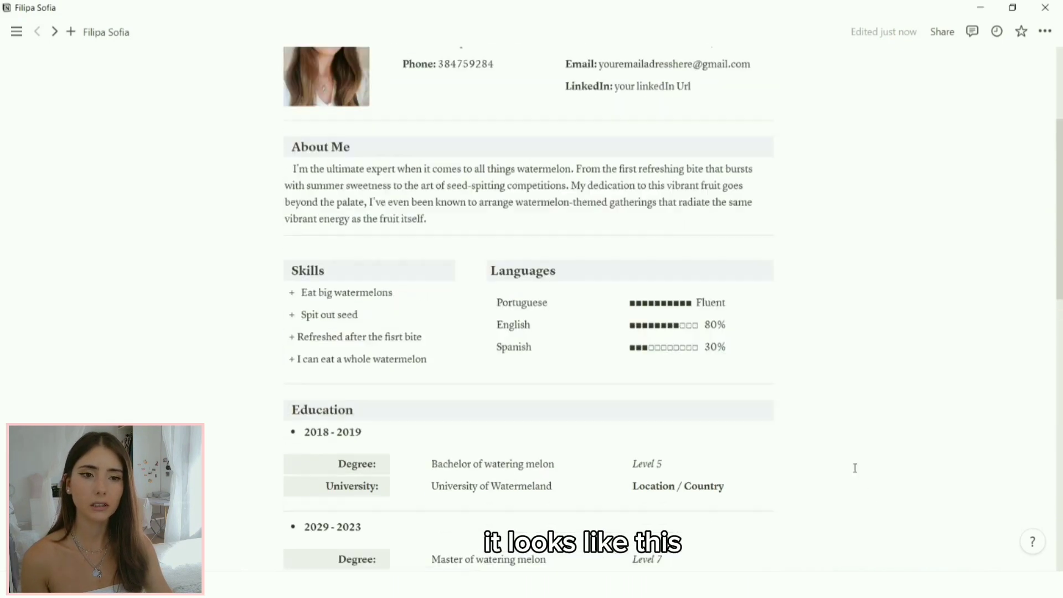
scroll(898, 410, "down", 10)
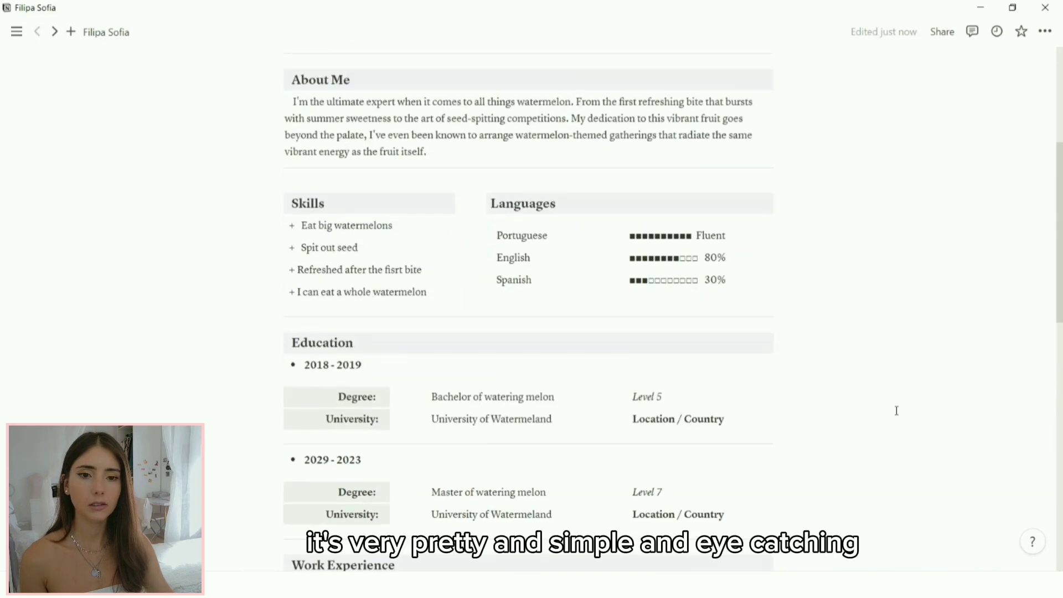
scroll(892, 413, "down", 3)
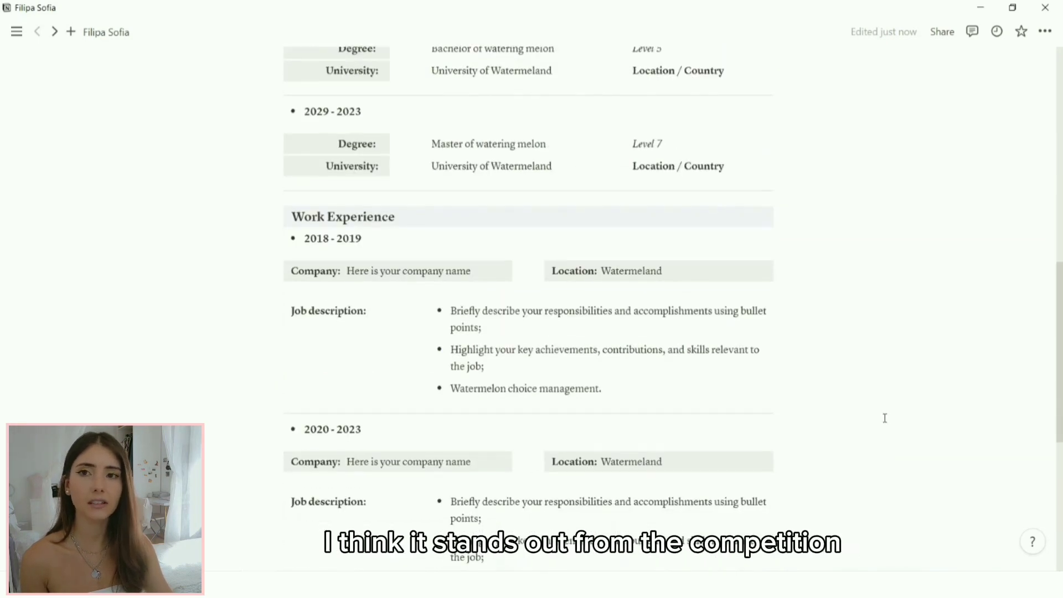
scroll(886, 416, "down", 8)
scroll(885, 418, "up", 3)
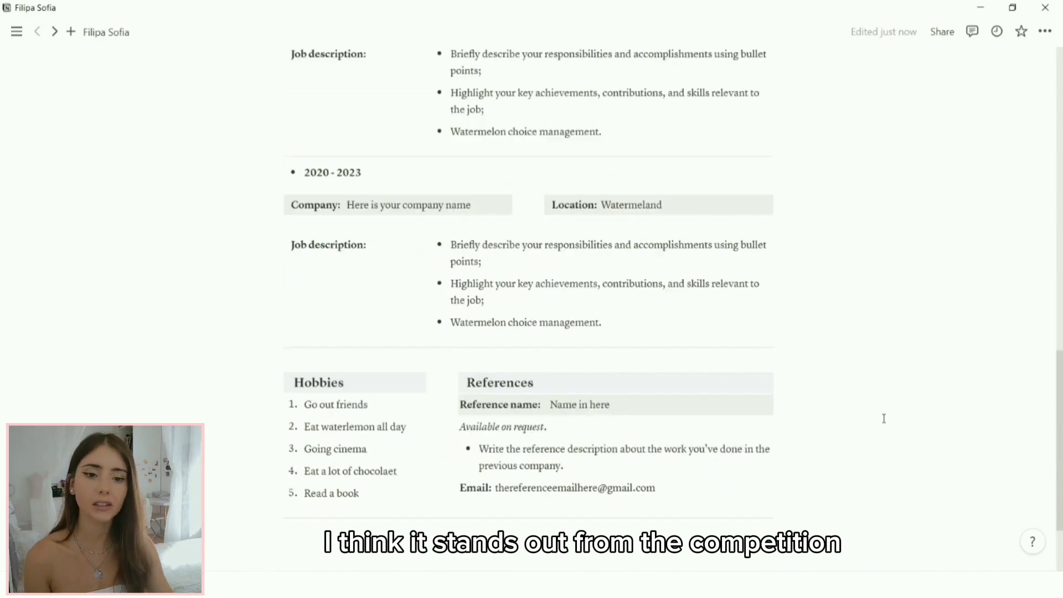
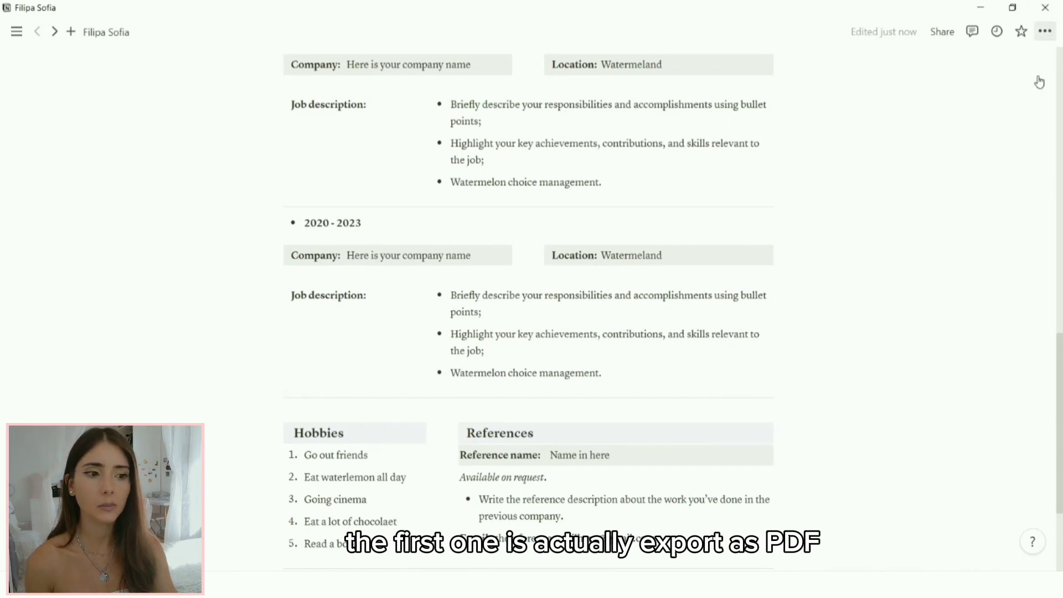
Step: From the ••• page menu's Export settings, change Scale percent from 100 to 85 for the A4 PDF
left_click(1045, 31)
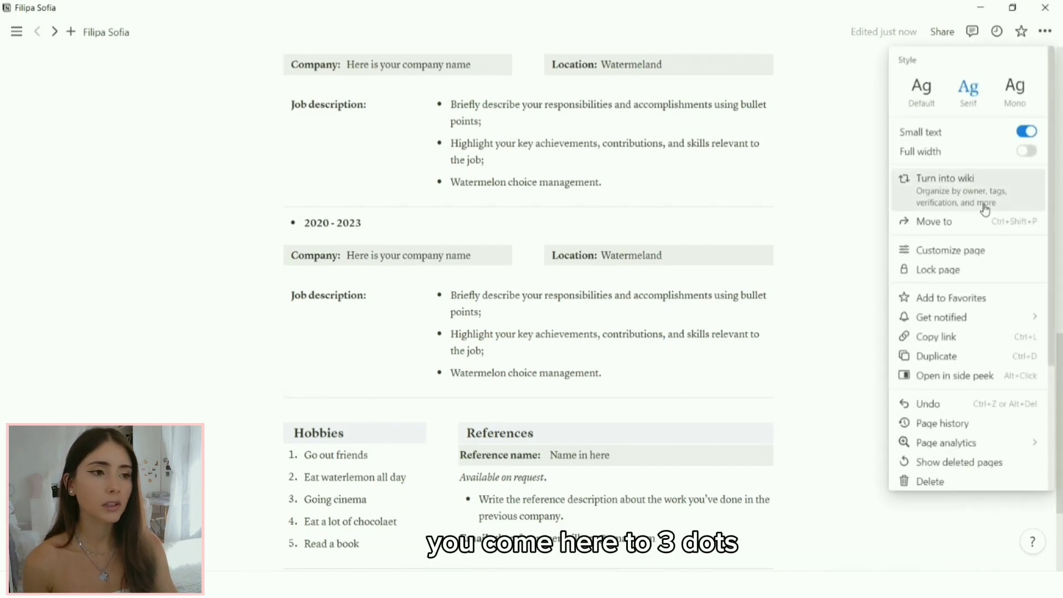
scroll(984, 209, "down", 3)
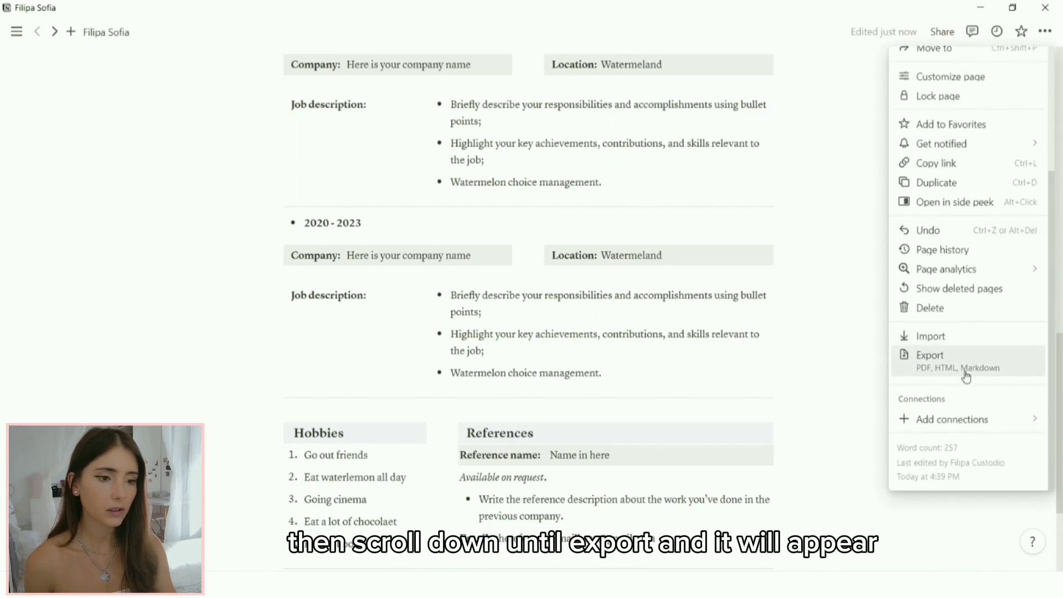
left_click(966, 376)
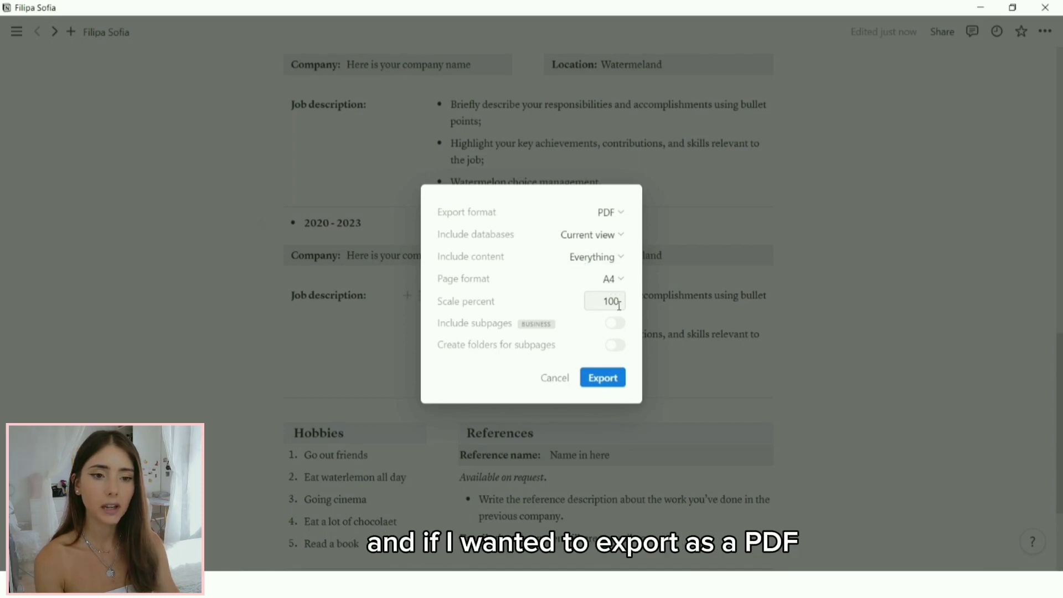
left_click_drag(619, 306, 601, 307)
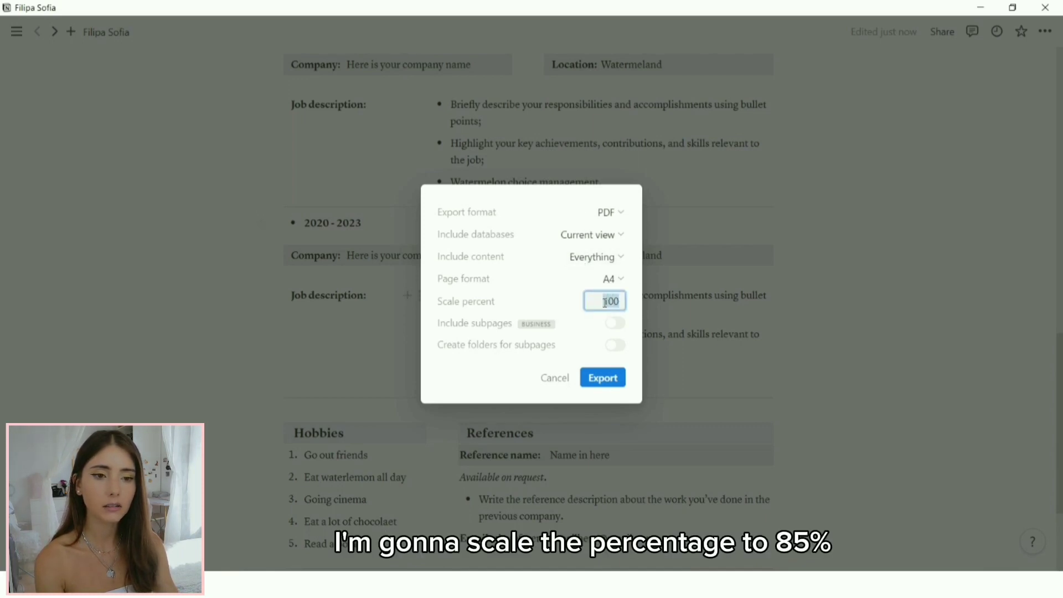
type("85")
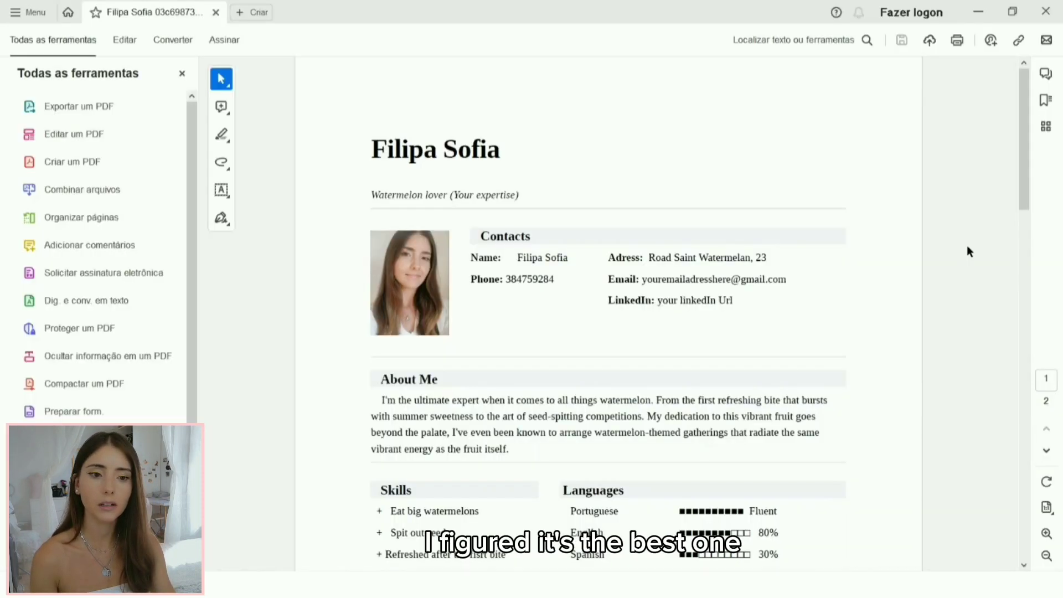
scroll(964, 244, "down", 5)
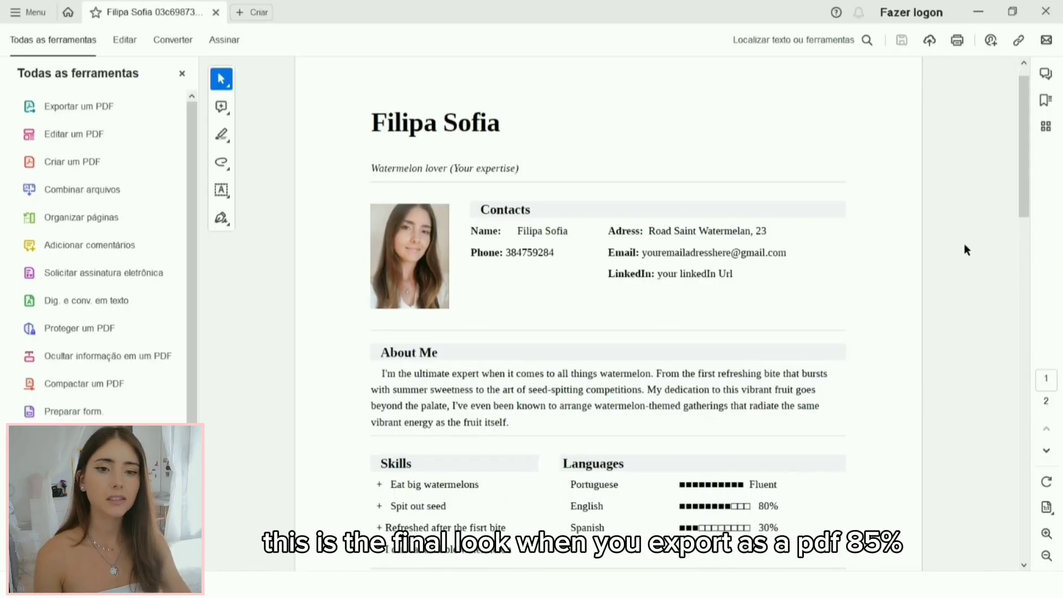
Step: Scroll down through both pages of the exported resume PDF and back up to the top
scroll(960, 196, "down", 6)
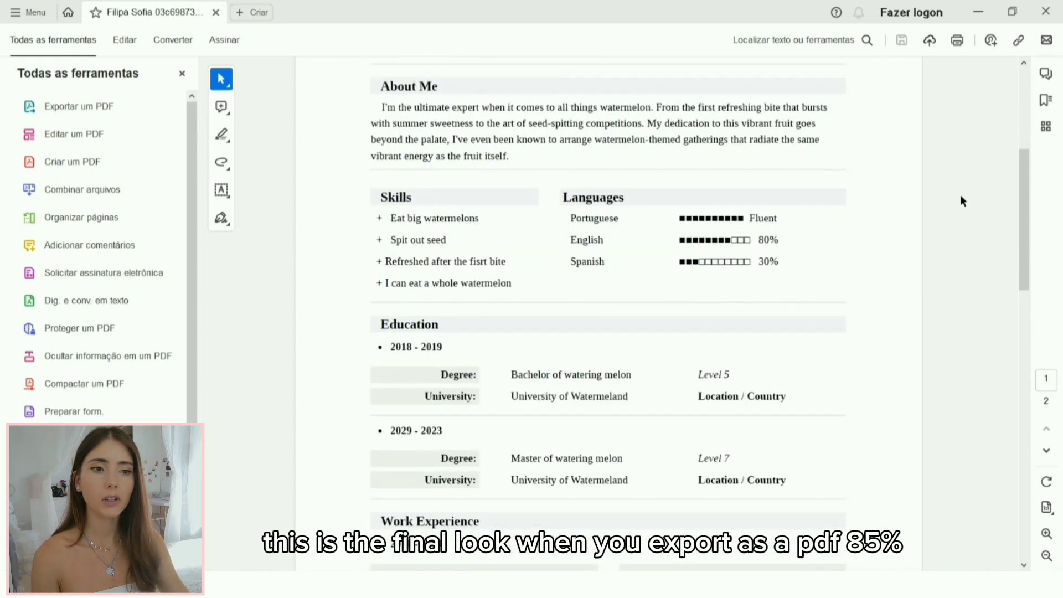
scroll(961, 198, "down", 5)
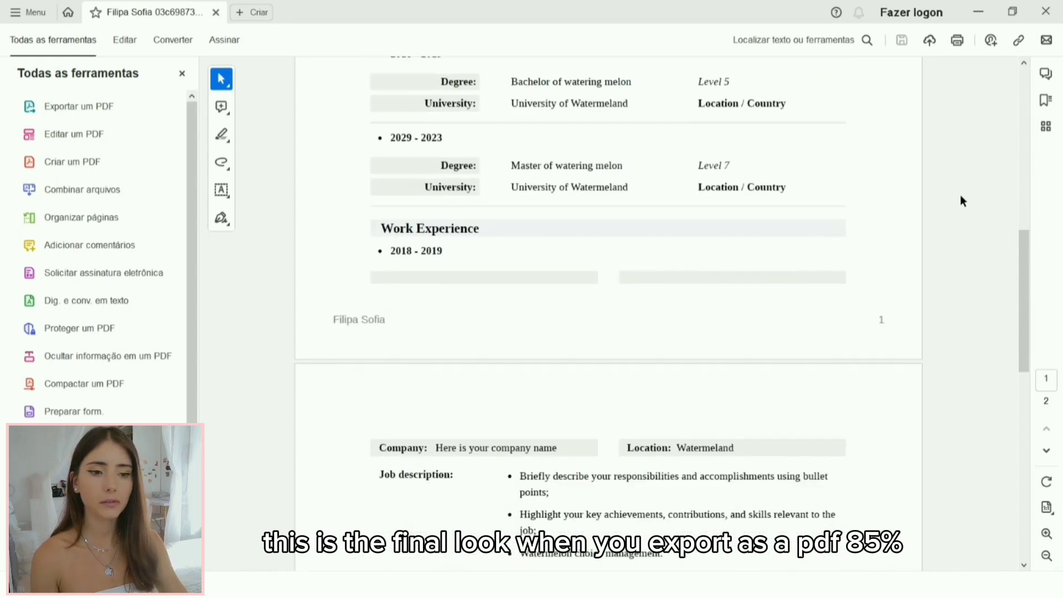
scroll(960, 196, "down", 6)
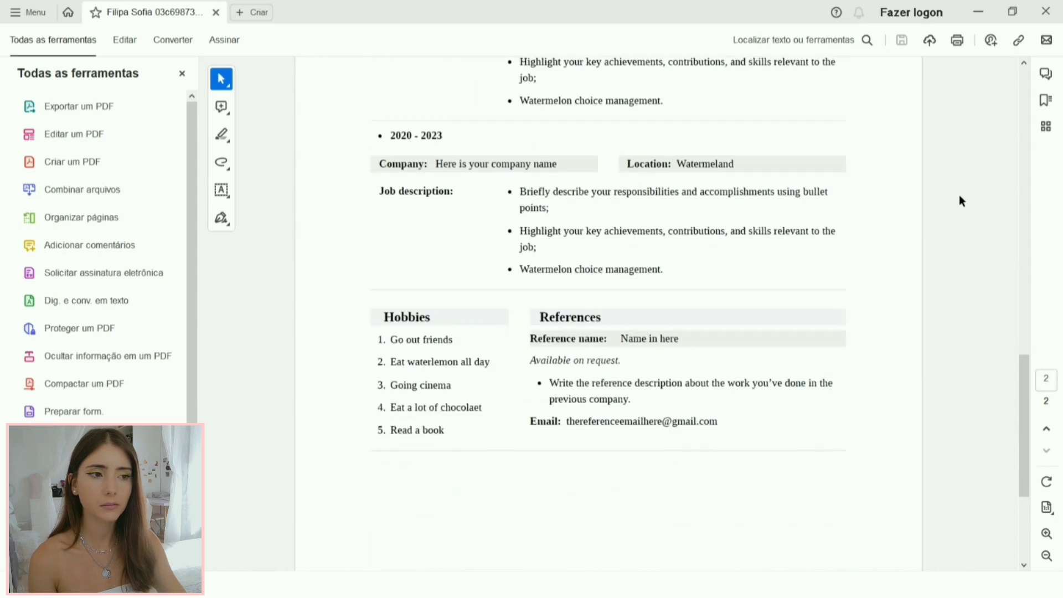
scroll(959, 194, "down", 2)
scroll(959, 194, "up", 6)
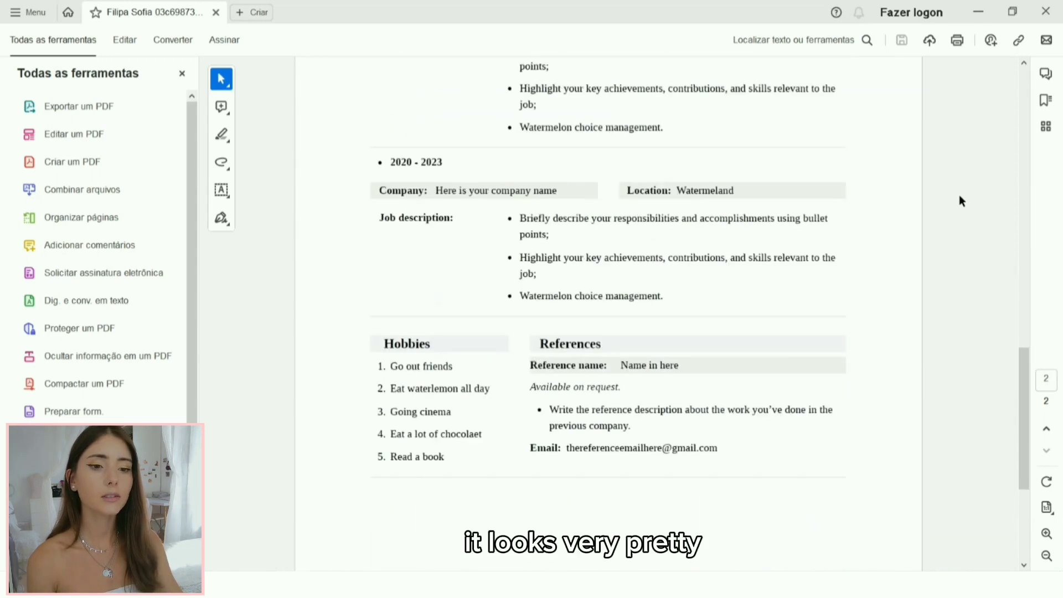
scroll(609, 221, "up", 3)
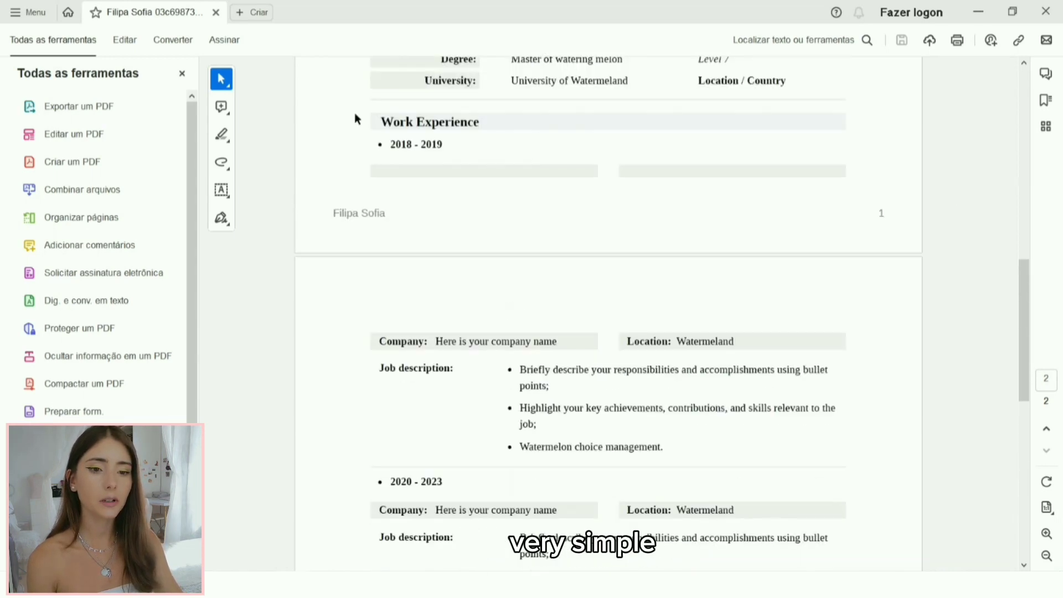
scroll(438, 155, "up", 1)
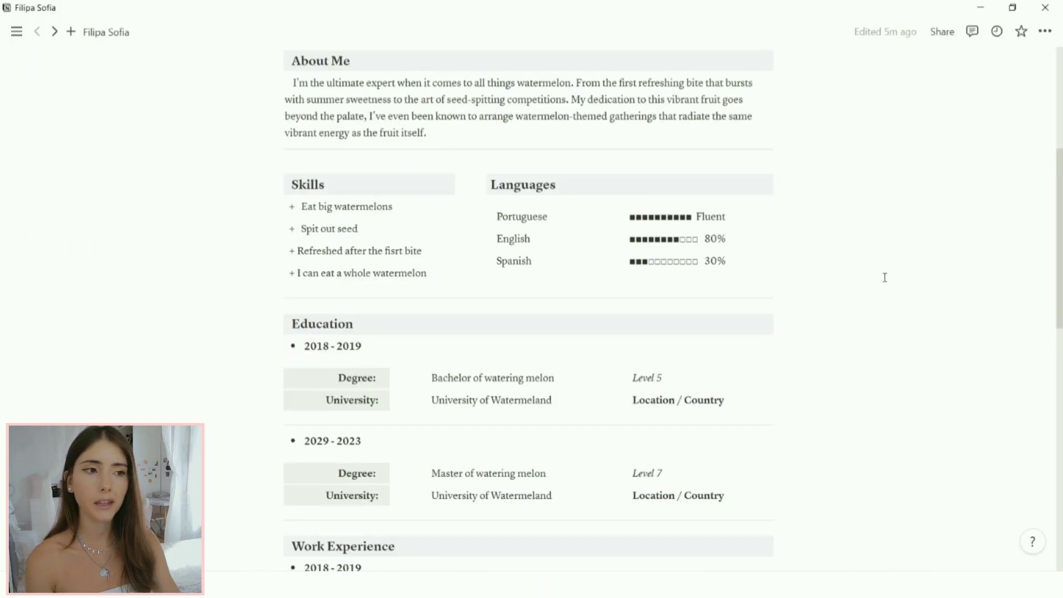
scroll(859, 292, "up", 5)
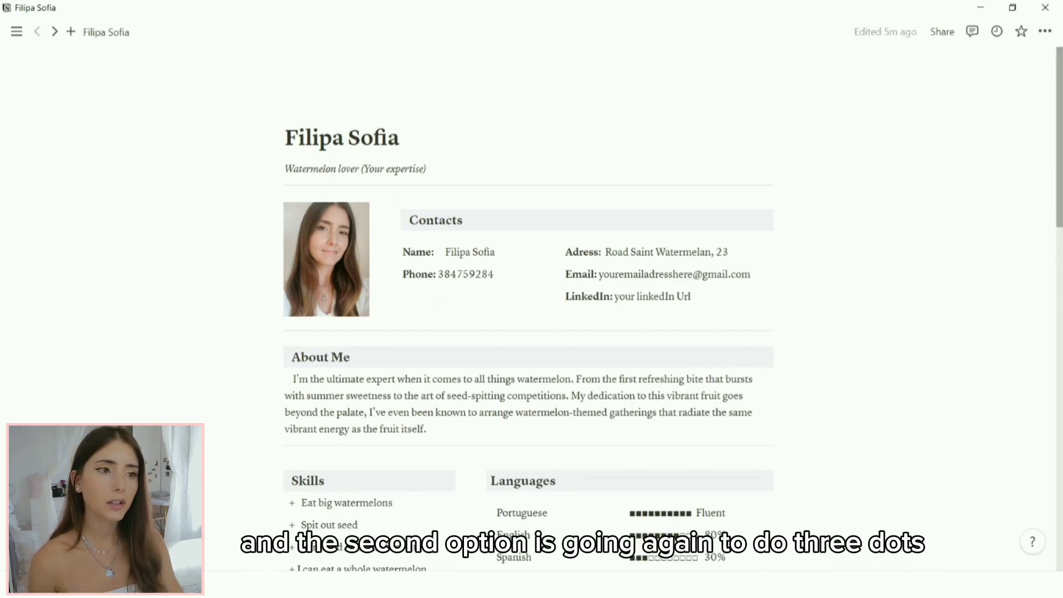
Step: Export the resume page again with the Export format switched from PDF to HTML
left_click(1045, 31)
scroll(1010, 161, "down", 3)
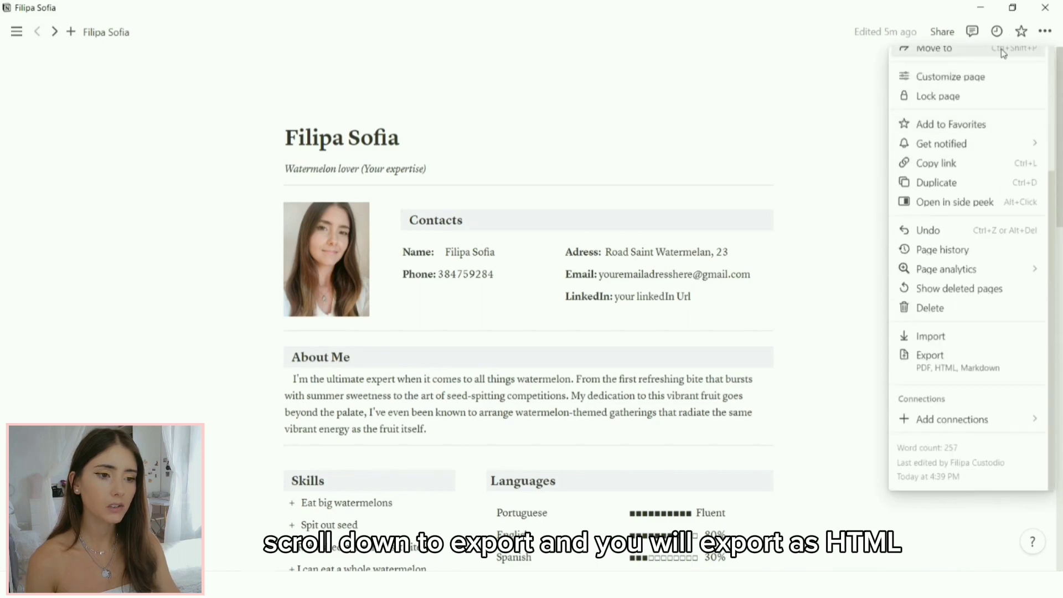
left_click(967, 354)
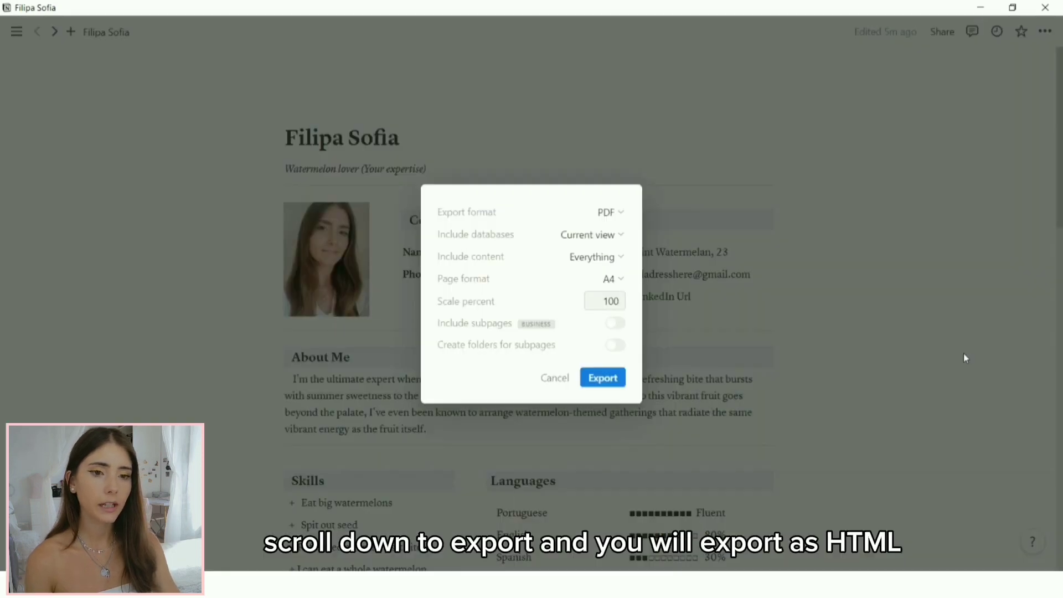
left_click(609, 213)
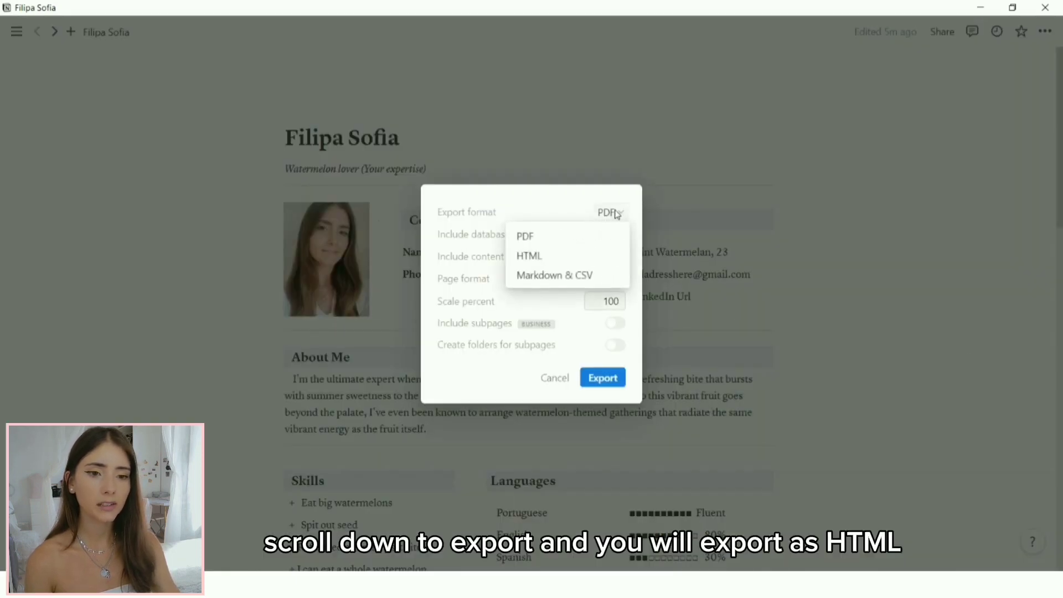
left_click(583, 257)
left_click(602, 356)
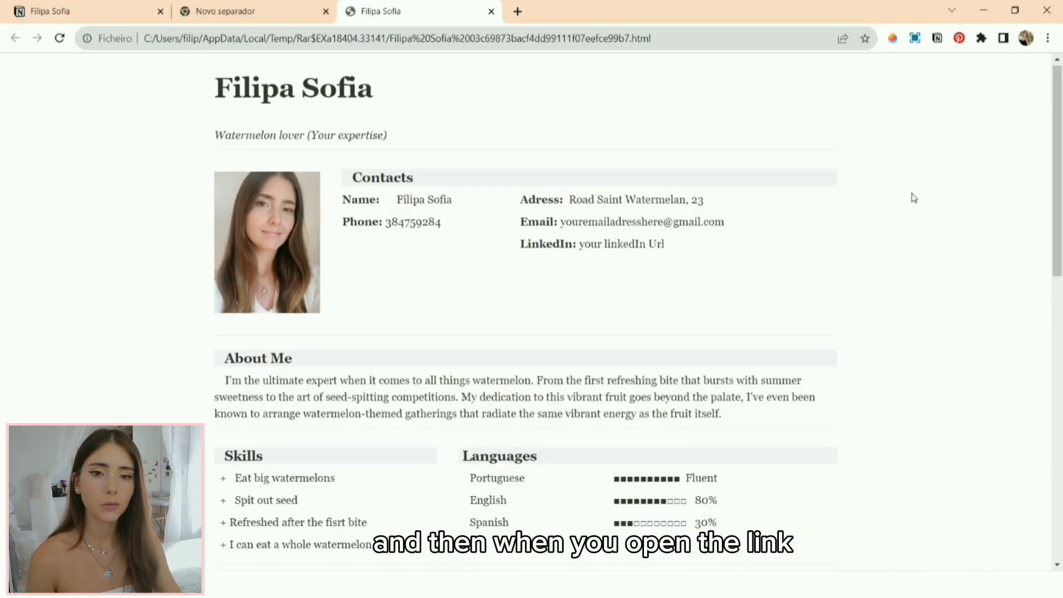
Step: Open Chrome's print dialog for the HTML resume, with Guardar como PDF and Mais definições expanded
scroll(914, 198, "down", 12)
scroll(914, 198, "up", 6)
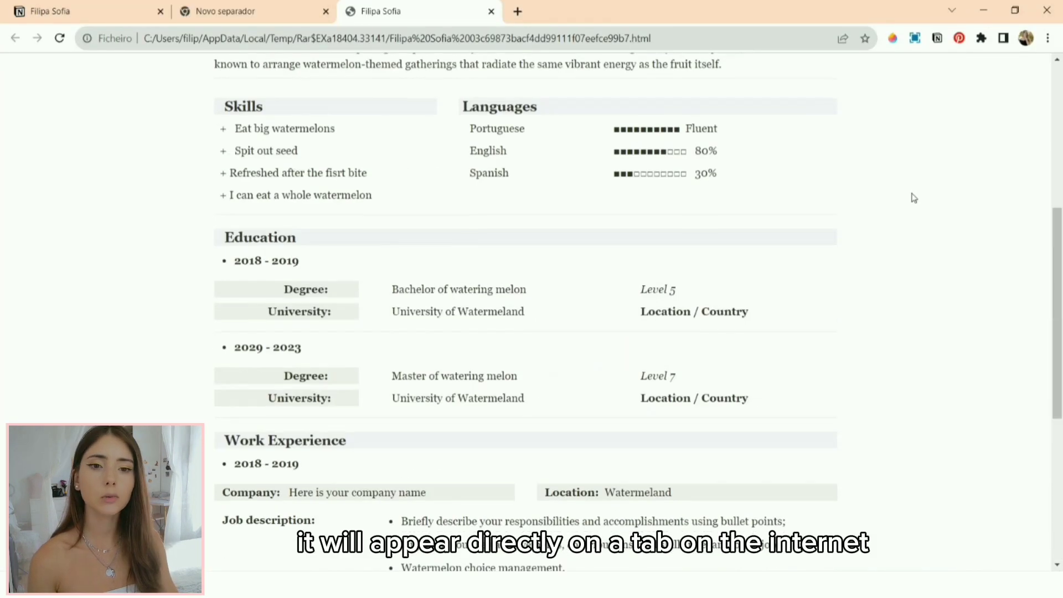
scroll(914, 198, "up", 6)
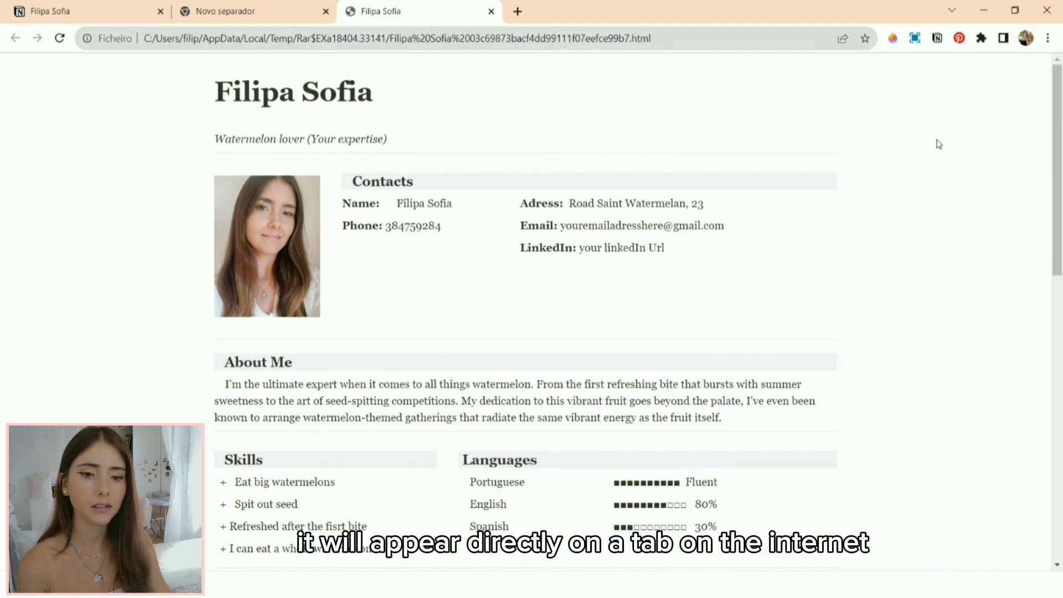
left_click(1048, 38)
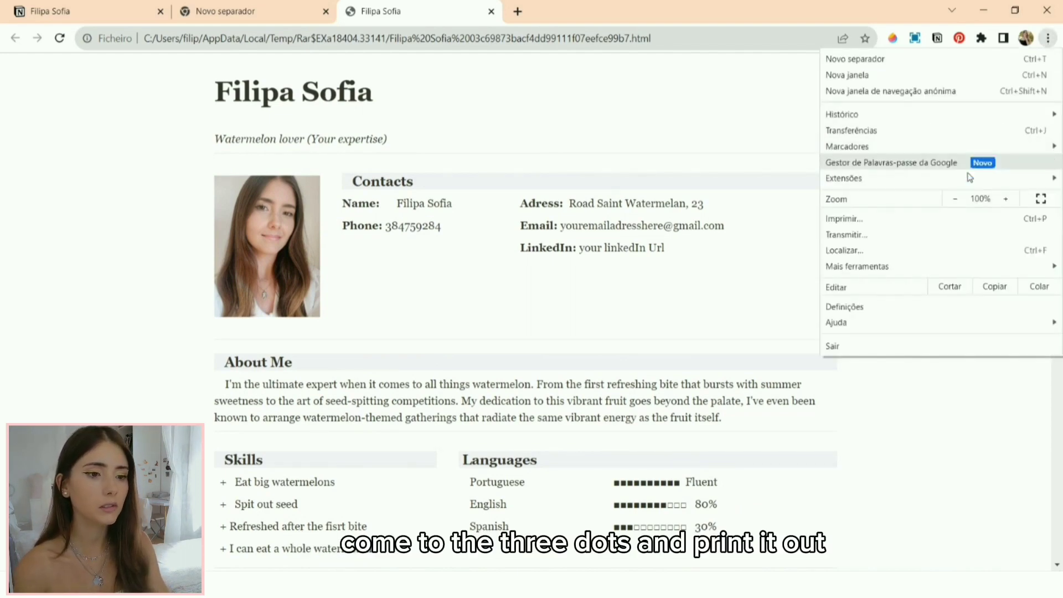
left_click(934, 219)
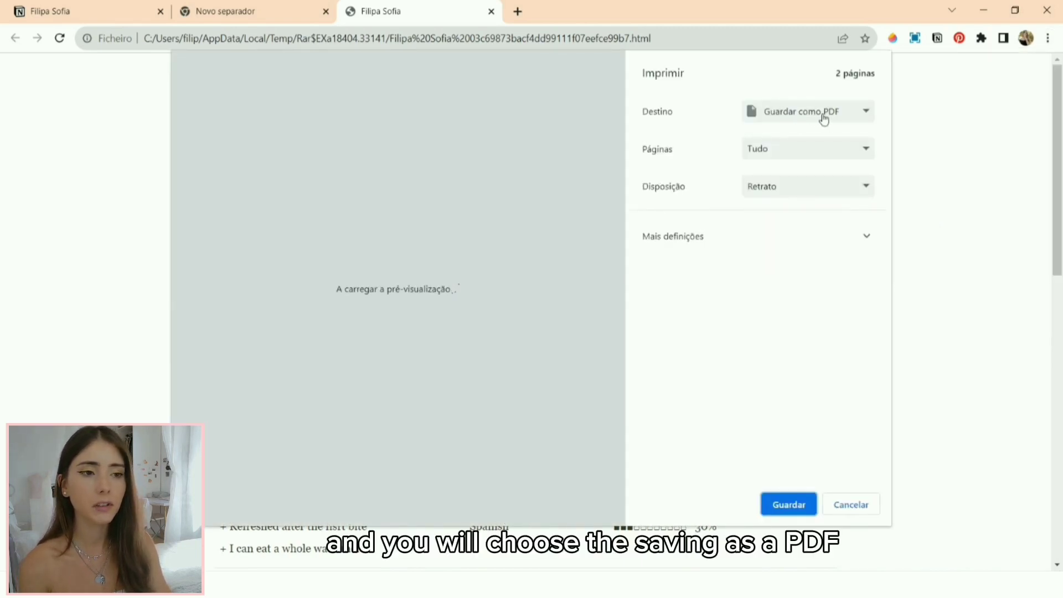
left_click(792, 238)
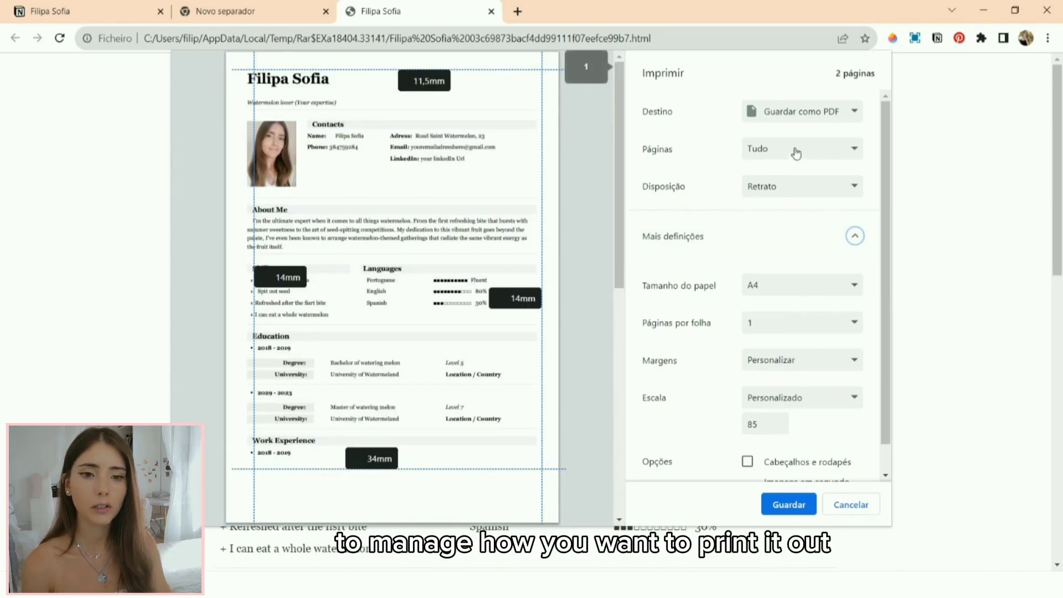
Step: Set margins to 14mm top and sides and 44mm bottom, then save the PDF
left_click_drag(369, 69, 369, 57)
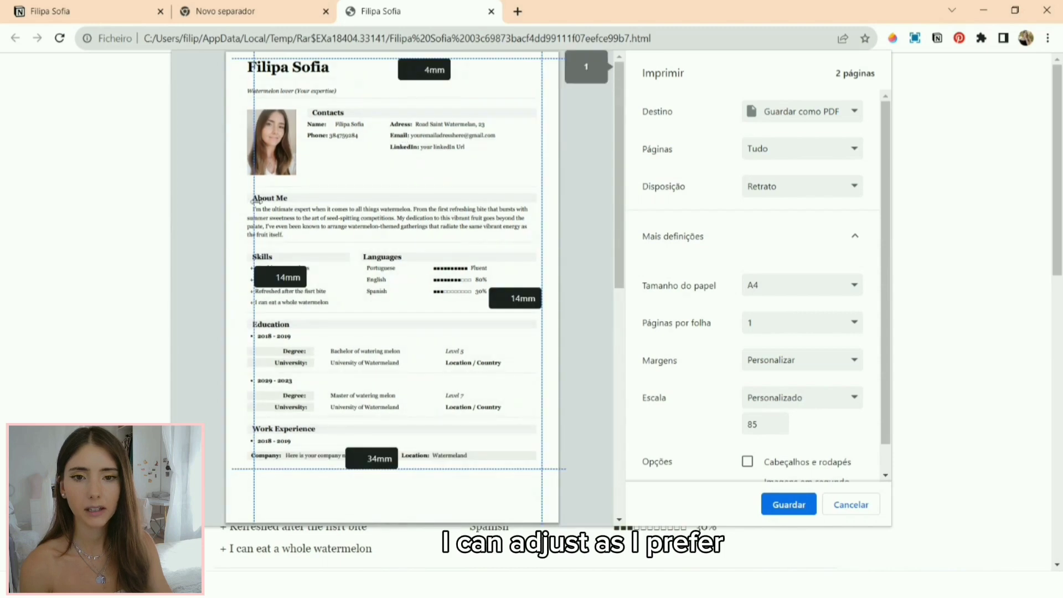
left_click_drag(254, 202, 246, 202)
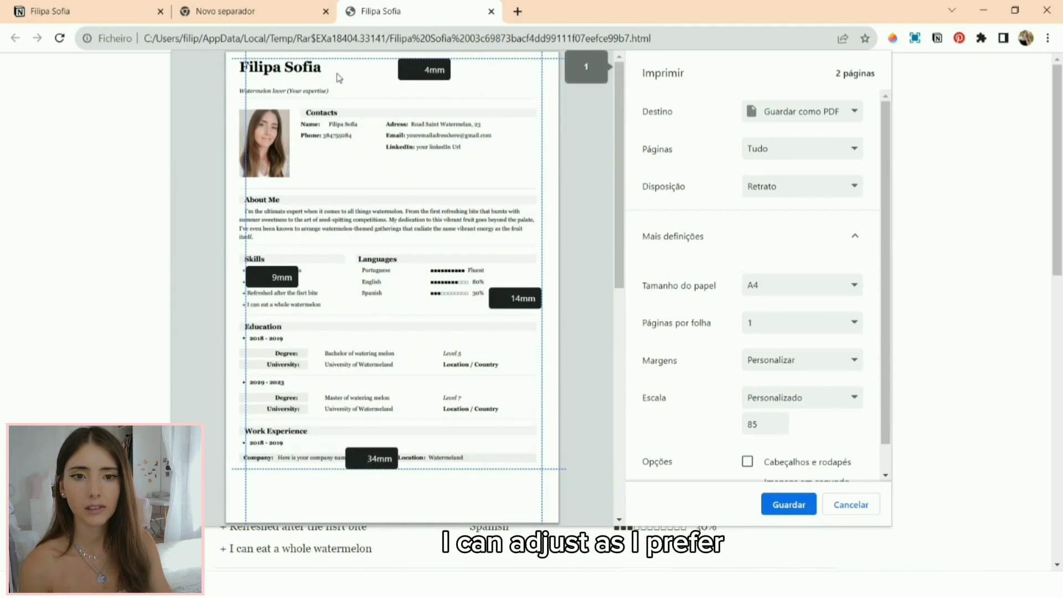
left_click_drag(246, 150, 254, 149)
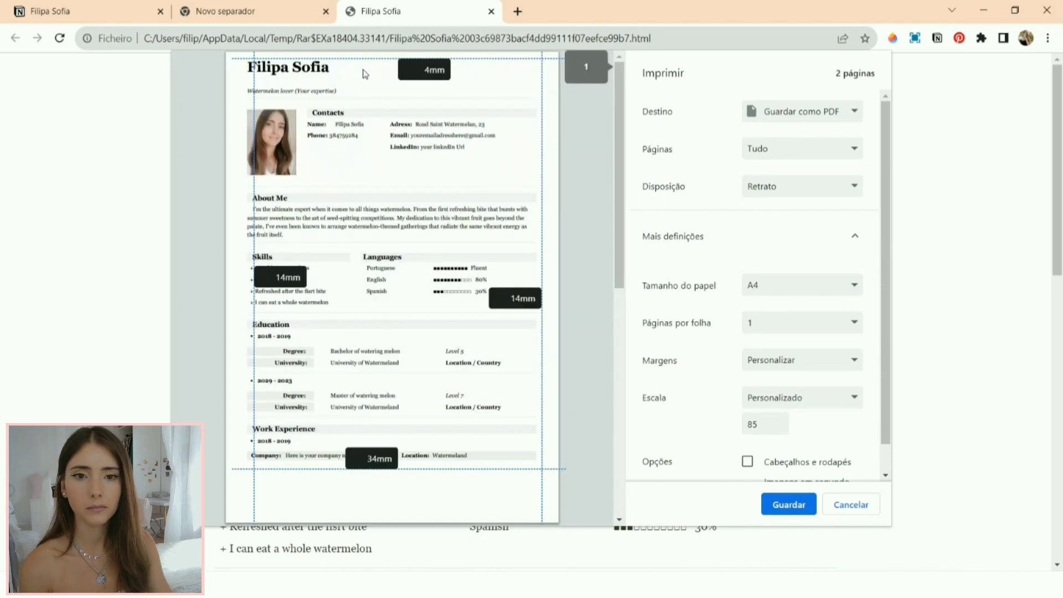
left_click_drag(366, 63, 365, 73)
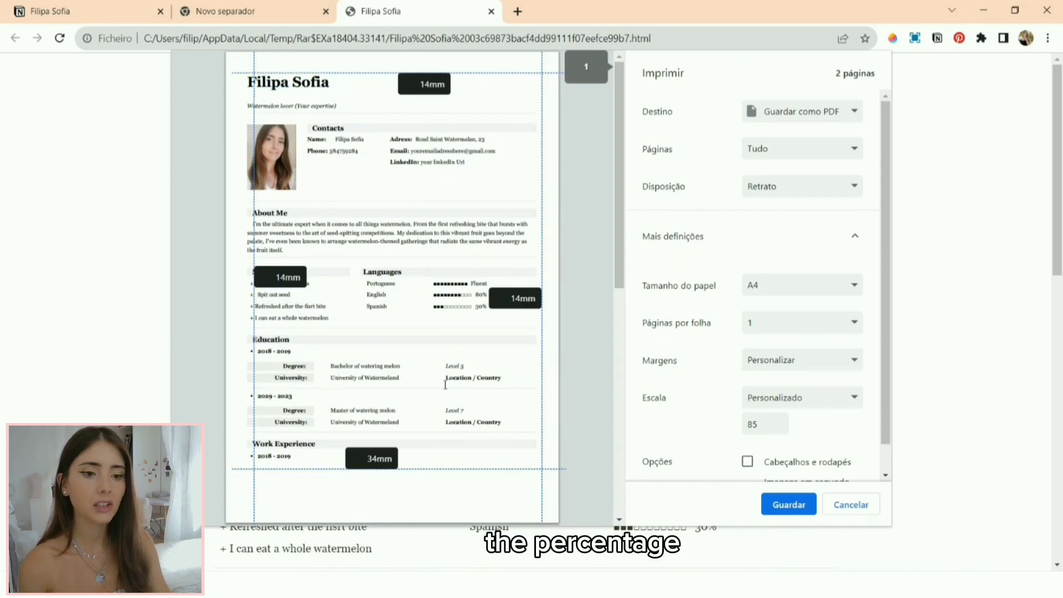
left_click_drag(326, 469, 325, 453)
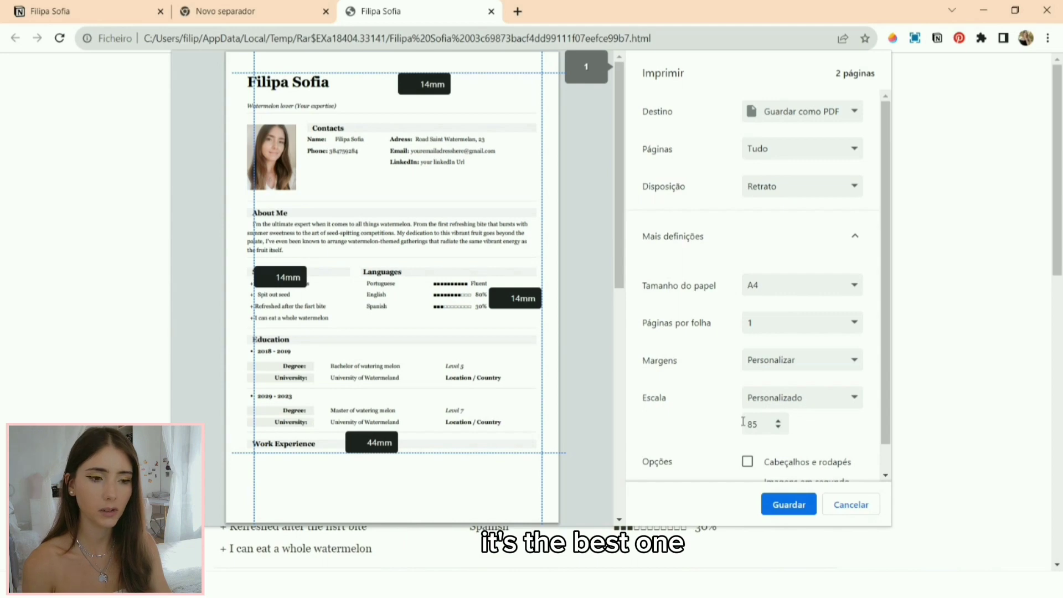
scroll(798, 471, "down", 1)
left_click(791, 505)
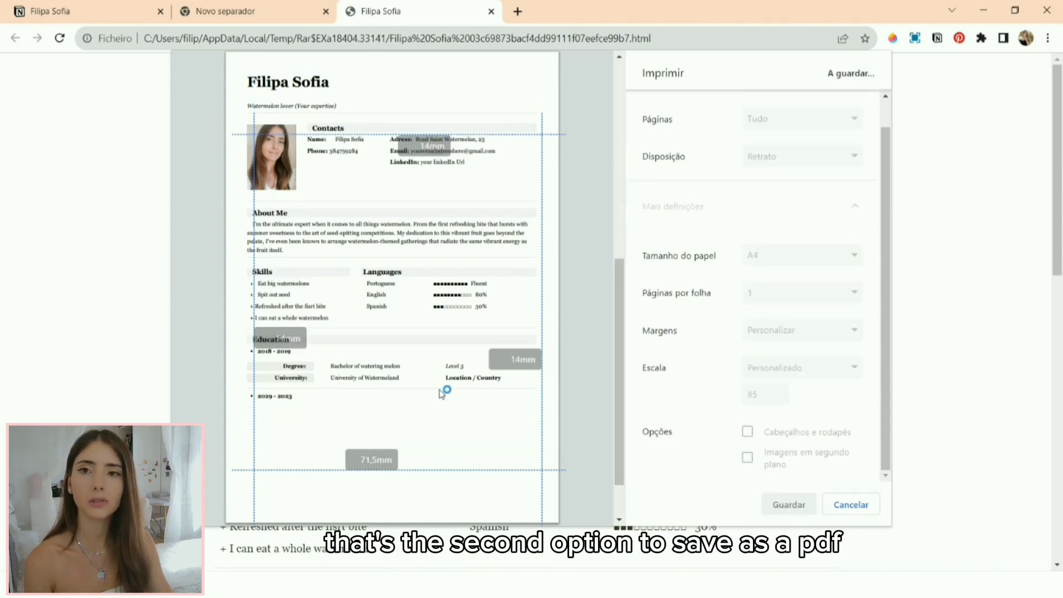
left_click(984, 10)
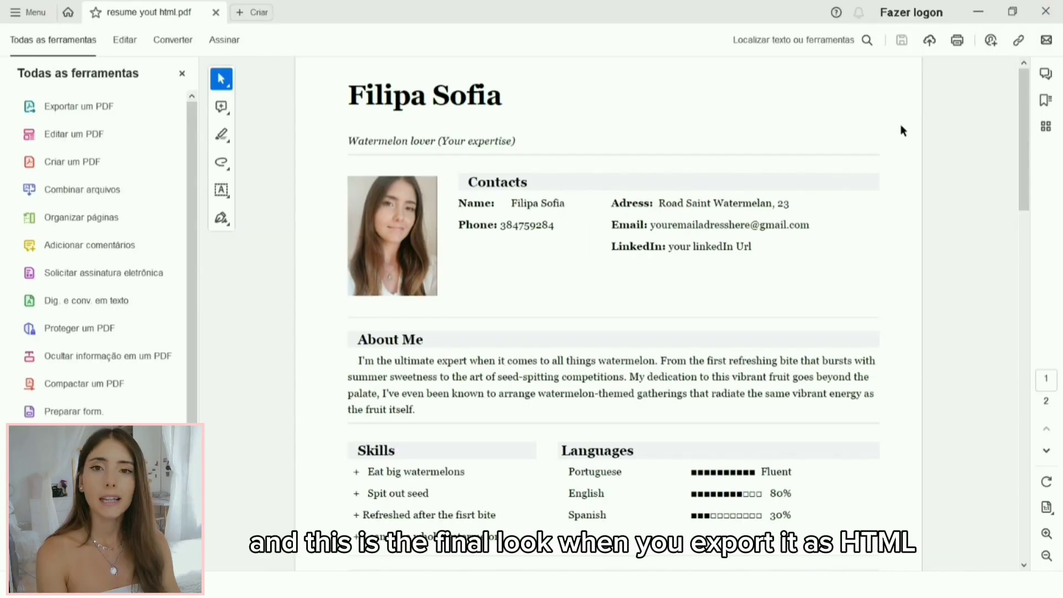
scroll(901, 127, "down", 2)
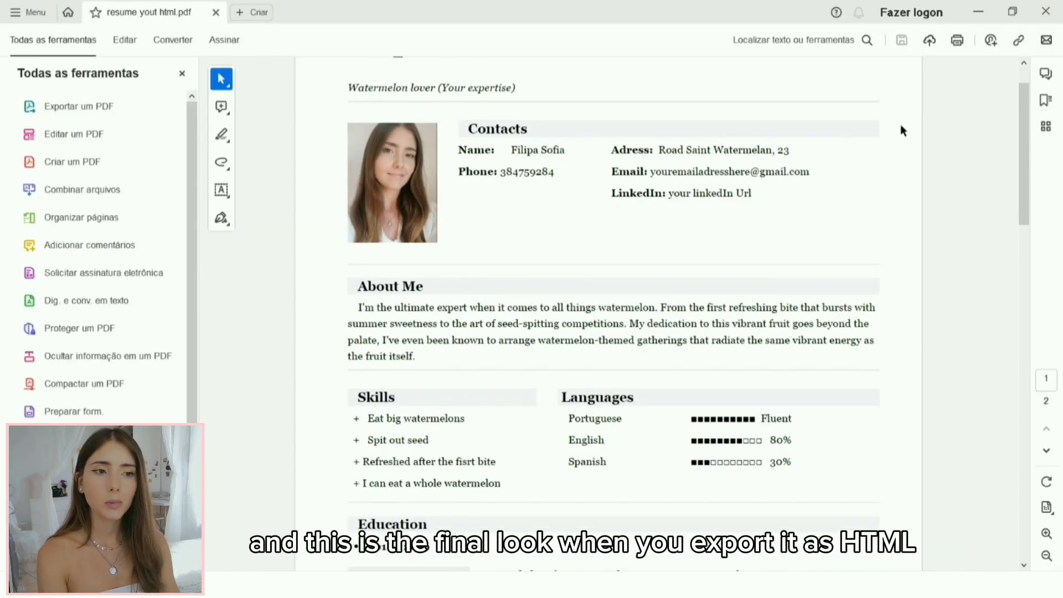
scroll(902, 131, "up", 1)
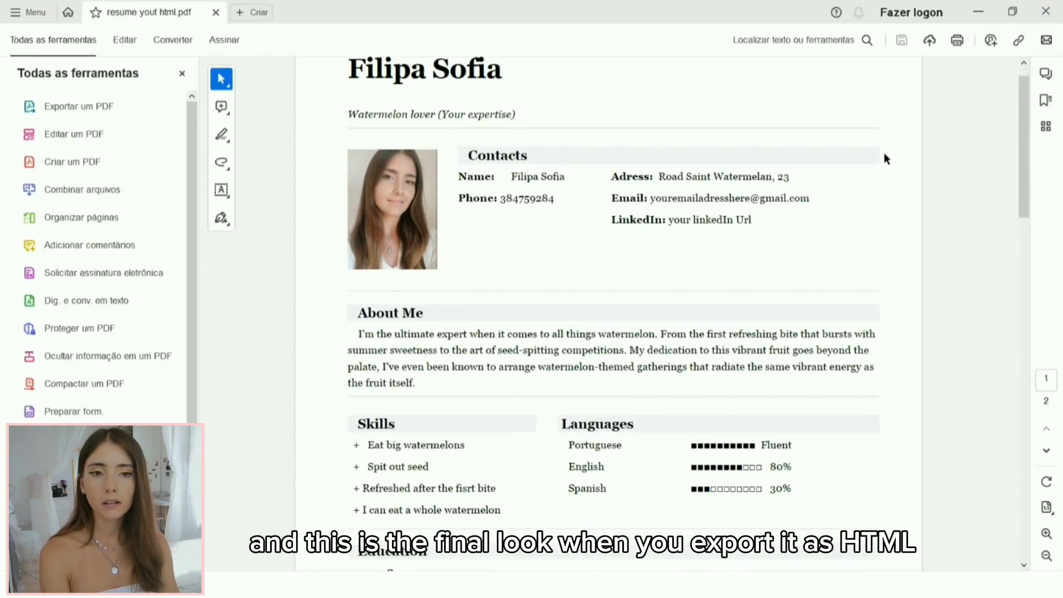
scroll(884, 154, "down", 20)
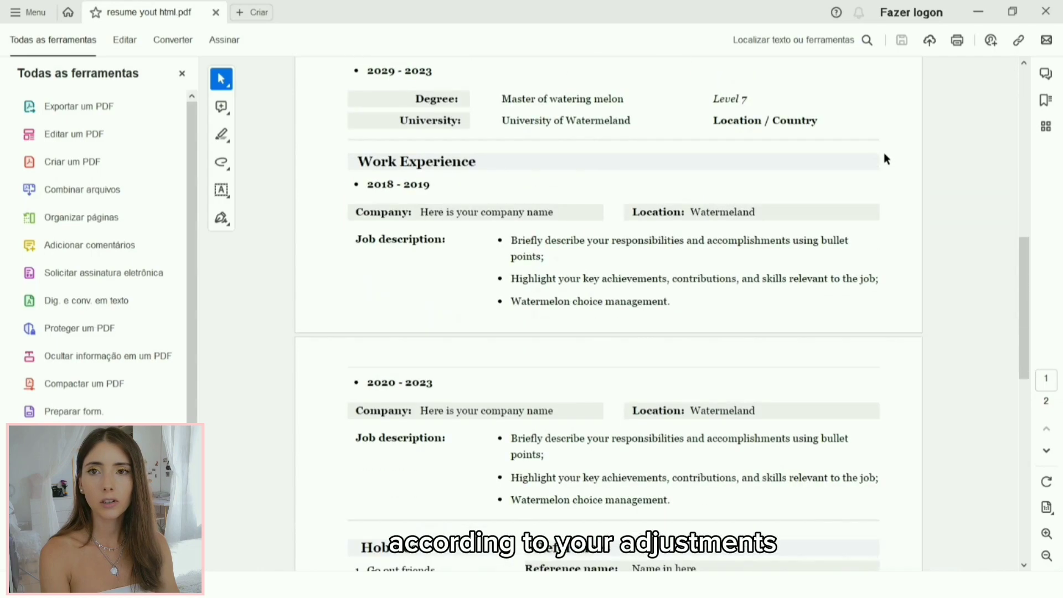
scroll(884, 158, "down", 15)
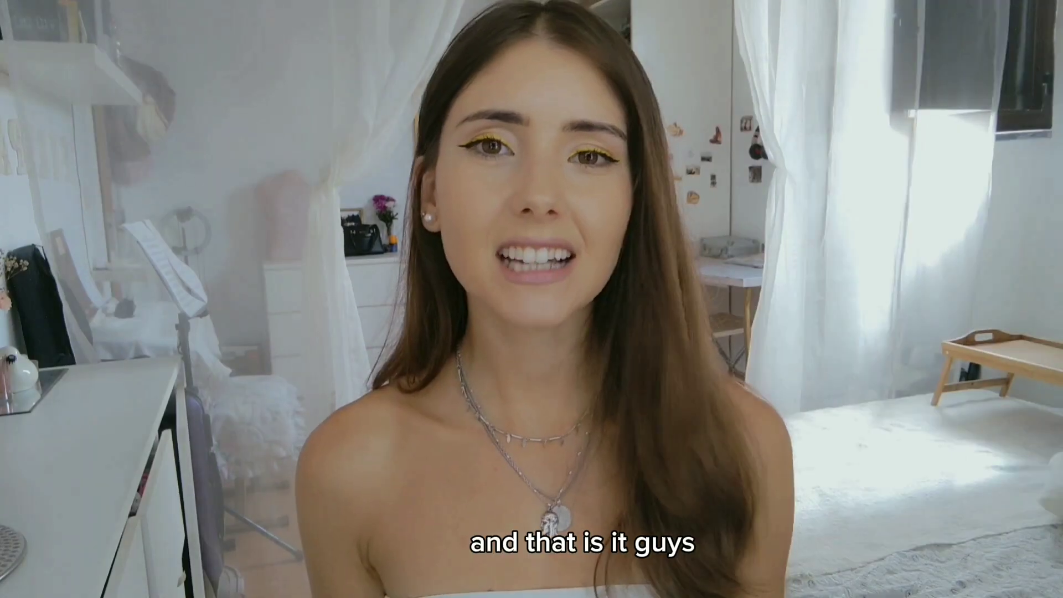